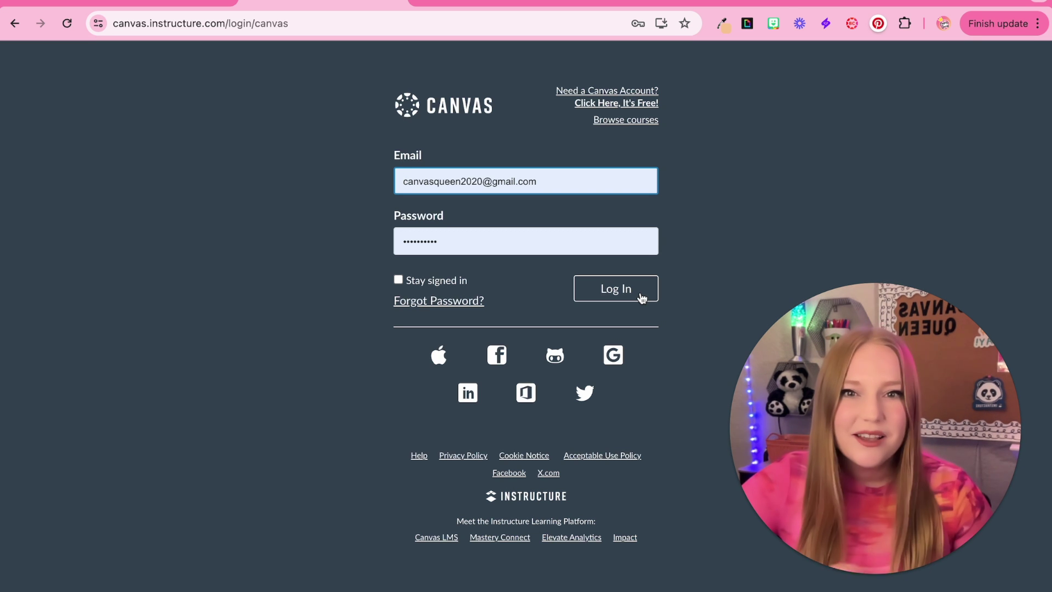
- Sign in to Canvas and reach the dashboard listing Communication, Instructional and Principles as unpublished
{"action": "left_click", "coordinate": [642, 297]}
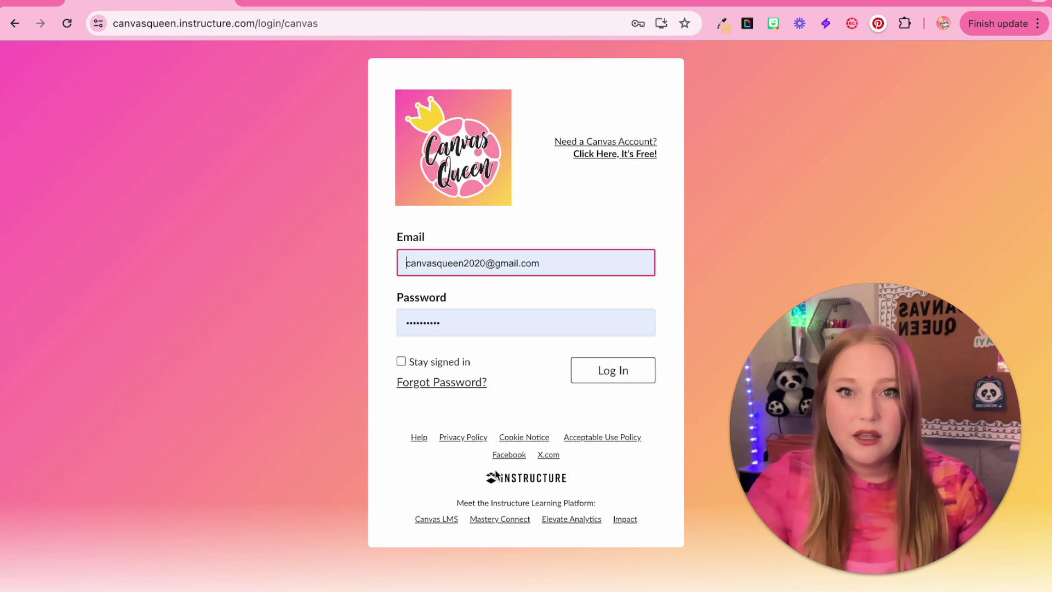
{"action": "left_click", "coordinate": [595, 378]}
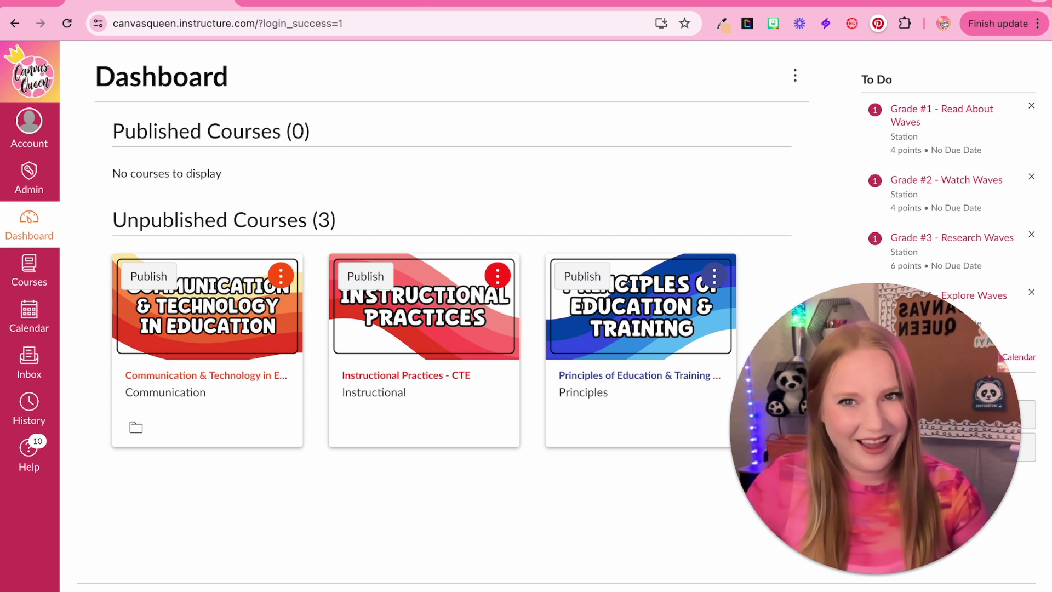
- In the other browser tab, publish the Communication & Technology in Education course from its card
{"action": "left_click", "coordinate": [289, 2]}
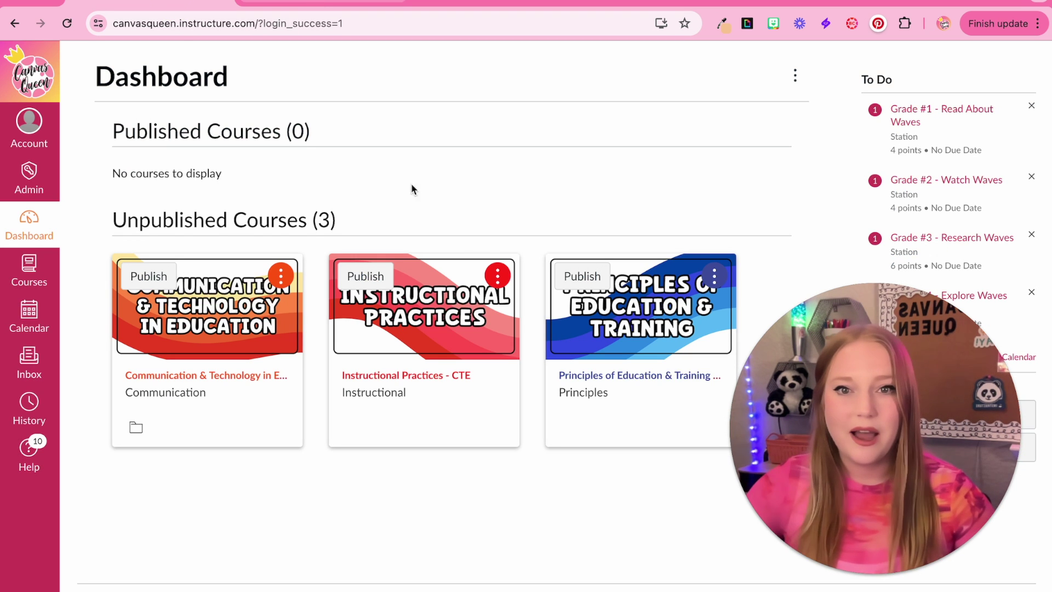
{"action": "left_click", "coordinate": [138, 279]}
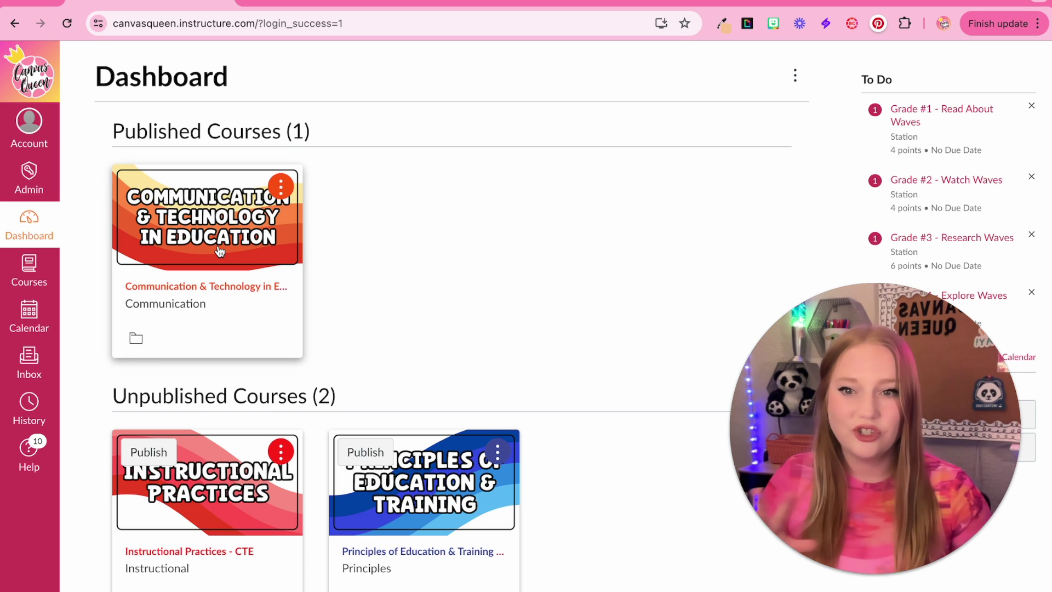
{"action": "scroll", "coordinate": [188, 508], "scroll_direction": "down", "scroll_amount": 1}
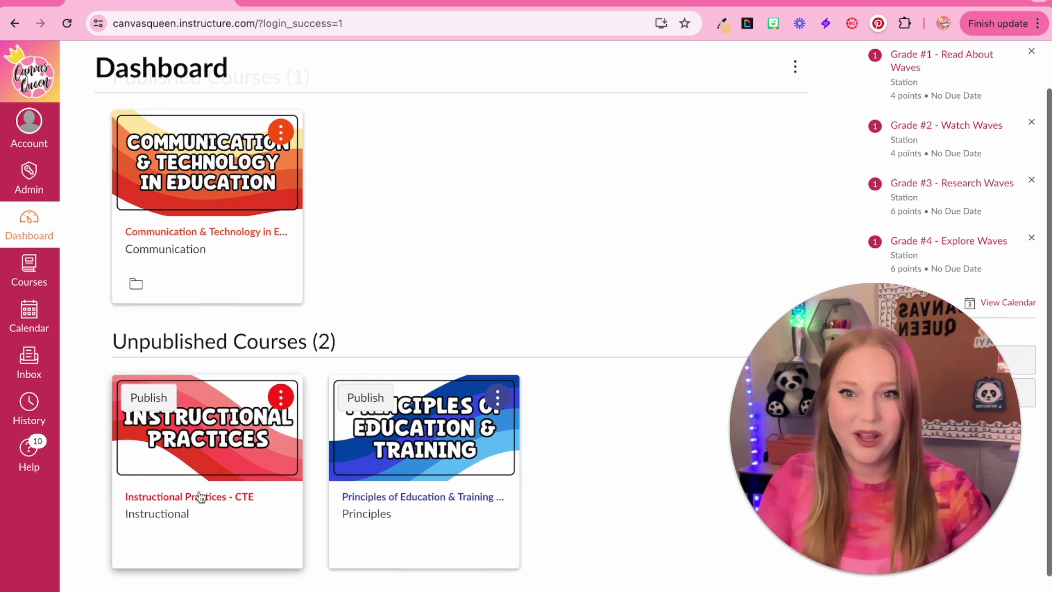
{"action": "left_click", "coordinate": [284, 3]}
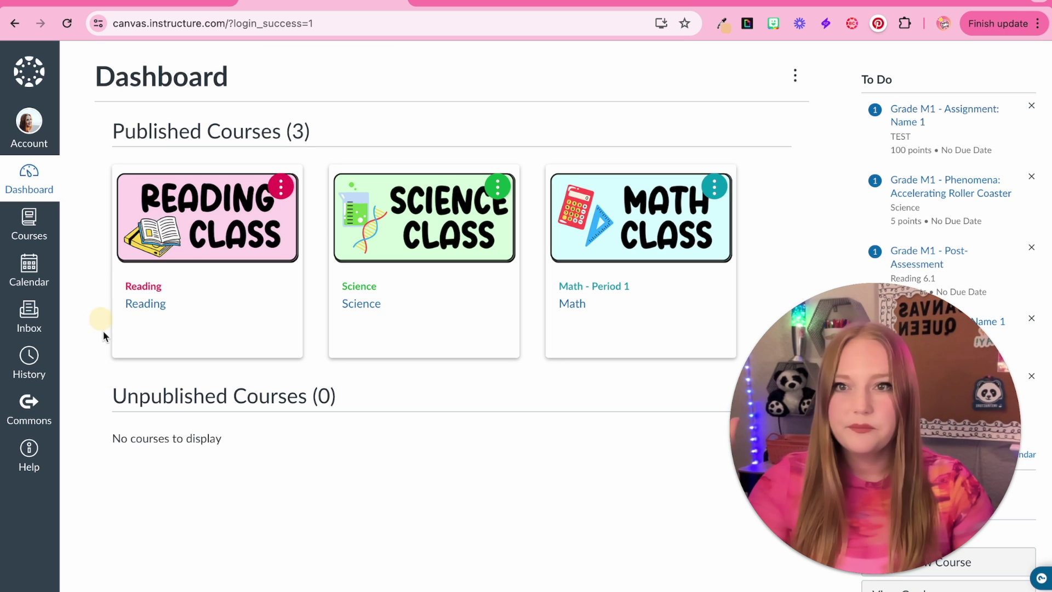
- Bring up the Account tray with Notifications, Profile, Files, Settings and ePortfolios links
{"action": "left_click", "coordinate": [29, 129]}
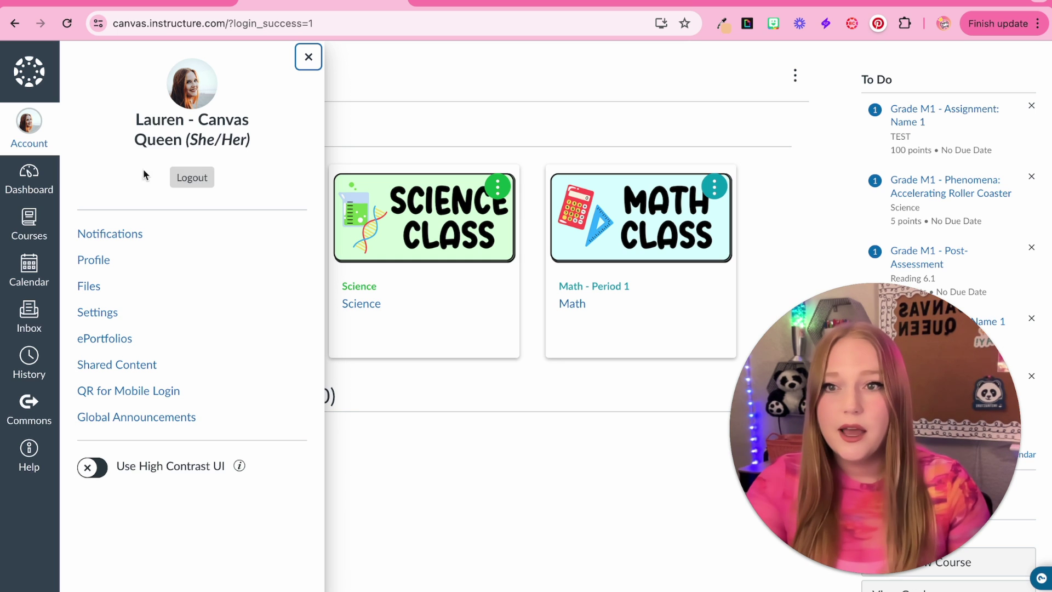
{"action": "scroll", "coordinate": [127, 257], "scroll_direction": "up", "scroll_amount": 5}
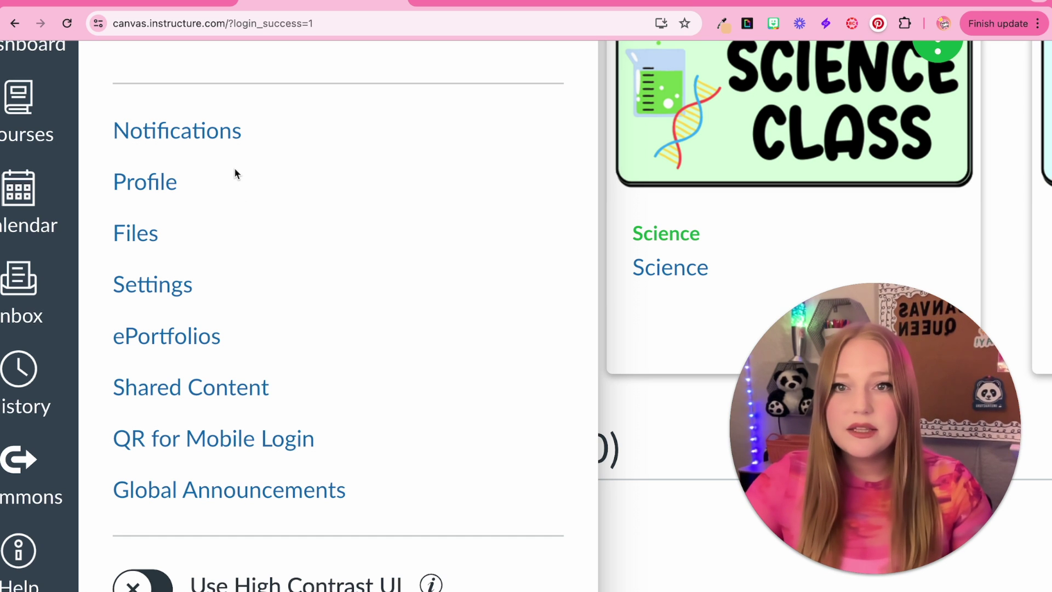
- Go to Notification Settings and highlight the Course Activities heading
{"action": "scroll", "coordinate": [235, 173], "scroll_direction": "down", "scroll_amount": 2}
{"action": "left_click", "coordinate": [212, 141]}
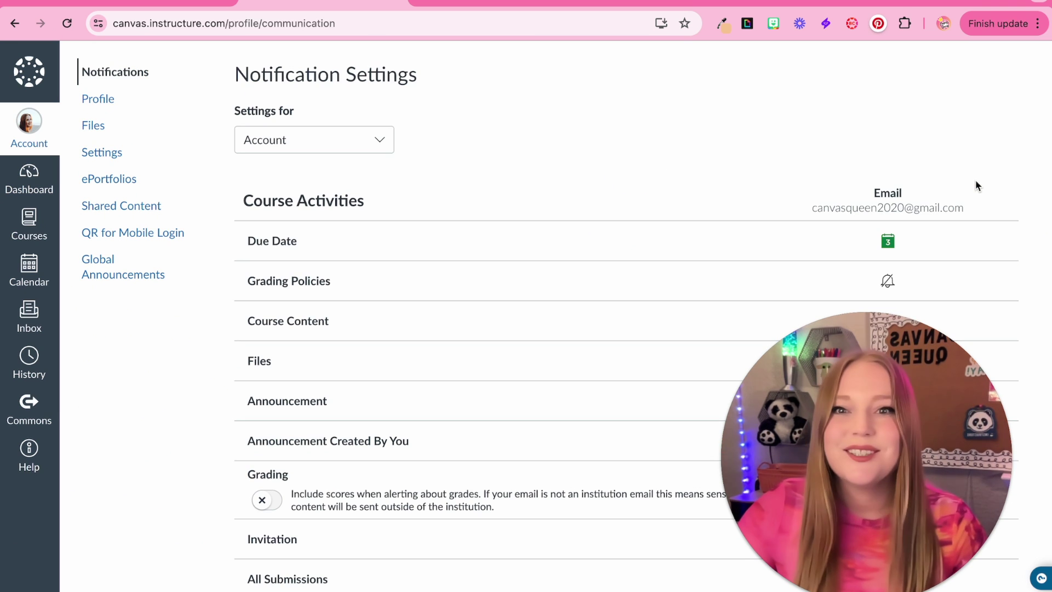
{"action": "left_click_drag", "start_coordinate": [245, 202], "coordinate": [382, 204]}
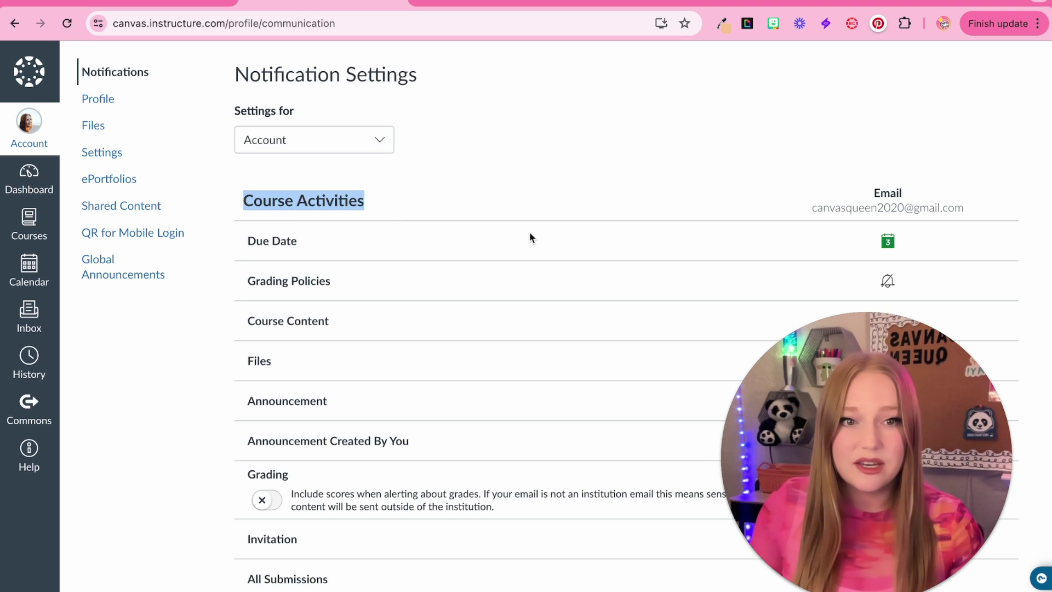
{"action": "scroll", "coordinate": [347, 433], "scroll_direction": "down", "scroll_amount": 1}
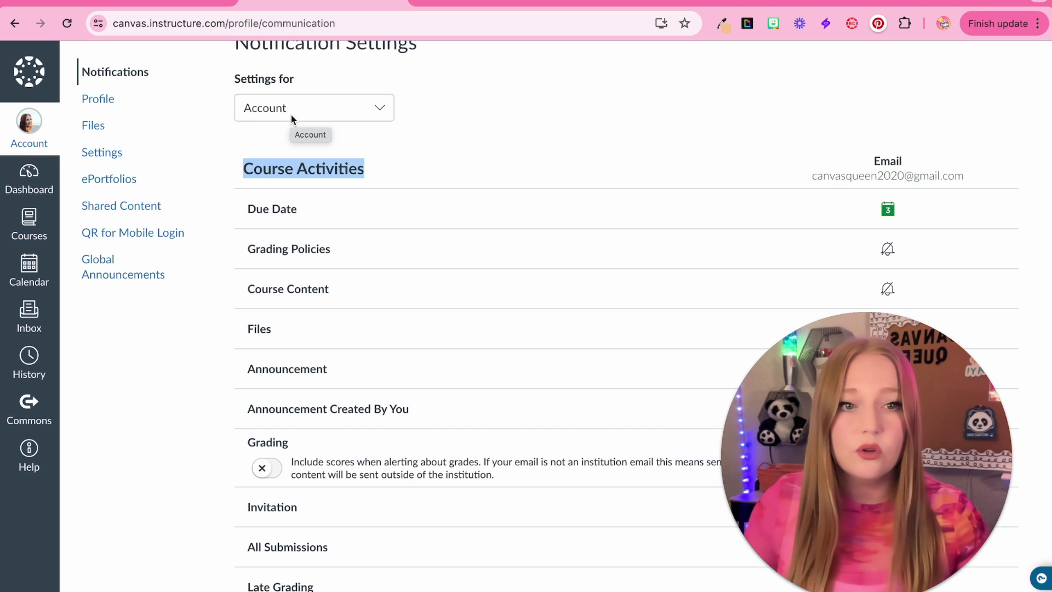
{"action": "left_click", "coordinate": [291, 114]}
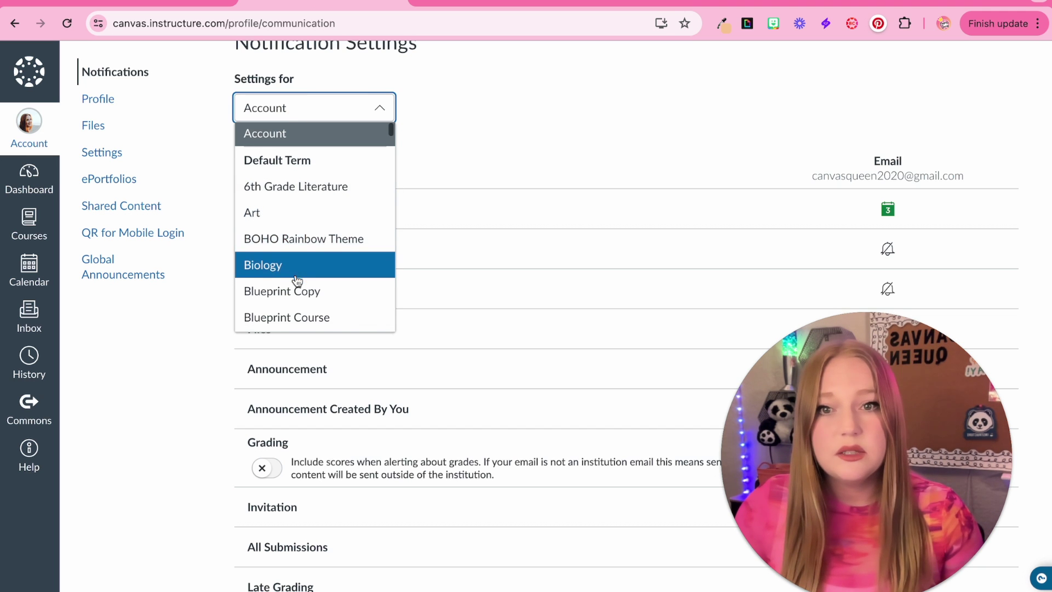
{"action": "scroll", "coordinate": [297, 280], "scroll_direction": "down", "scroll_amount": 1}
{"action": "left_click", "coordinate": [283, 223]}
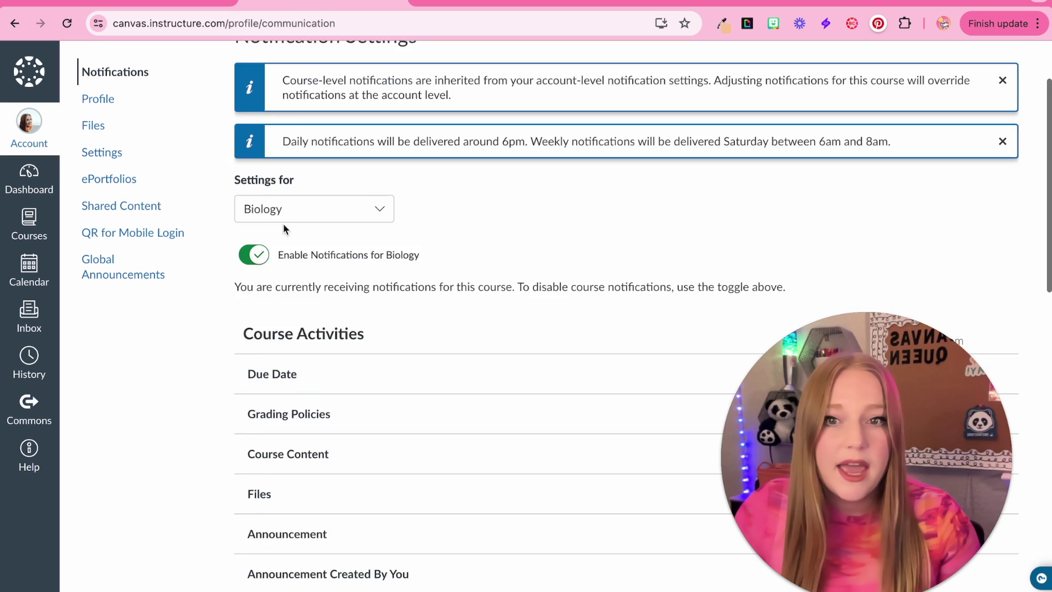
{"action": "scroll", "coordinate": [283, 222], "scroll_direction": "down", "scroll_amount": 4}
{"action": "scroll", "coordinate": [657, 213], "scroll_direction": "up", "scroll_amount": 6}
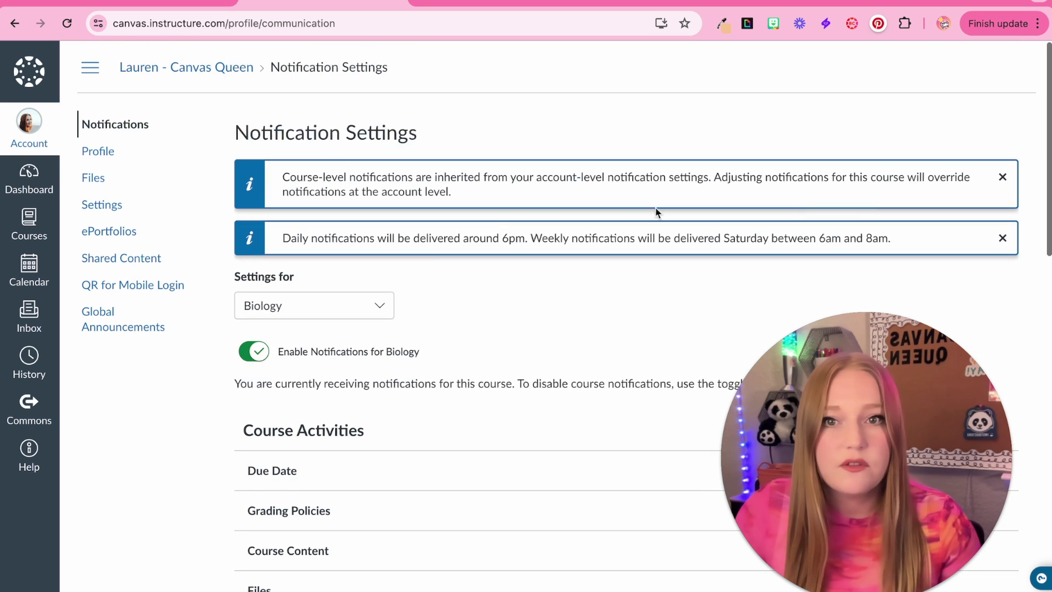
{"action": "left_click", "coordinate": [314, 316]}
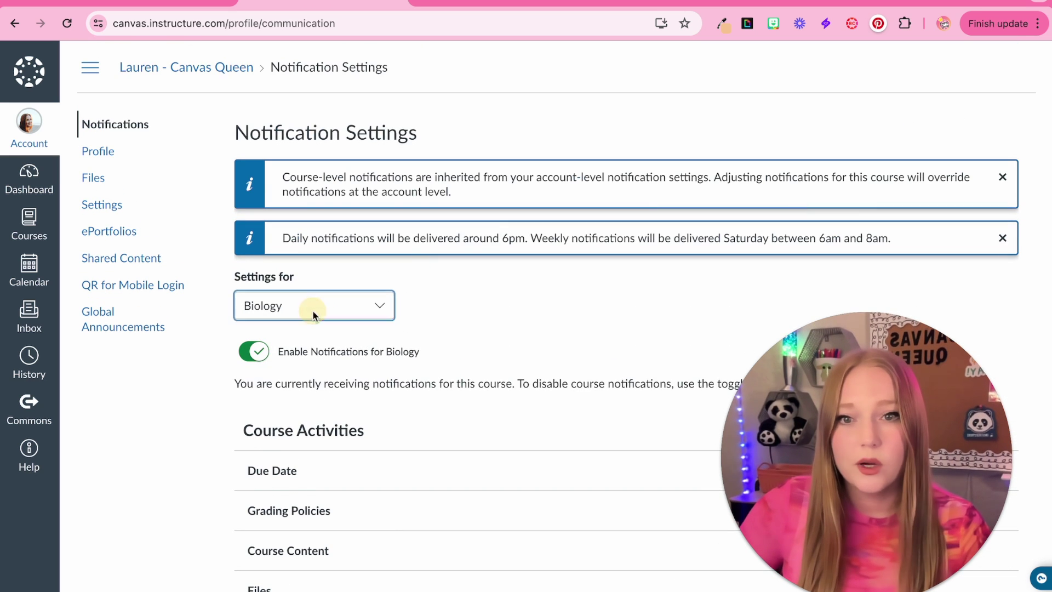
{"action": "left_click", "coordinate": [299, 341]}
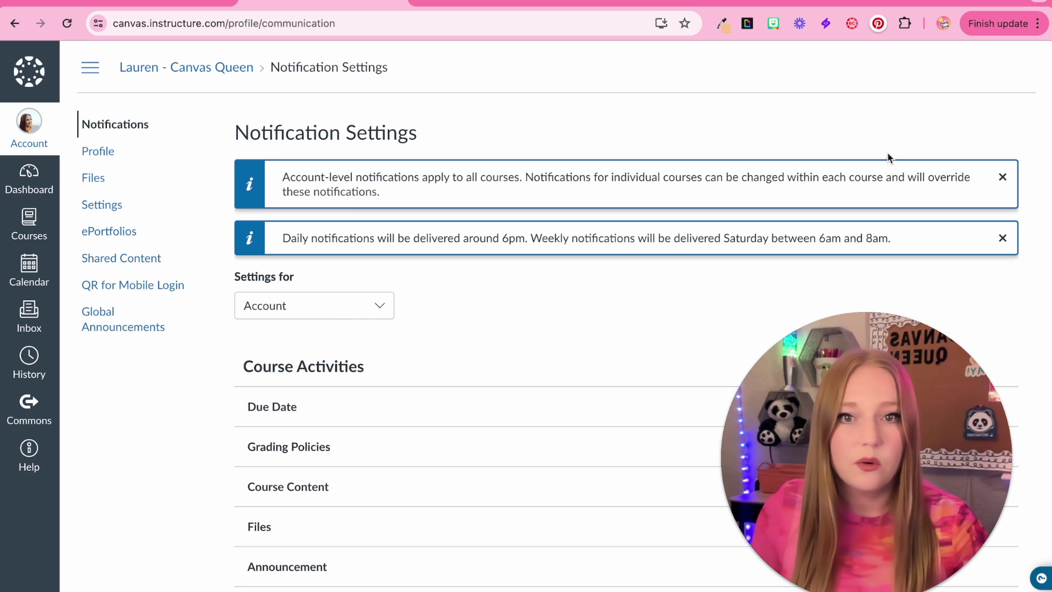
{"action": "left_click", "coordinate": [1002, 238]}
{"action": "left_click", "coordinate": [1014, 186]}
{"action": "scroll", "coordinate": [982, 235], "scroll_direction": "down", "scroll_amount": 3}
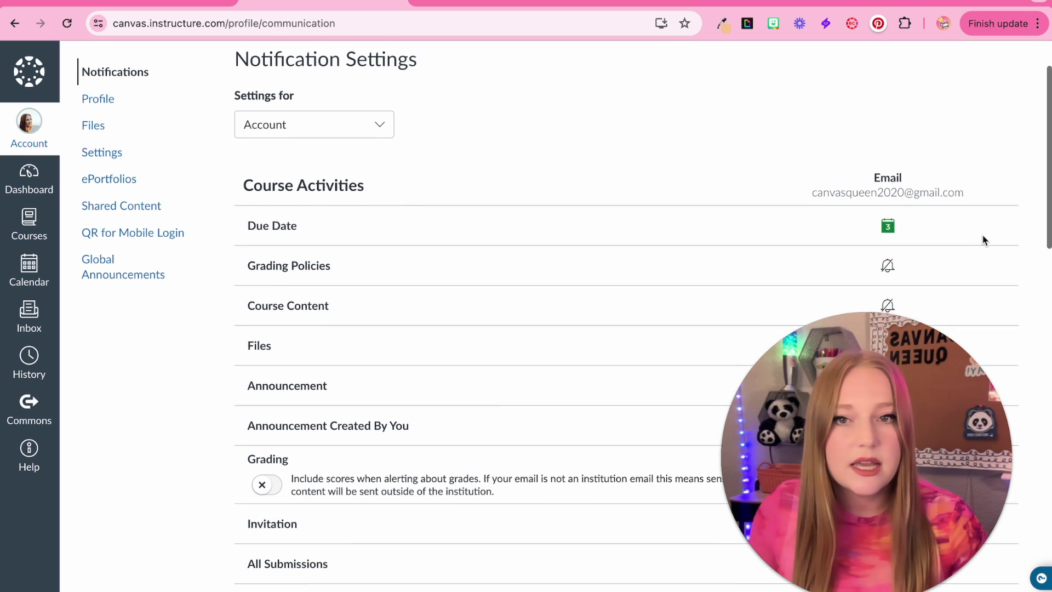
{"action": "mouse_move", "coordinate": [259, 213]}
{"action": "scroll", "coordinate": [259, 213], "scroll_direction": "down", "scroll_amount": 1}
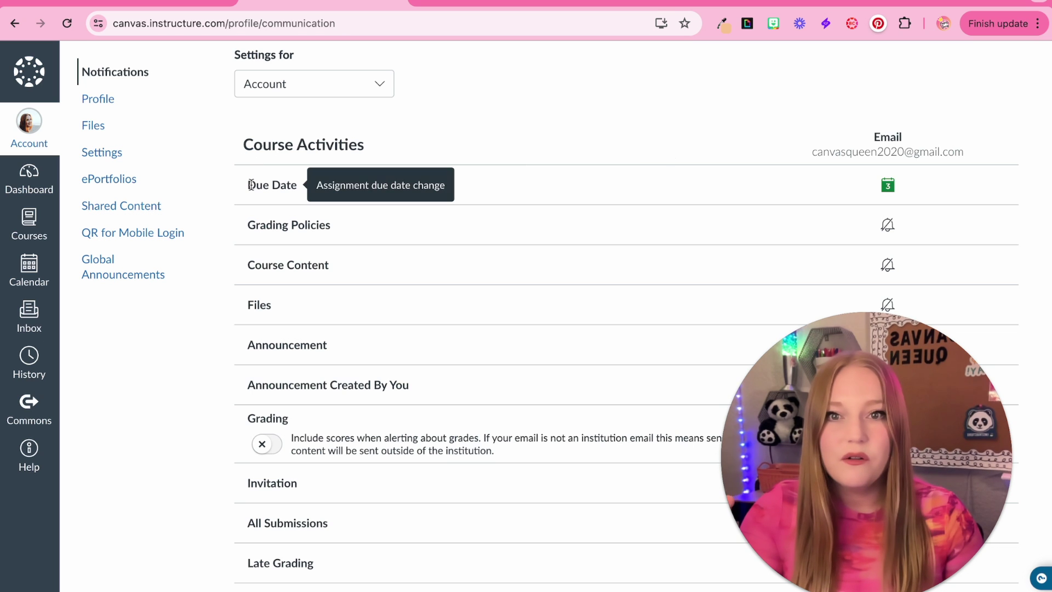
{"action": "left_click", "coordinate": [888, 186]}
{"action": "scroll", "coordinate": [891, 189], "scroll_direction": "down", "scroll_amount": 1}
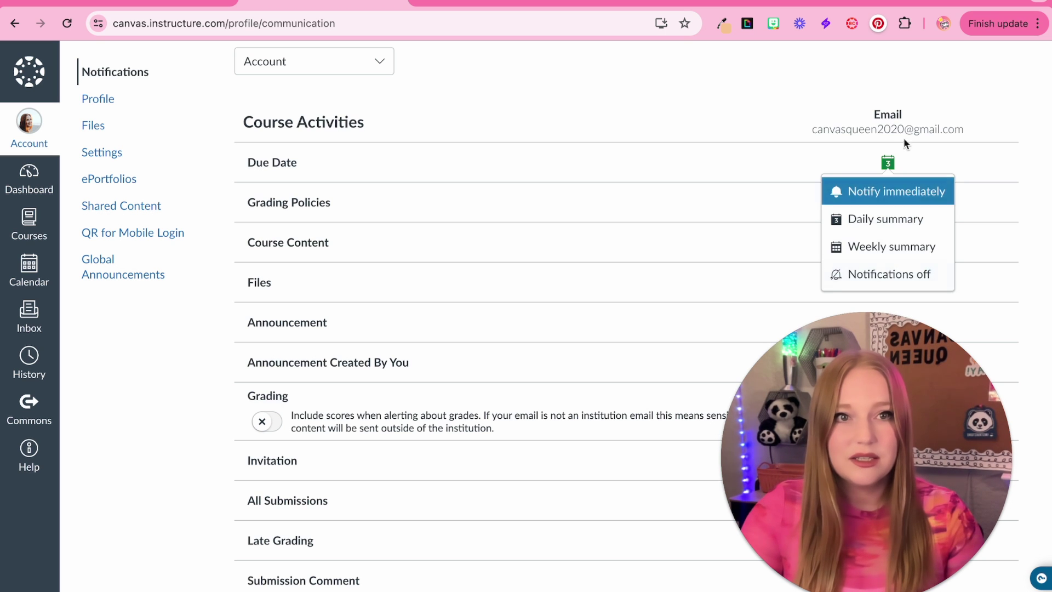
{"action": "left_click_drag", "start_coordinate": [811, 130], "coordinate": [964, 135]}
{"action": "left_click", "coordinate": [1003, 176]}
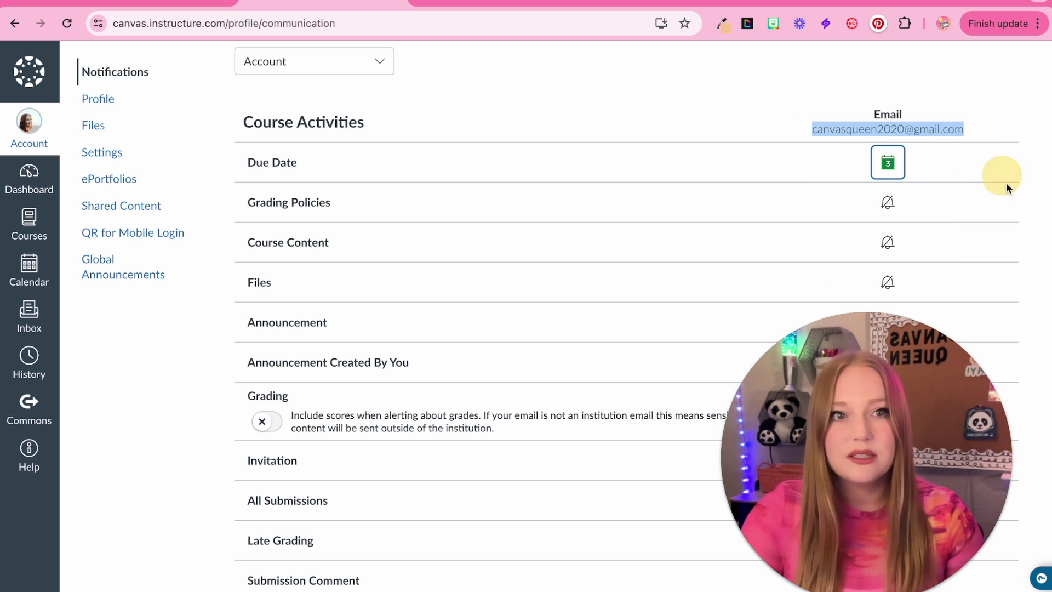
{"action": "left_click", "coordinate": [1021, 208]}
{"action": "scroll", "coordinate": [888, 159], "scroll_direction": "down", "scroll_amount": 1}
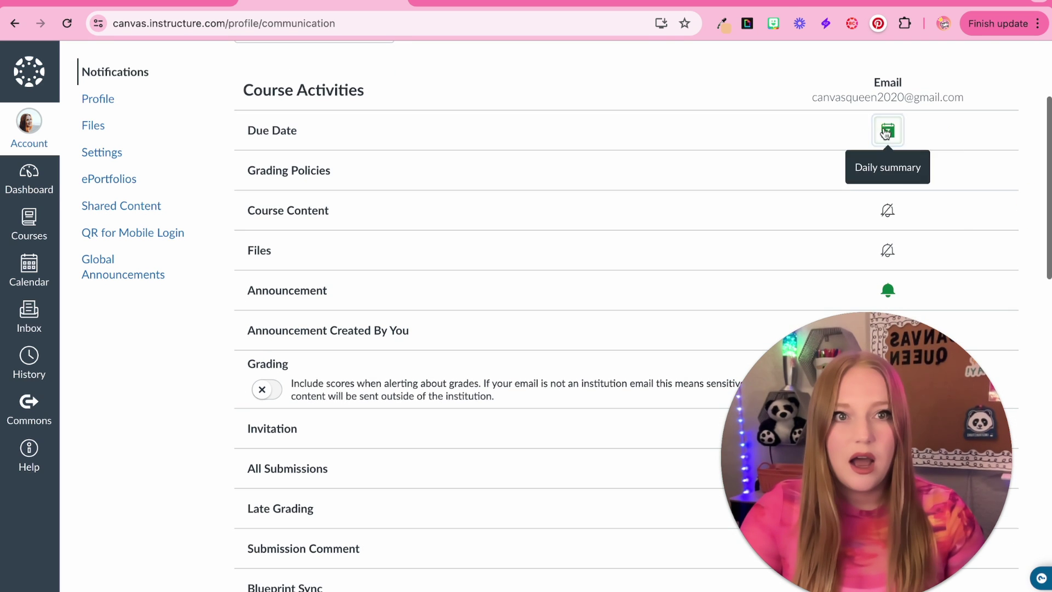
{"action": "left_click", "coordinate": [888, 130]}
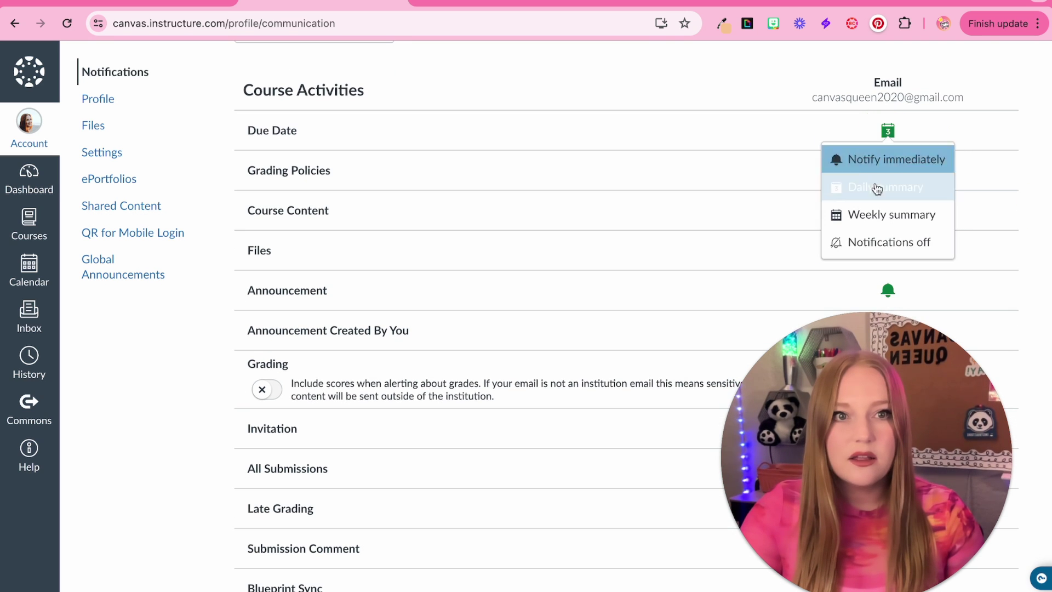
{"action": "left_click", "coordinate": [866, 243]}
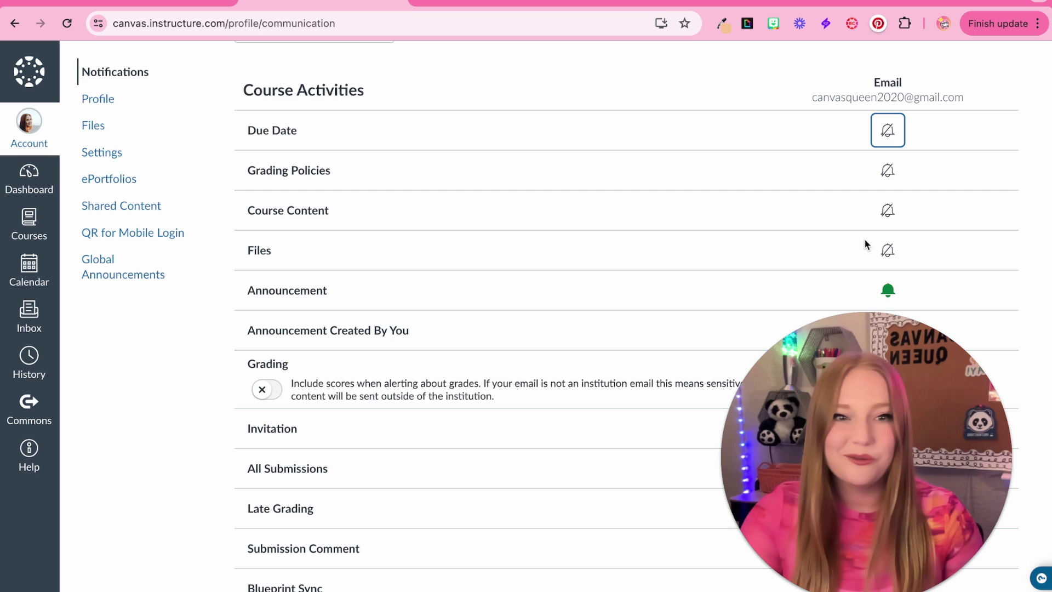
{"action": "scroll", "coordinate": [865, 244], "scroll_direction": "down", "scroll_amount": 3}
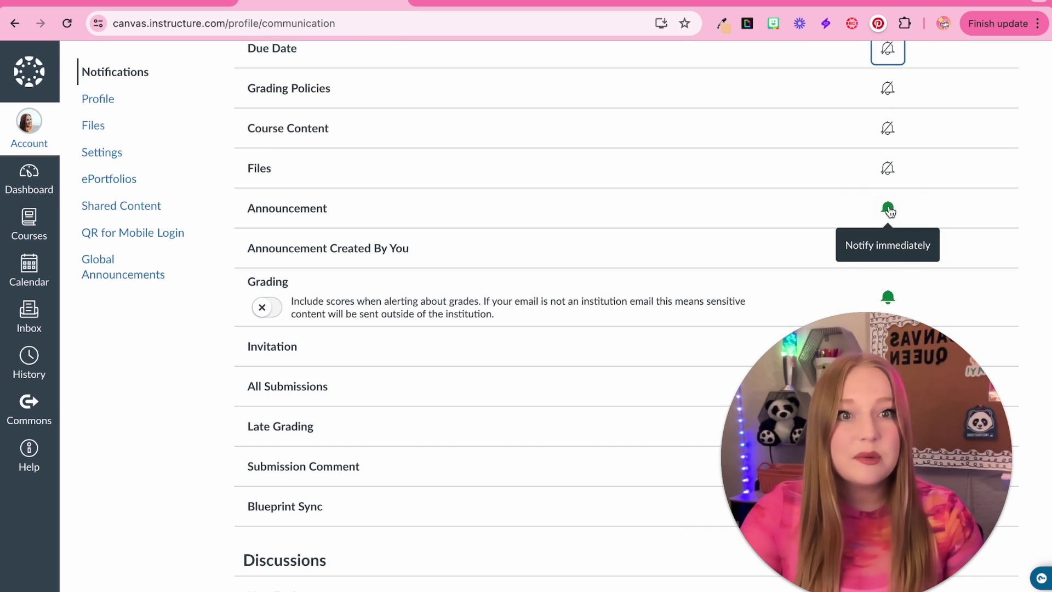
{"action": "left_click", "coordinate": [889, 209]}
{"action": "scroll", "coordinate": [886, 214], "scroll_direction": "down", "scroll_amount": 1}
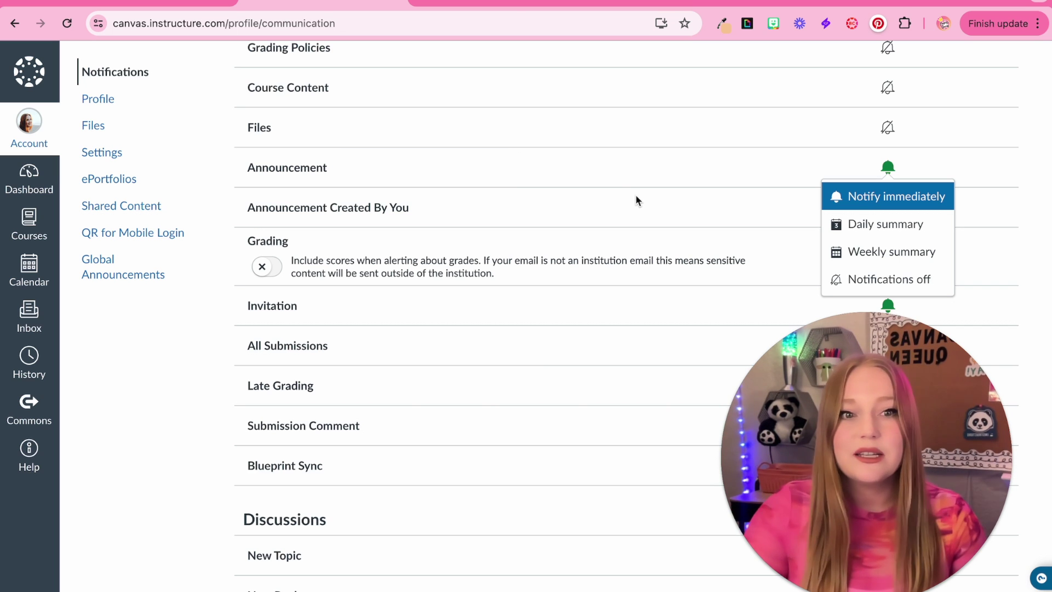
{"action": "left_click", "coordinate": [870, 198]}
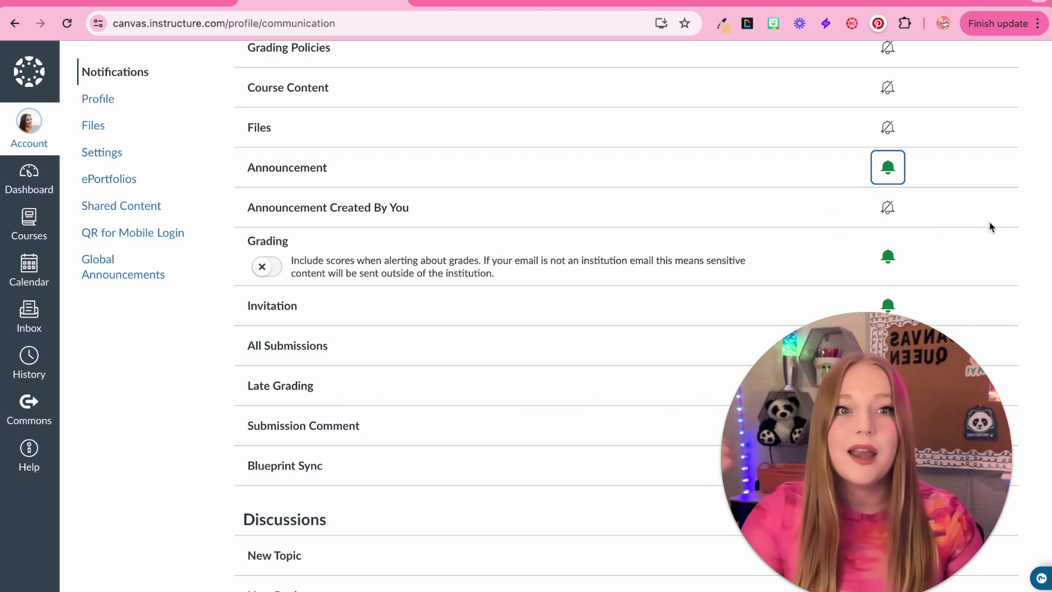
{"action": "scroll", "coordinate": [990, 226], "scroll_direction": "down", "scroll_amount": 3}
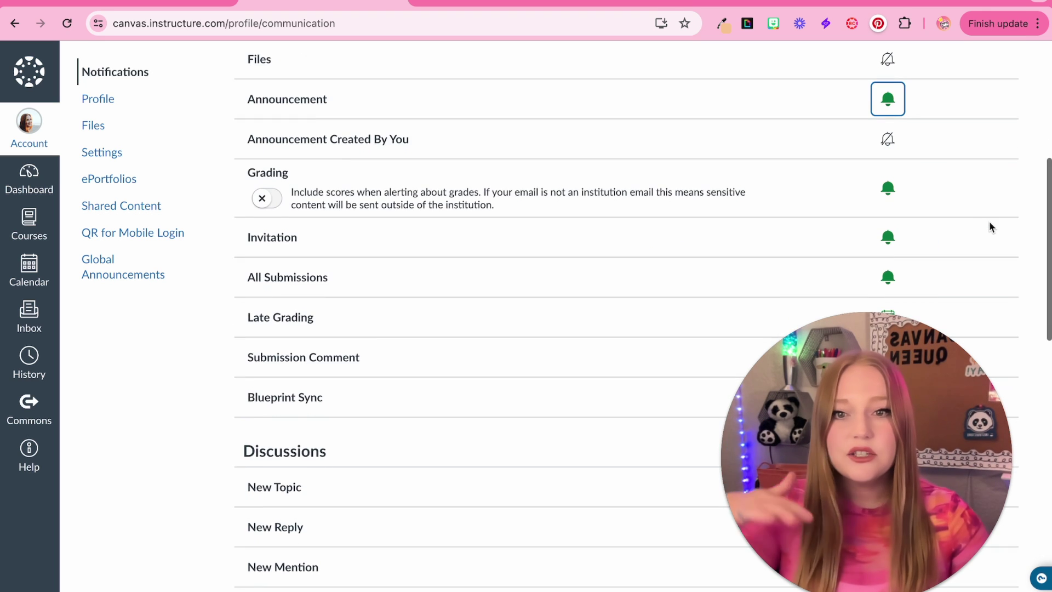
{"action": "scroll", "coordinate": [464, 484], "scroll_direction": "down", "scroll_amount": 6}
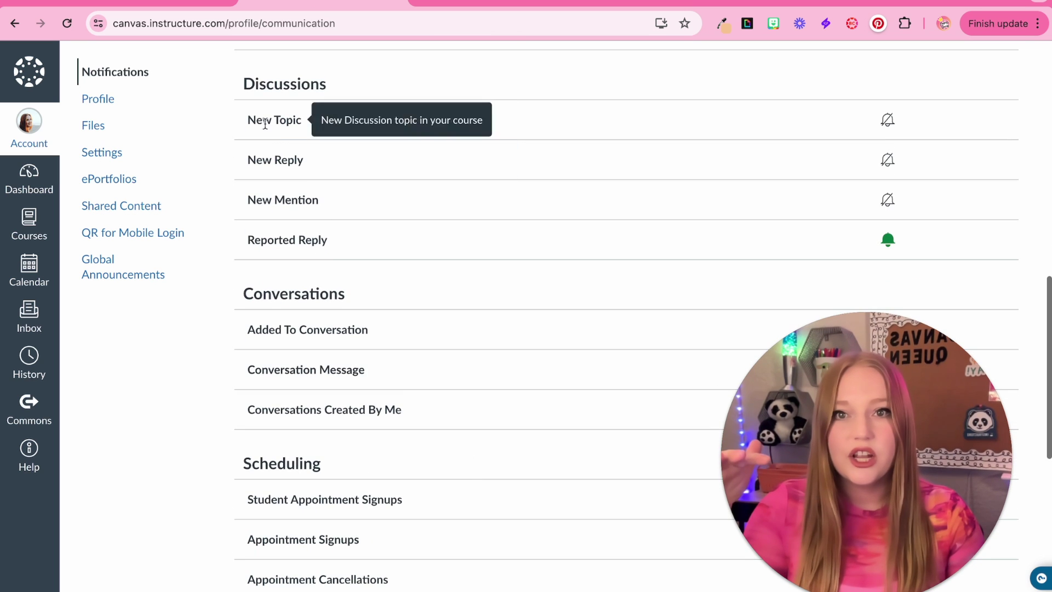
{"action": "scroll", "coordinate": [326, 159], "scroll_direction": "down", "scroll_amount": 3}
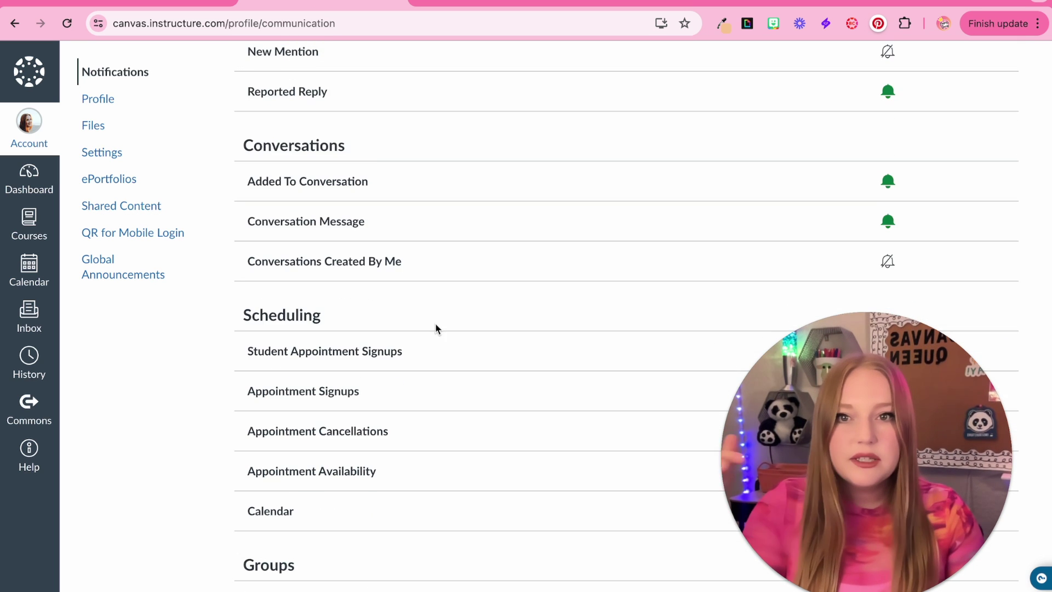
{"action": "scroll", "coordinate": [435, 329], "scroll_direction": "down", "scroll_amount": 2}
{"action": "scroll", "coordinate": [435, 325], "scroll_direction": "down", "scroll_amount": 4}
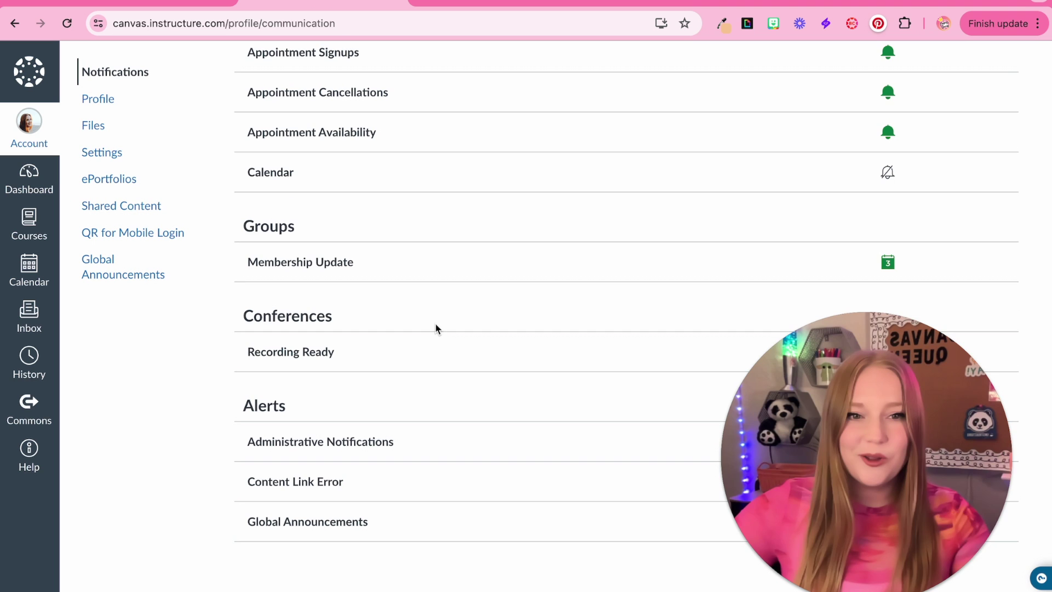
{"action": "scroll", "coordinate": [435, 325], "scroll_direction": "up", "scroll_amount": 15}
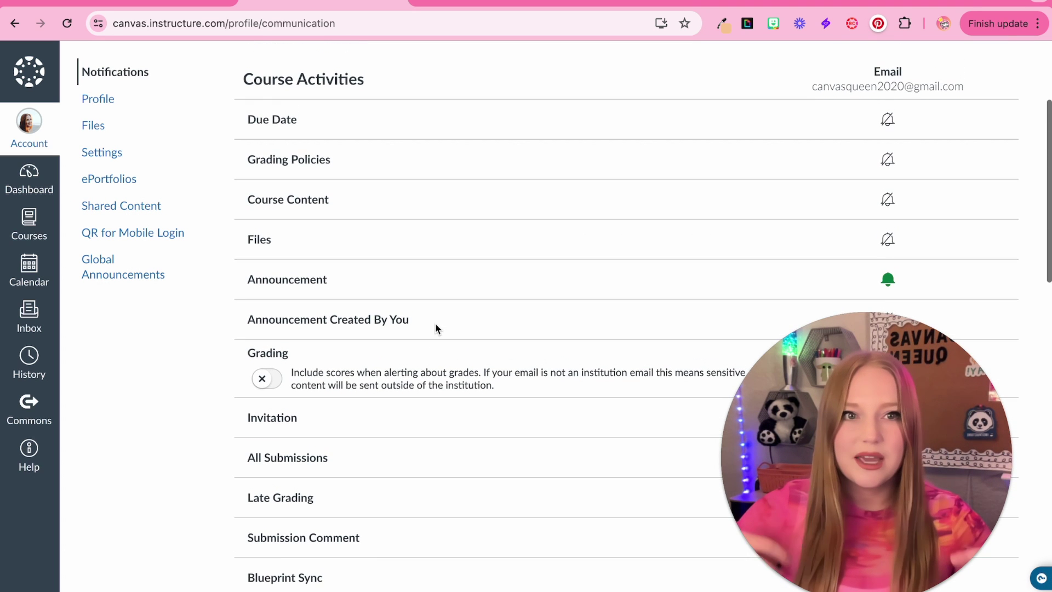
{"action": "left_click", "coordinate": [889, 123]}
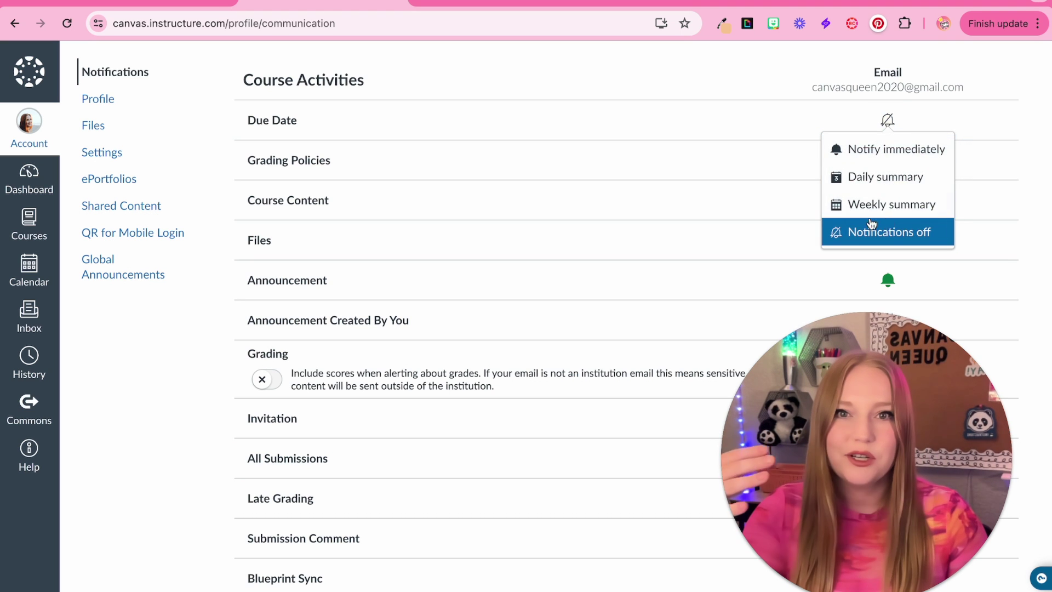
{"action": "scroll", "coordinate": [458, 87], "scroll_direction": "up", "scroll_amount": 3}
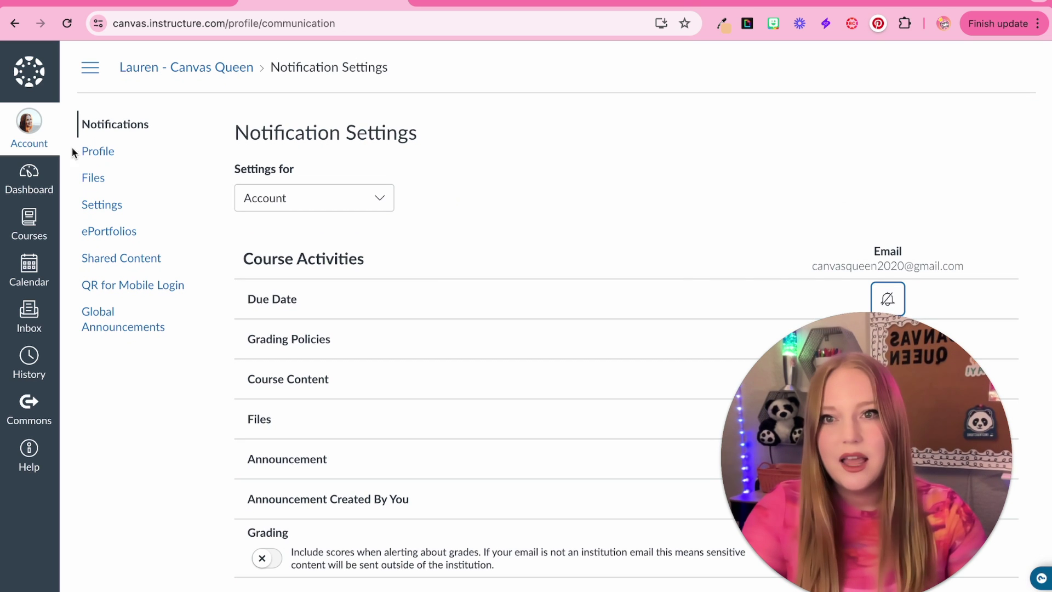
- Start editing the profile and keep She/Her as the pronouns
{"action": "left_click", "coordinate": [109, 149]}
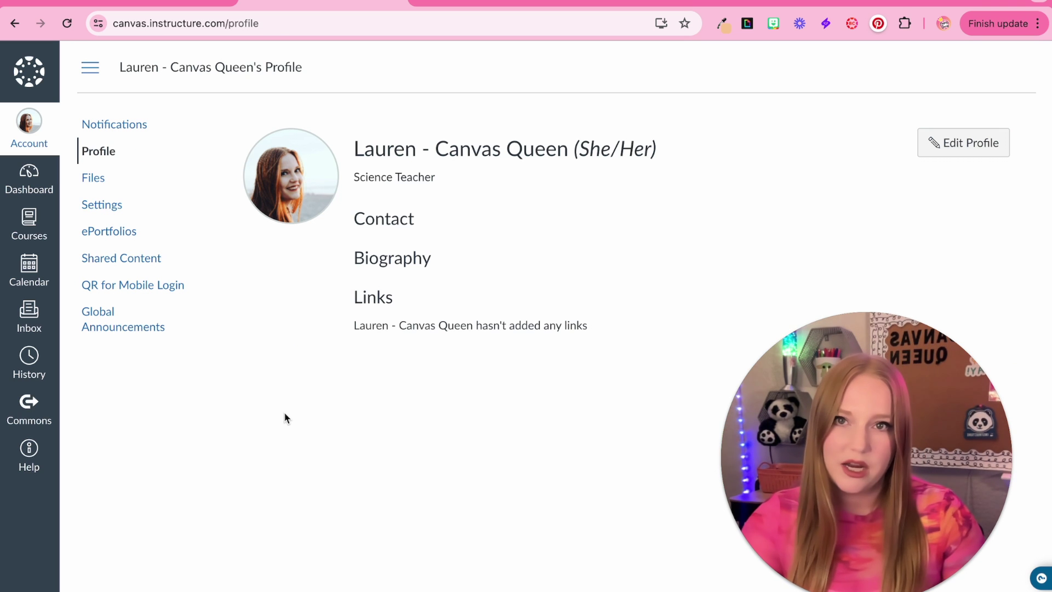
{"action": "left_click", "coordinate": [957, 147]}
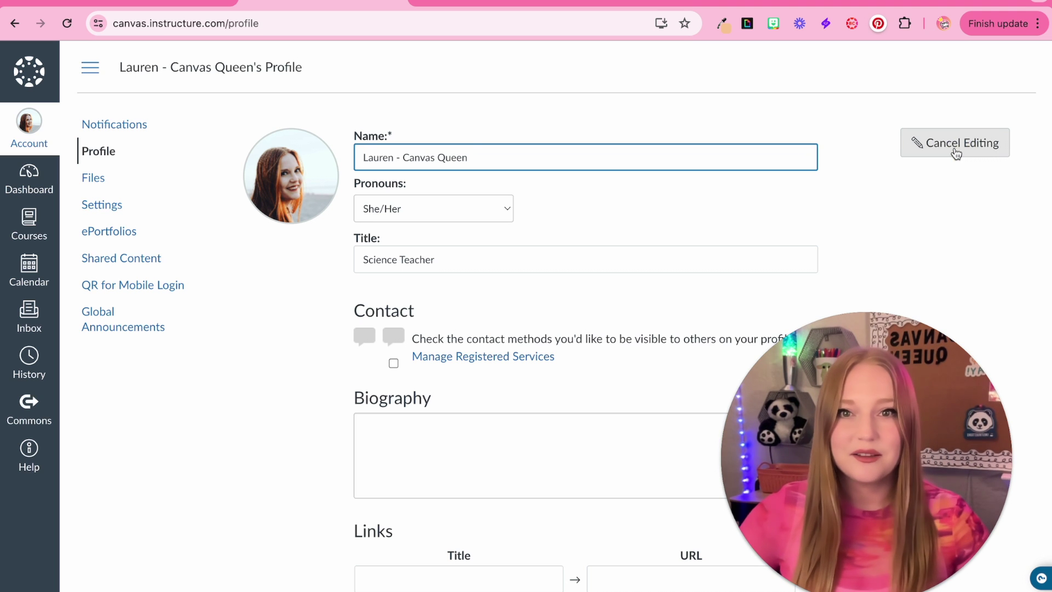
{"action": "left_click", "coordinate": [453, 208]}
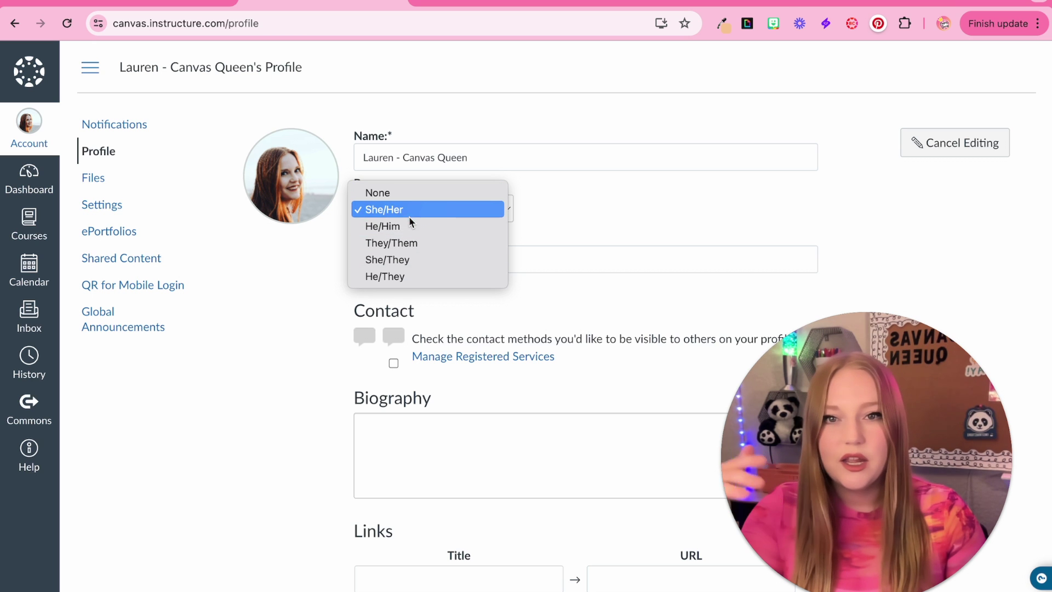
{"action": "left_click", "coordinate": [659, 220]}
- Place the cursor in the empty Biography box and review the remaining profile fields
{"action": "scroll", "coordinate": [538, 260], "scroll_direction": "down", "scroll_amount": 1}
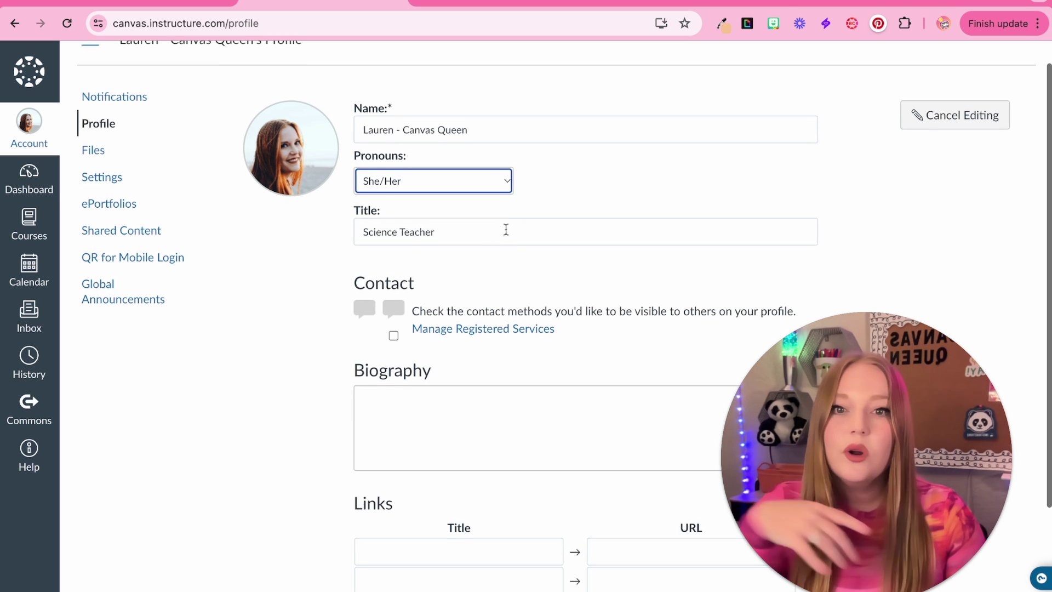
{"action": "scroll", "coordinate": [506, 230], "scroll_direction": "down", "scroll_amount": 2}
{"action": "left_click", "coordinate": [465, 357]}
{"action": "scroll", "coordinate": [467, 359], "scroll_direction": "down", "scroll_amount": 2}
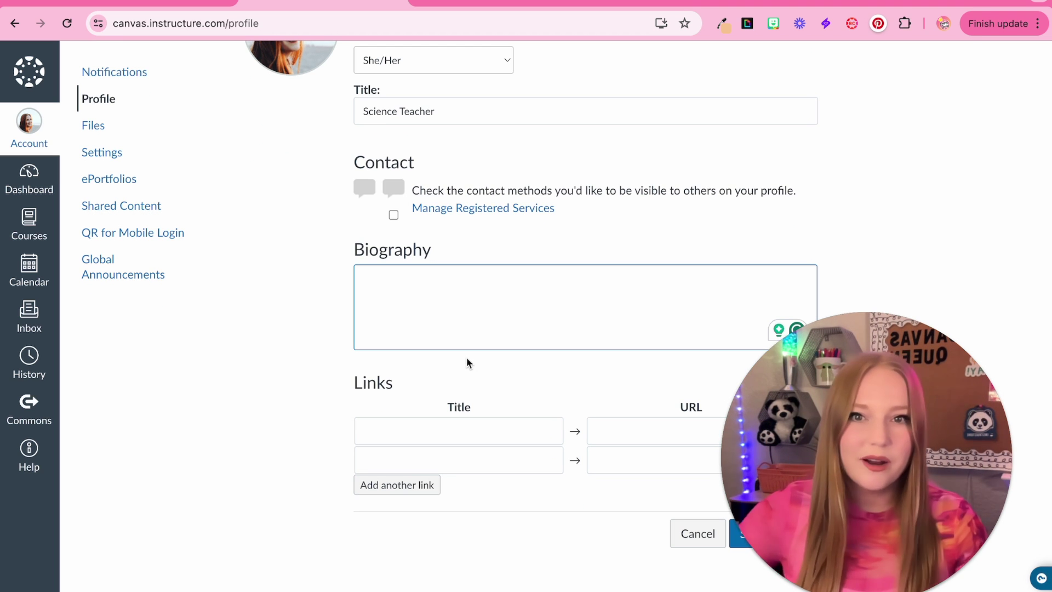
{"action": "scroll", "coordinate": [466, 363], "scroll_direction": "down", "scroll_amount": 1}
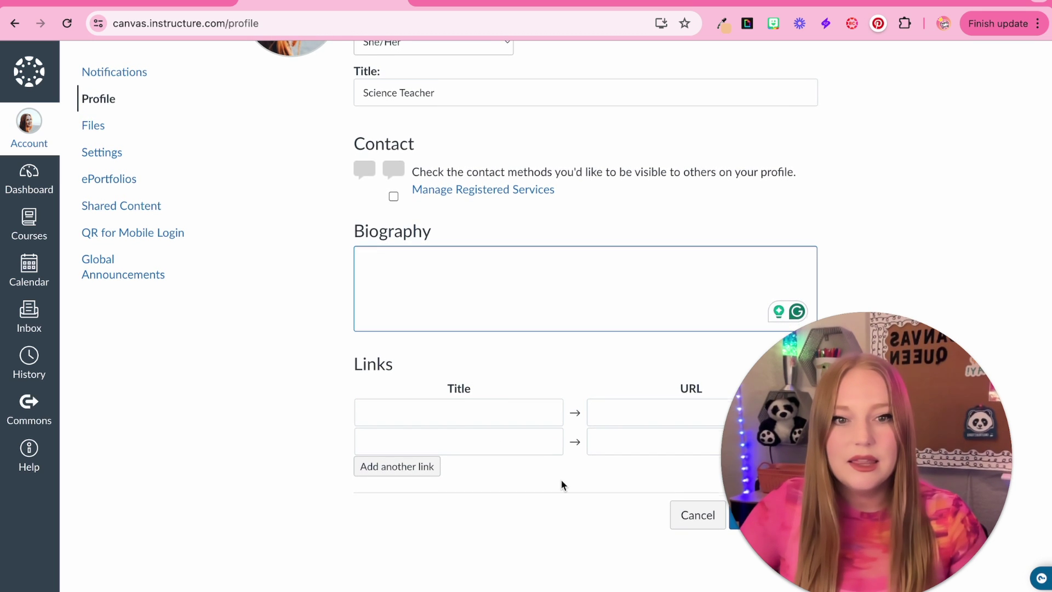
{"action": "scroll", "coordinate": [561, 484], "scroll_direction": "up", "scroll_amount": 3}
{"action": "scroll", "coordinate": [562, 485], "scroll_direction": "down", "scroll_amount": 1}
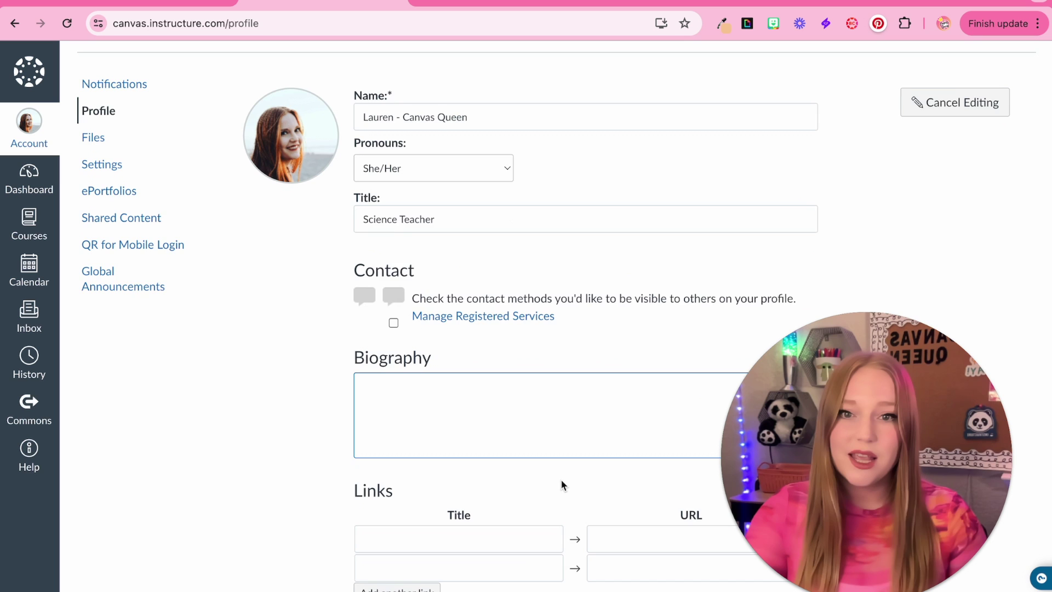
{"action": "scroll", "coordinate": [560, 480], "scroll_direction": "down", "scroll_amount": 3}
{"action": "scroll", "coordinate": [563, 523], "scroll_direction": "up", "scroll_amount": 3}
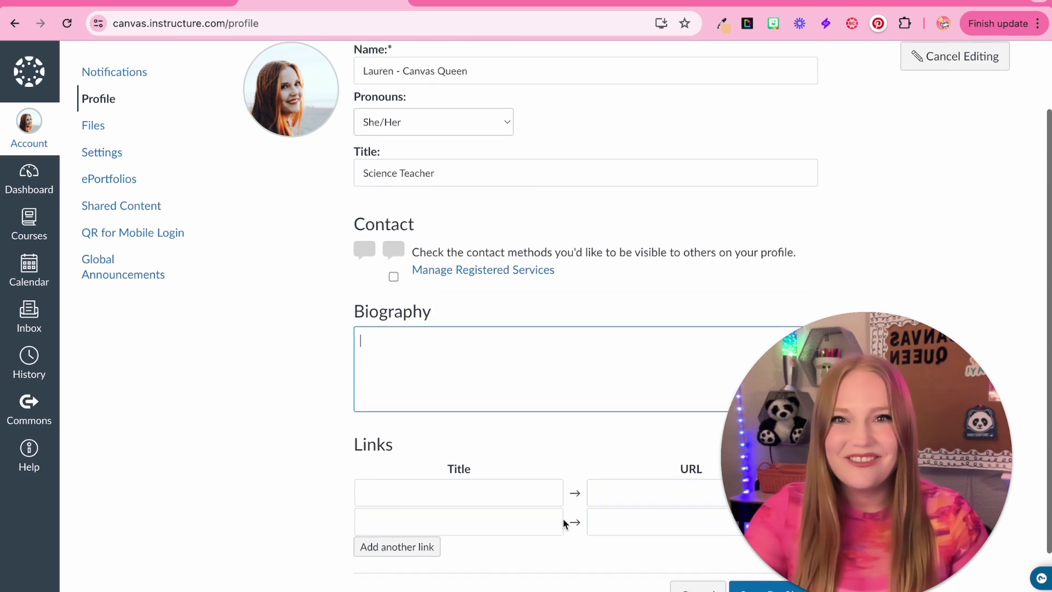
- Go to personal Files and open the ELA TPT Buttons folder
{"action": "left_click", "coordinate": [101, 126]}
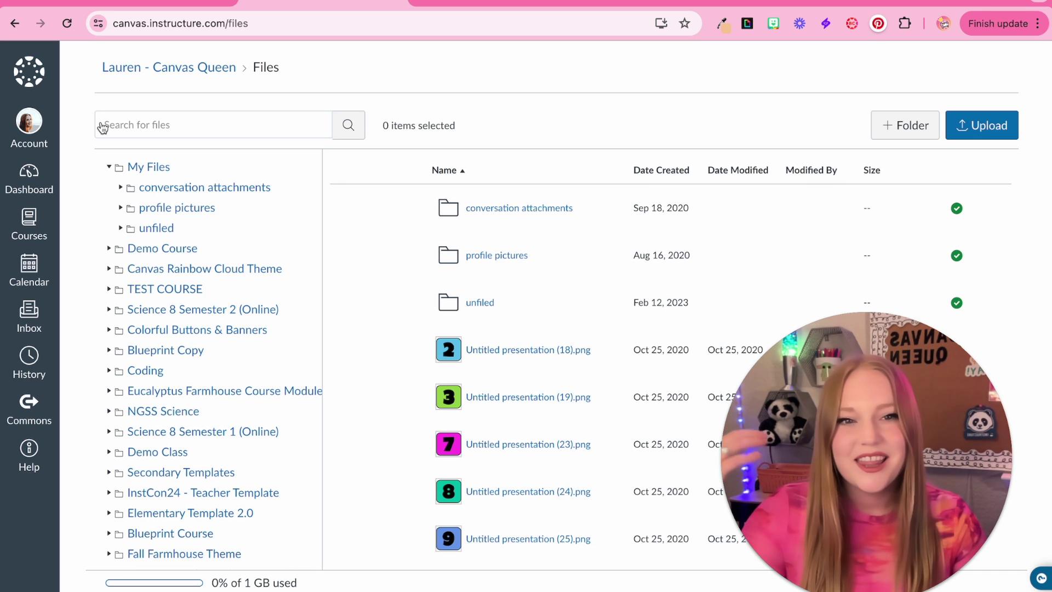
{"action": "scroll", "coordinate": [491, 357], "scroll_direction": "down", "scroll_amount": 1}
{"action": "scroll", "coordinate": [491, 355], "scroll_direction": "up", "scroll_amount": 1}
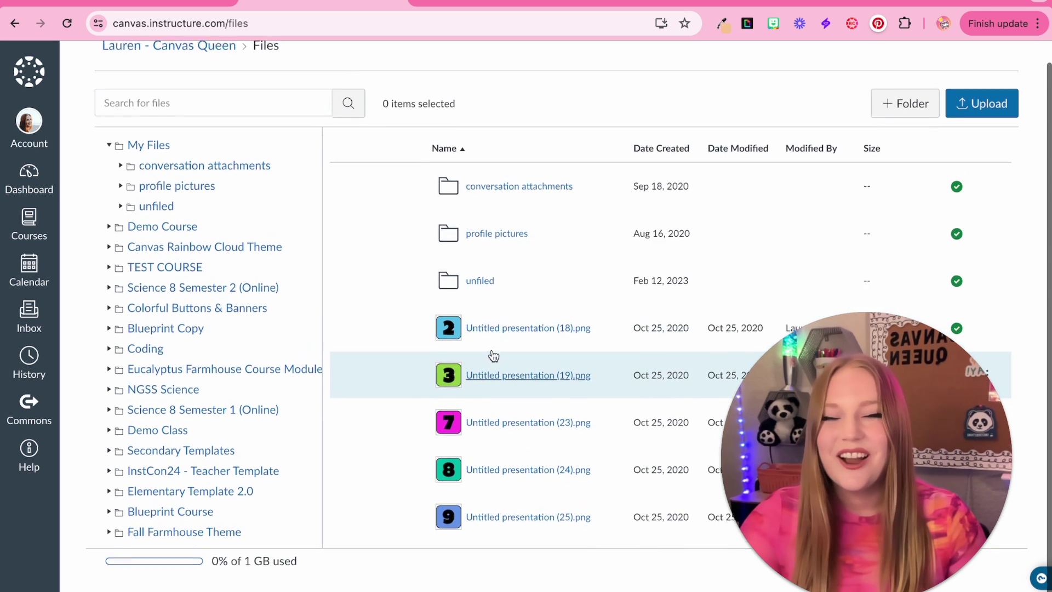
{"action": "scroll", "coordinate": [279, 305], "scroll_direction": "down", "scroll_amount": 3}
{"action": "scroll", "coordinate": [266, 426], "scroll_direction": "down", "scroll_amount": 10}
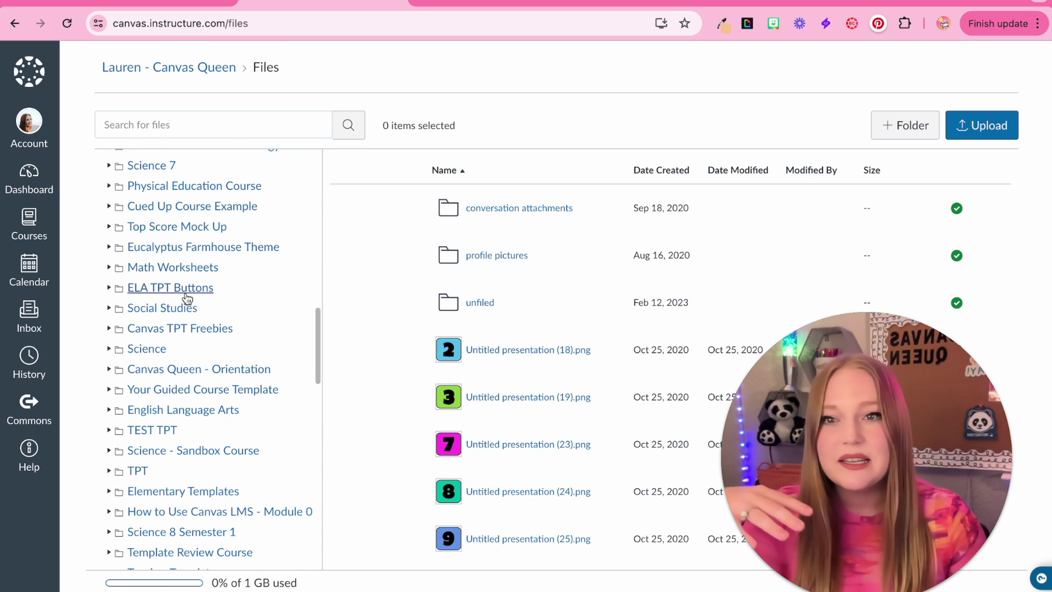
{"action": "left_click", "coordinate": [187, 299]}
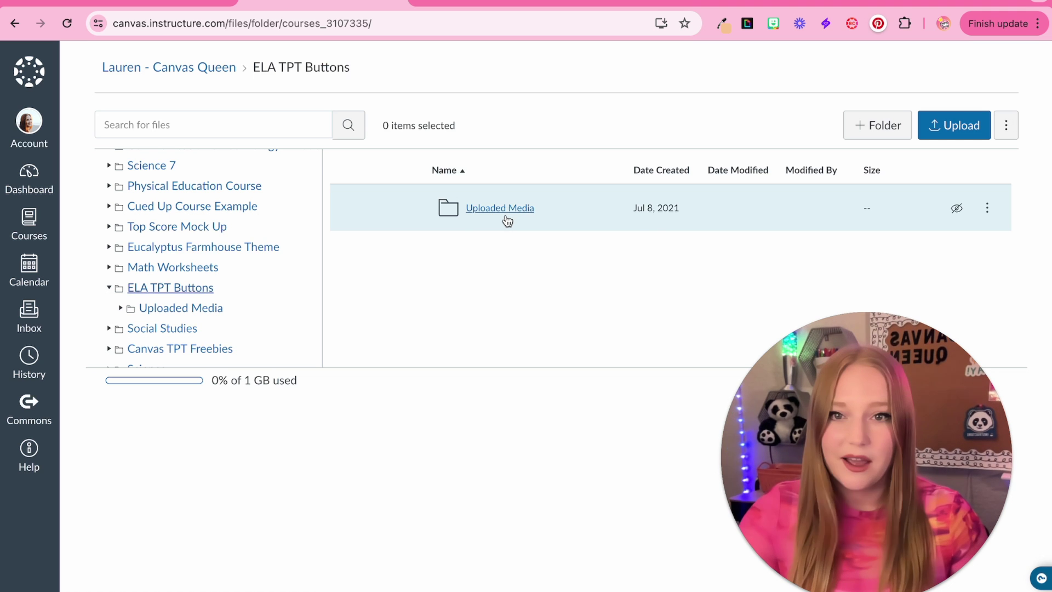
- Open the unfiled folder and check Canva Preview 1.mp4's actions menu without choosing one
{"action": "scroll", "coordinate": [221, 236], "scroll_direction": "up", "scroll_amount": 10}
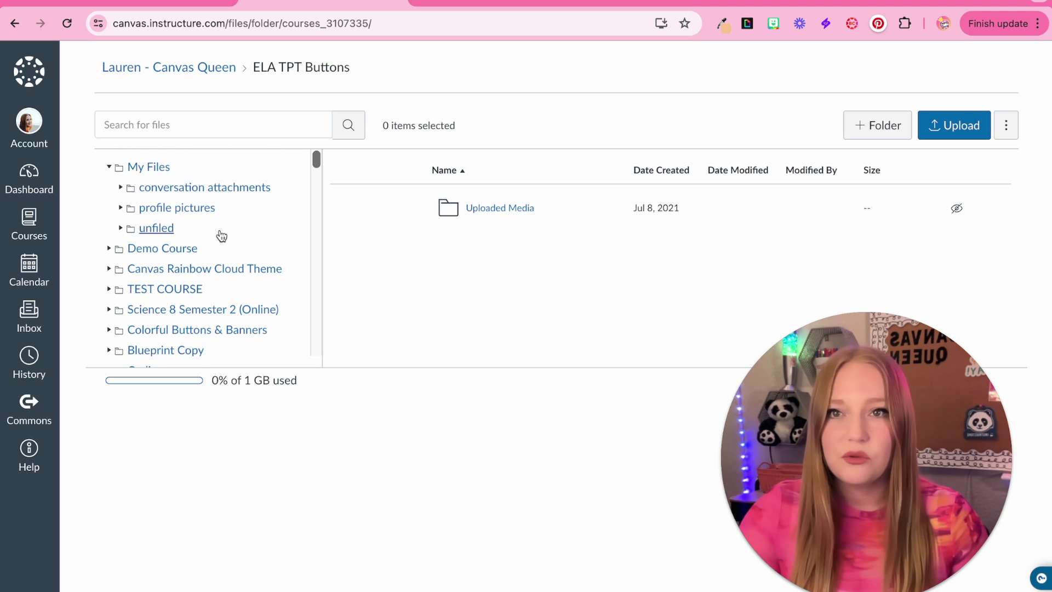
{"action": "left_click", "coordinate": [221, 233]}
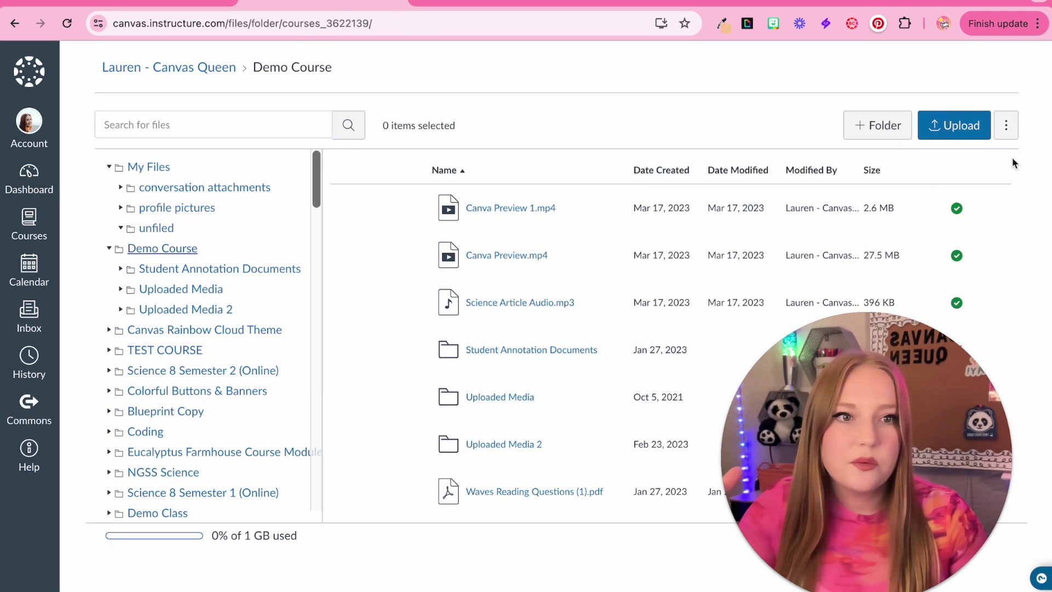
{"action": "left_click", "coordinate": [987, 207]}
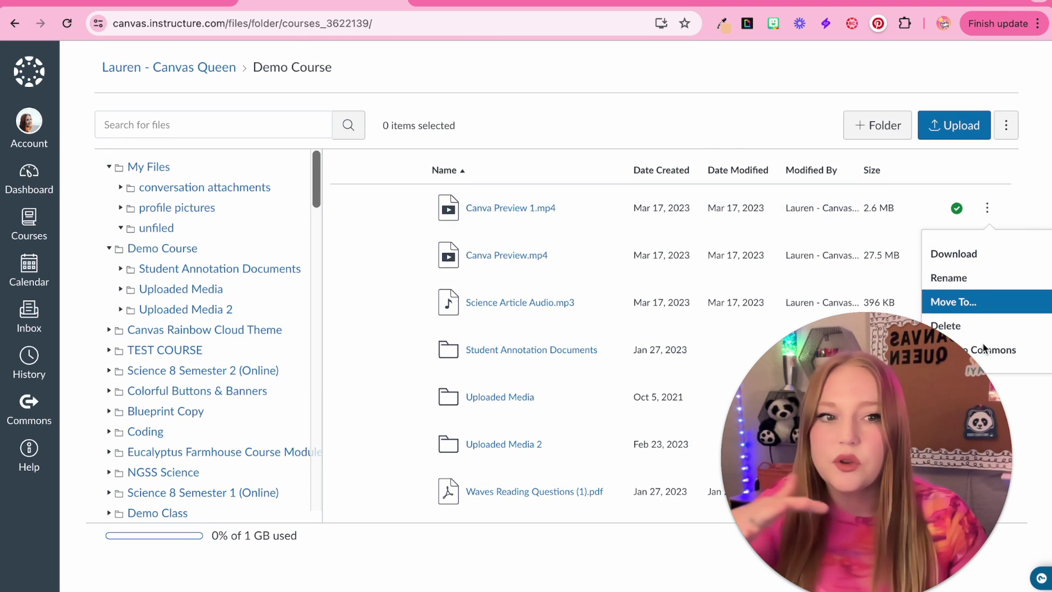
{"action": "left_click", "coordinate": [699, 139]}
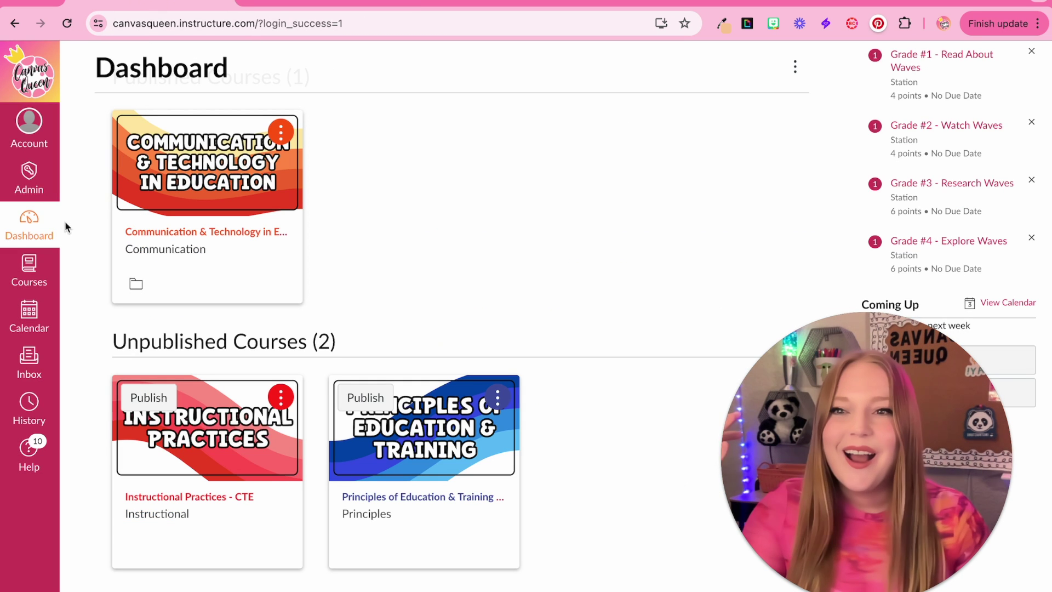
- Go to Files from the Account tray and scroll through the folder tree
{"action": "left_click", "coordinate": [29, 126]}
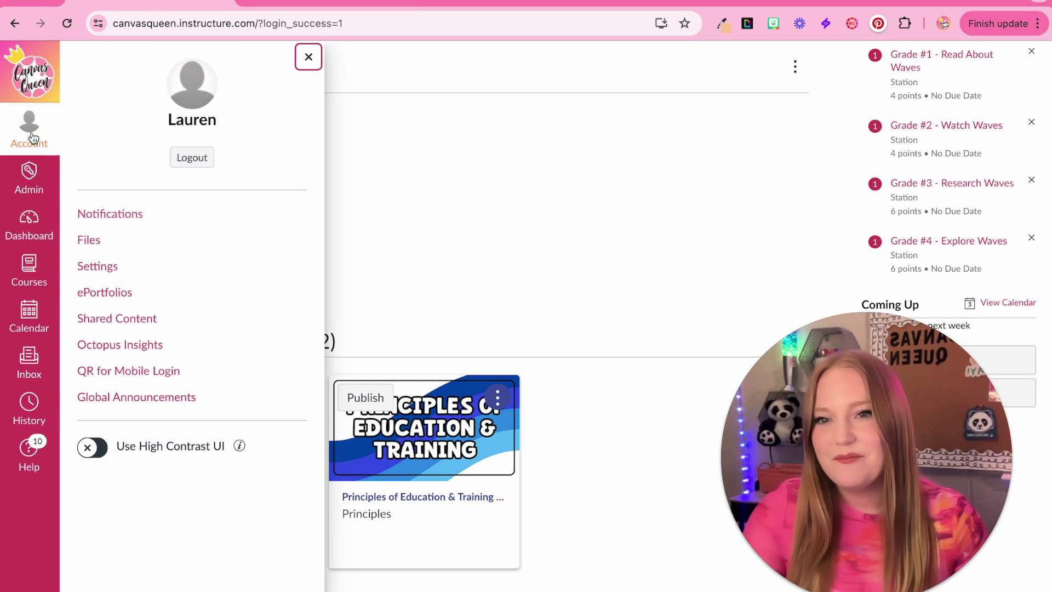
{"action": "left_click", "coordinate": [90, 240]}
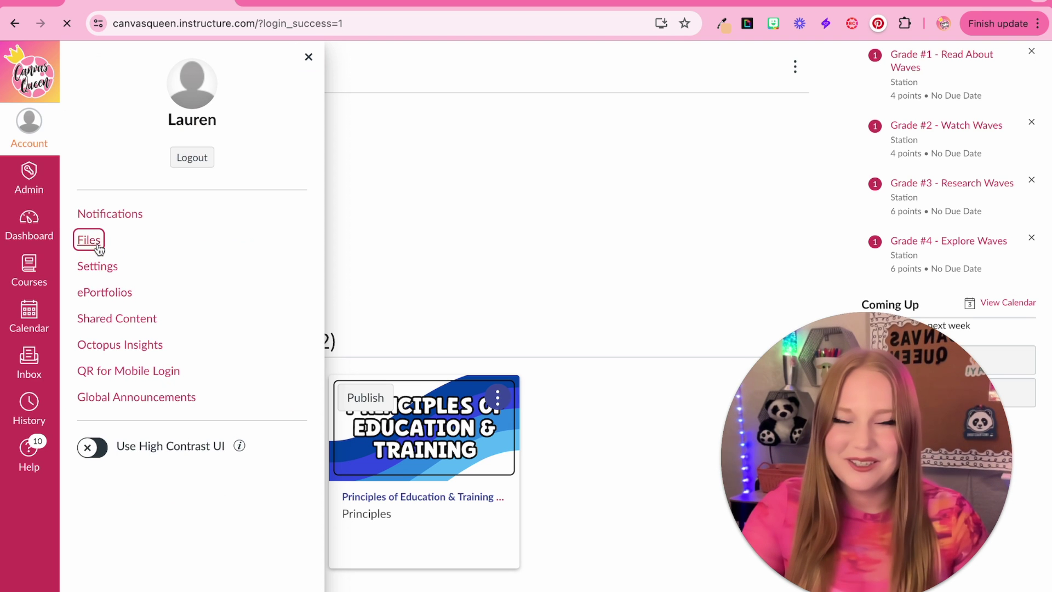
{"action": "scroll", "coordinate": [213, 257], "scroll_direction": "down", "scroll_amount": 3}
{"action": "scroll", "coordinate": [212, 260], "scroll_direction": "down", "scroll_amount": 2}
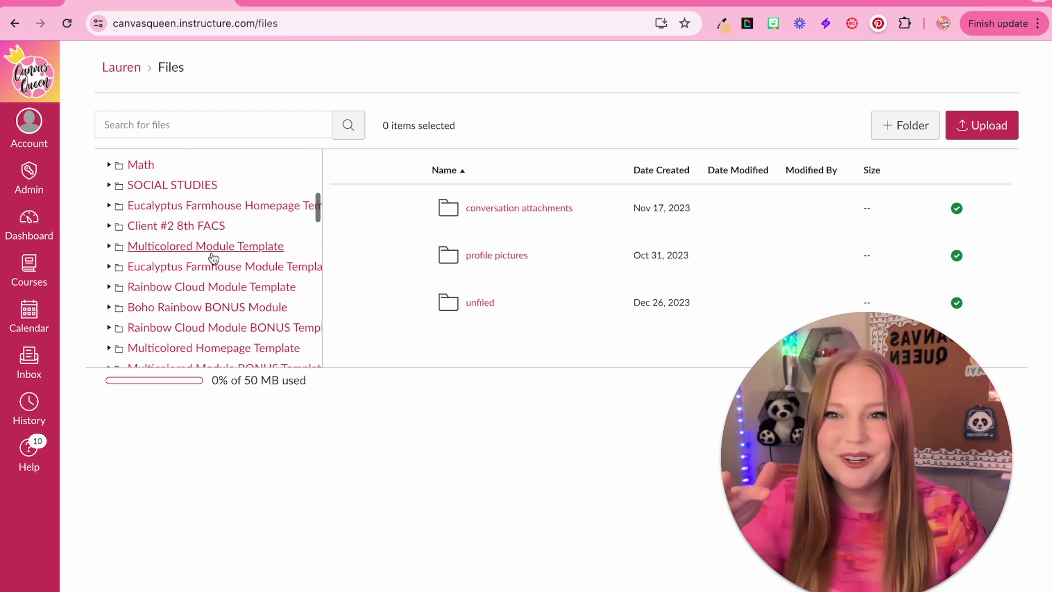
{"action": "scroll", "coordinate": [221, 324], "scroll_direction": "down", "scroll_amount": 5}
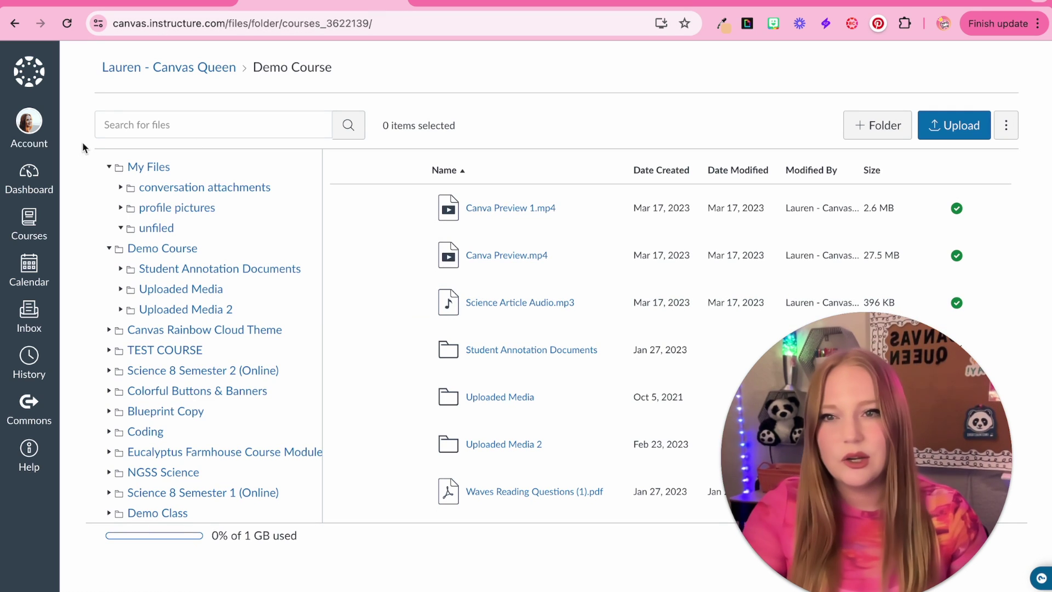
- From Account > Shared Content, preview the received TEMPLATE MODULE via its Actions menu
{"action": "left_click", "coordinate": [29, 126]}
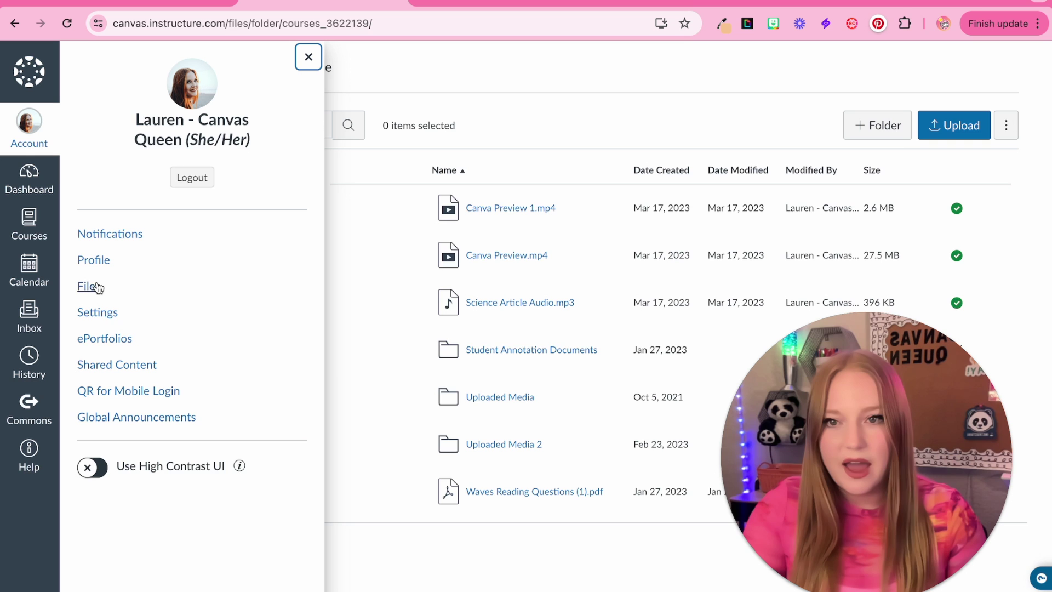
{"action": "left_click", "coordinate": [110, 365]}
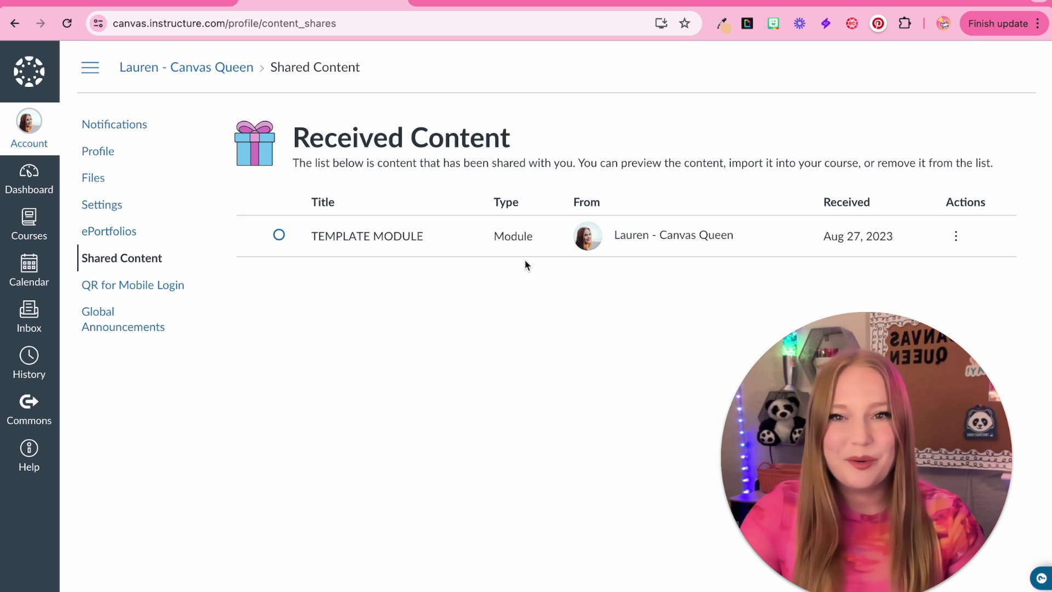
{"action": "left_click_drag", "start_coordinate": [313, 241], "coordinate": [462, 243]}
{"action": "left_click", "coordinate": [486, 379]}
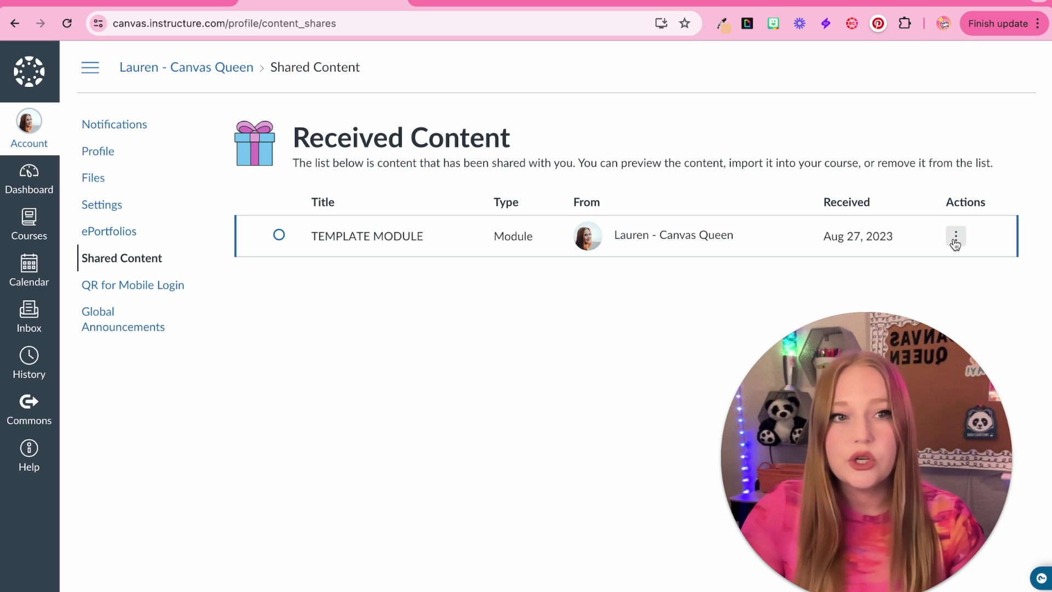
{"action": "left_click", "coordinate": [955, 241]}
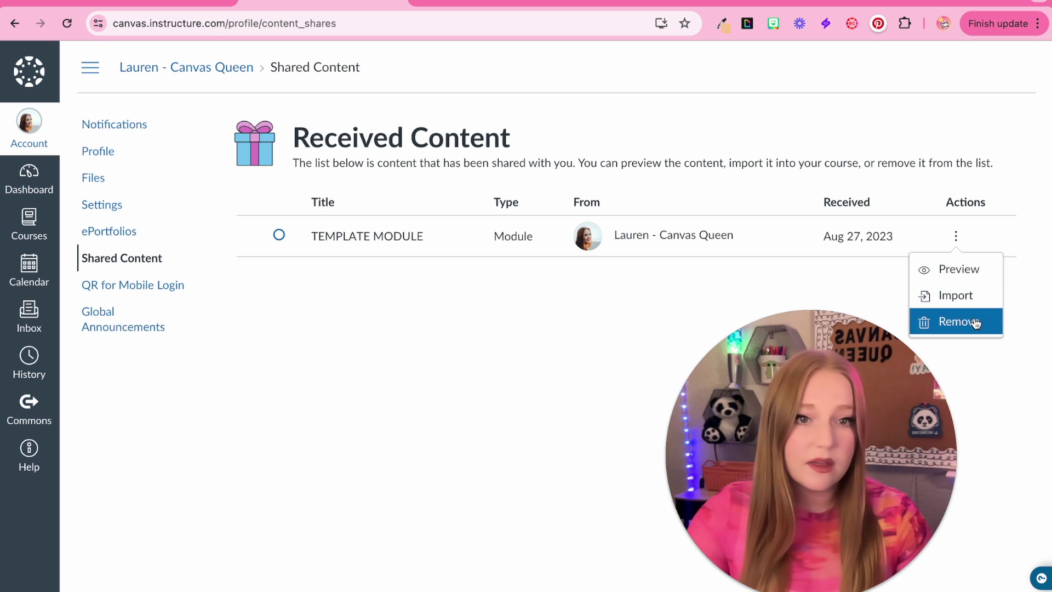
{"action": "left_click", "coordinate": [962, 269]}
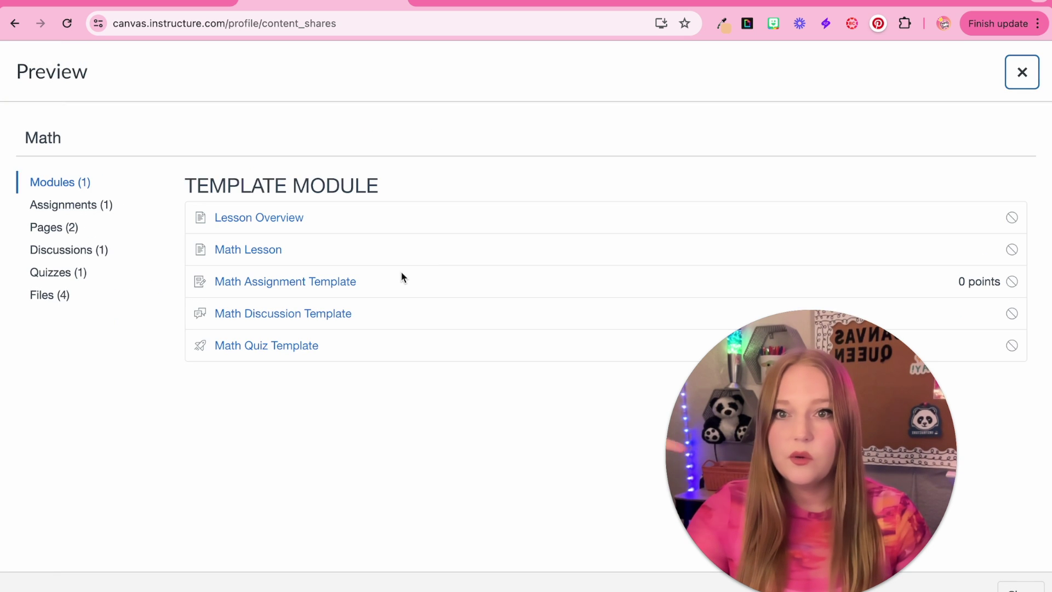
- Step through the Lesson Overview, Math Lesson and Math Discussion Template previews, then close the preview
{"action": "left_click", "coordinate": [268, 217]}
{"action": "scroll", "coordinate": [591, 192], "scroll_direction": "down", "scroll_amount": 3}
{"action": "scroll", "coordinate": [591, 192], "scroll_direction": "up", "scroll_amount": 3}
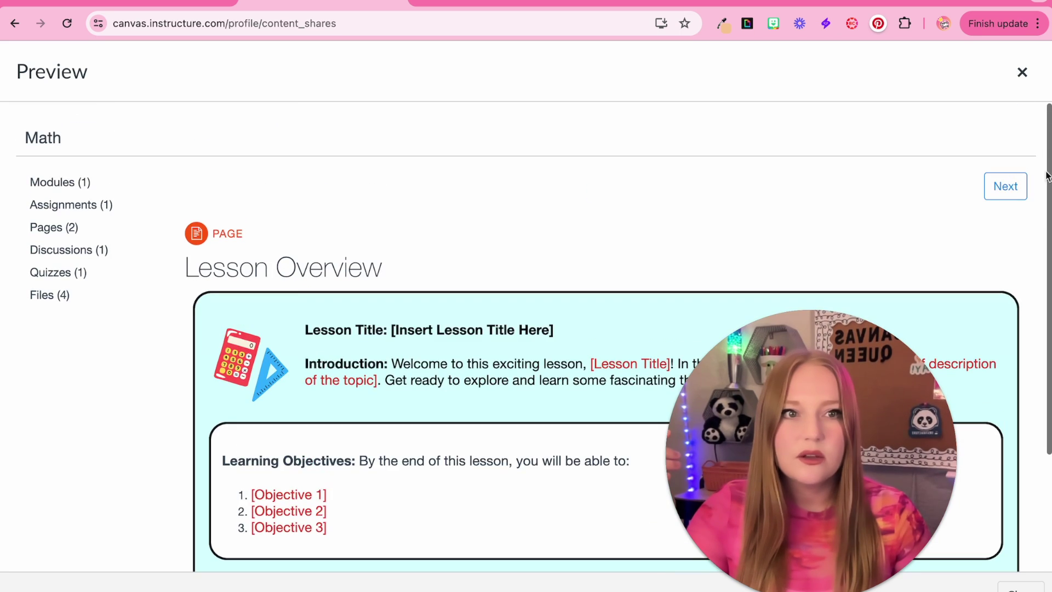
{"action": "left_click", "coordinate": [1005, 173]}
{"action": "scroll", "coordinate": [767, 290], "scroll_direction": "down", "scroll_amount": 10}
{"action": "scroll", "coordinate": [760, 291], "scroll_direction": "up", "scroll_amount": 10}
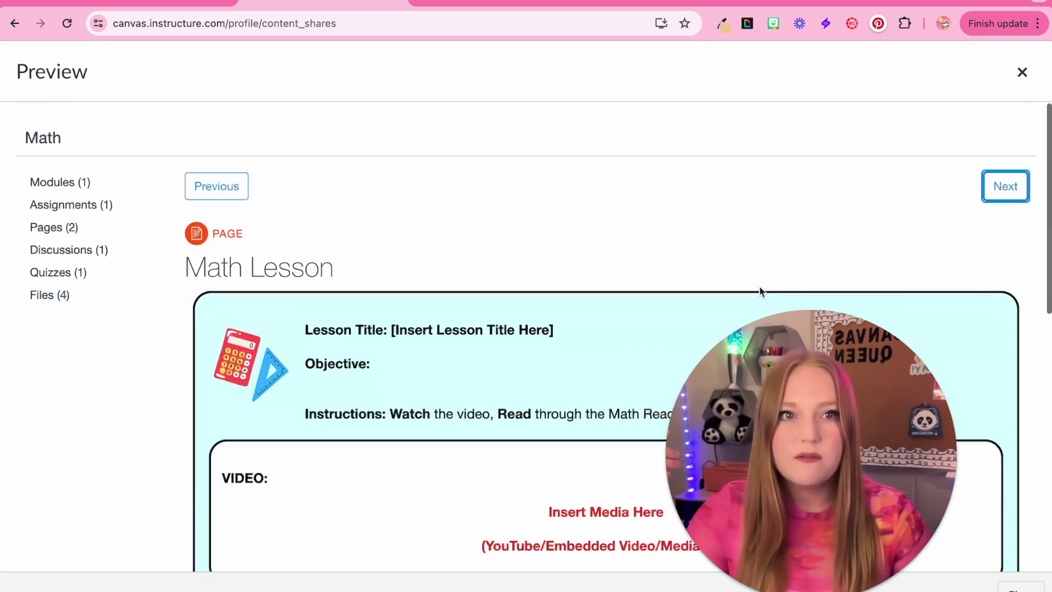
{"action": "left_click", "coordinate": [1006, 187]}
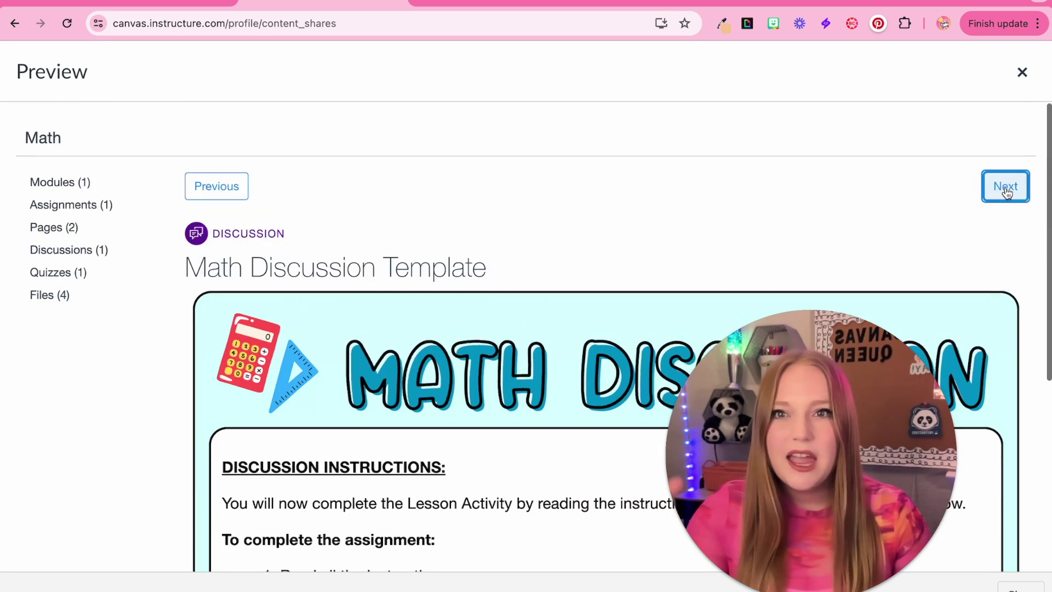
{"action": "left_click", "coordinate": [1022, 74]}
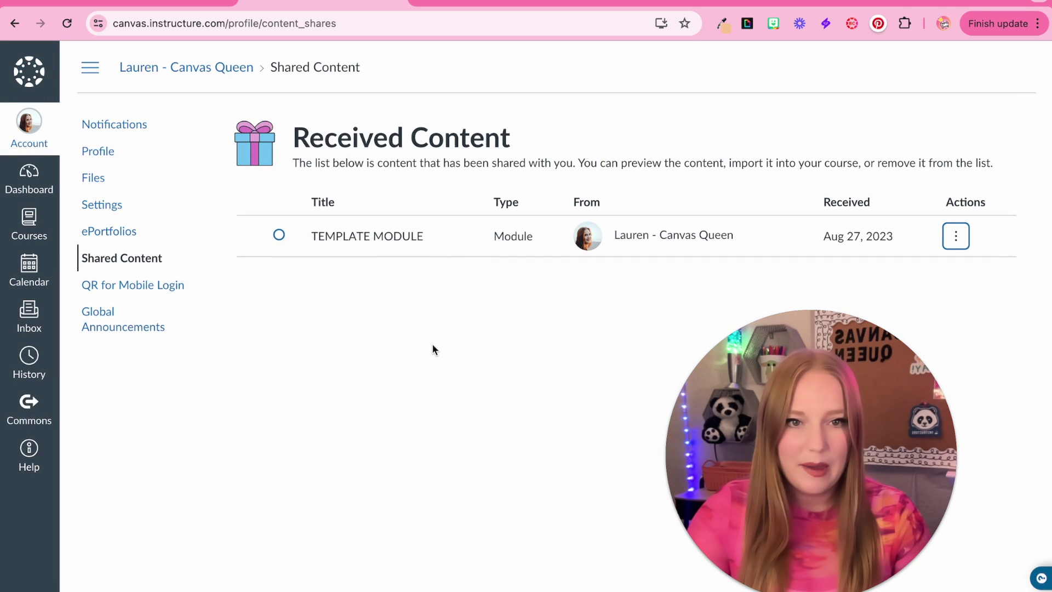
{"action": "left_click", "coordinate": [959, 241]}
{"action": "left_click", "coordinate": [944, 299]}
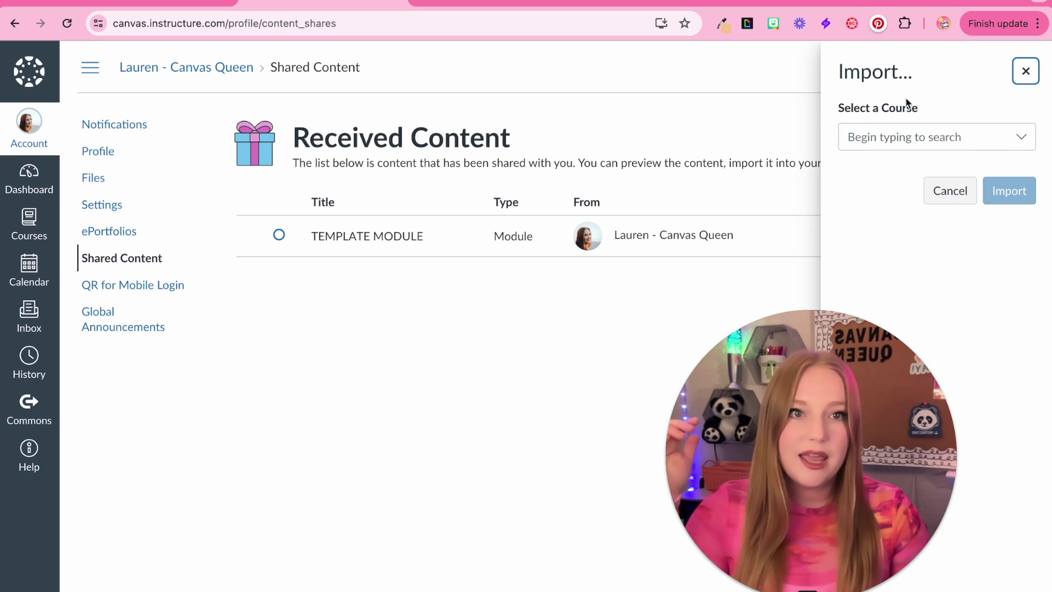
{"action": "left_click", "coordinate": [917, 136]}
{"action": "scroll", "coordinate": [970, 228], "scroll_direction": "down", "scroll_amount": 10}
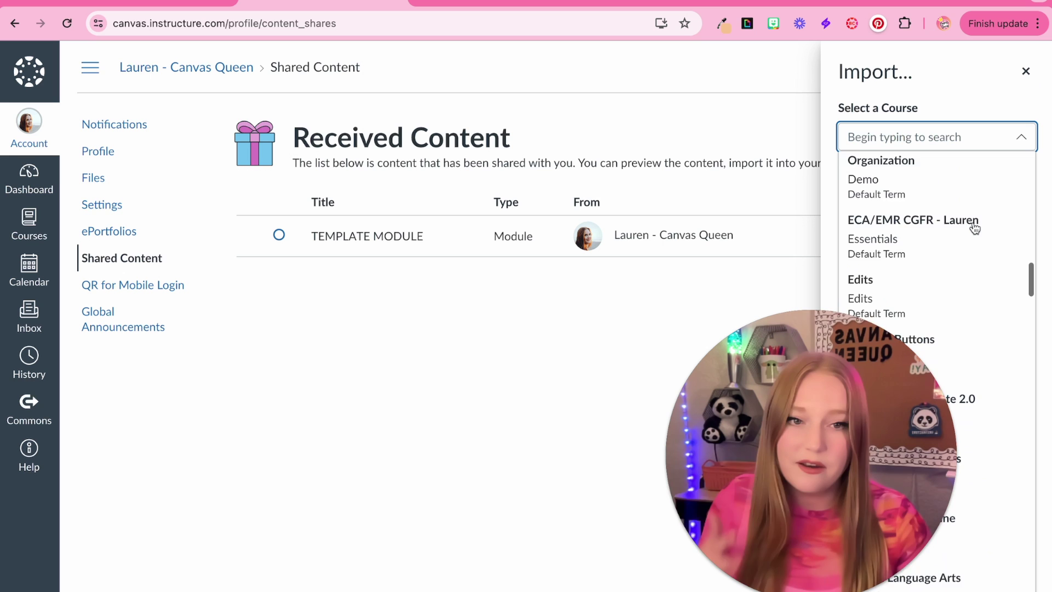
{"action": "left_click", "coordinate": [940, 137]}
{"action": "type", "text": "scie"}
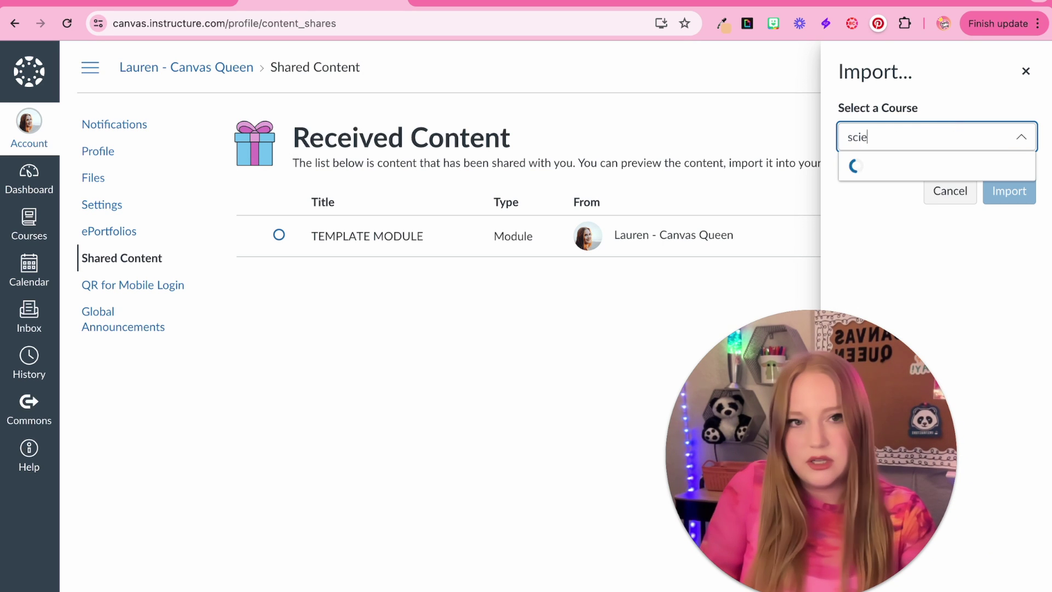
{"action": "type", "text": "nce"}
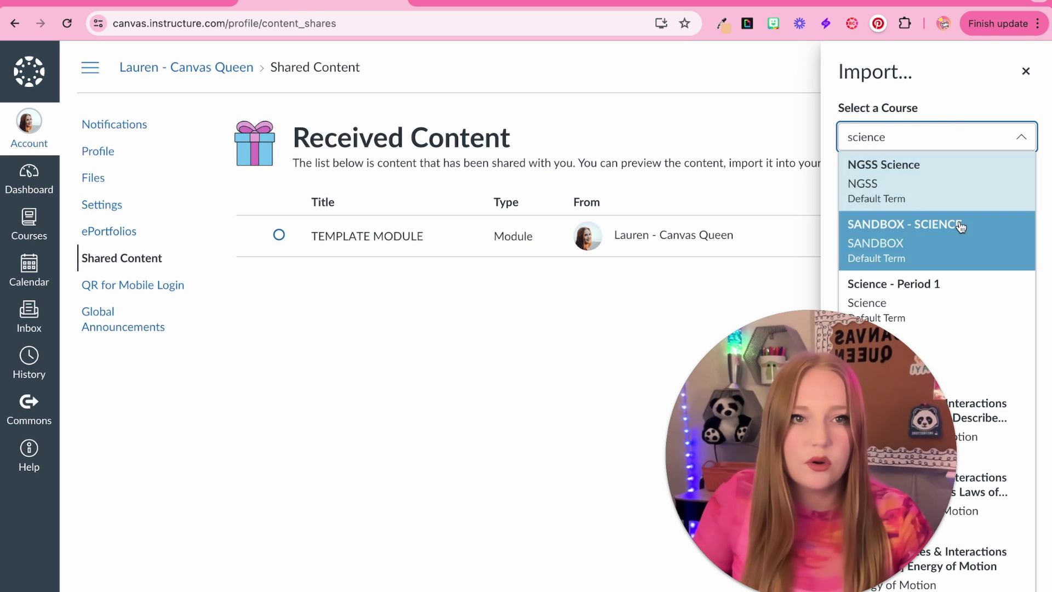
{"action": "left_click", "coordinate": [947, 197]}
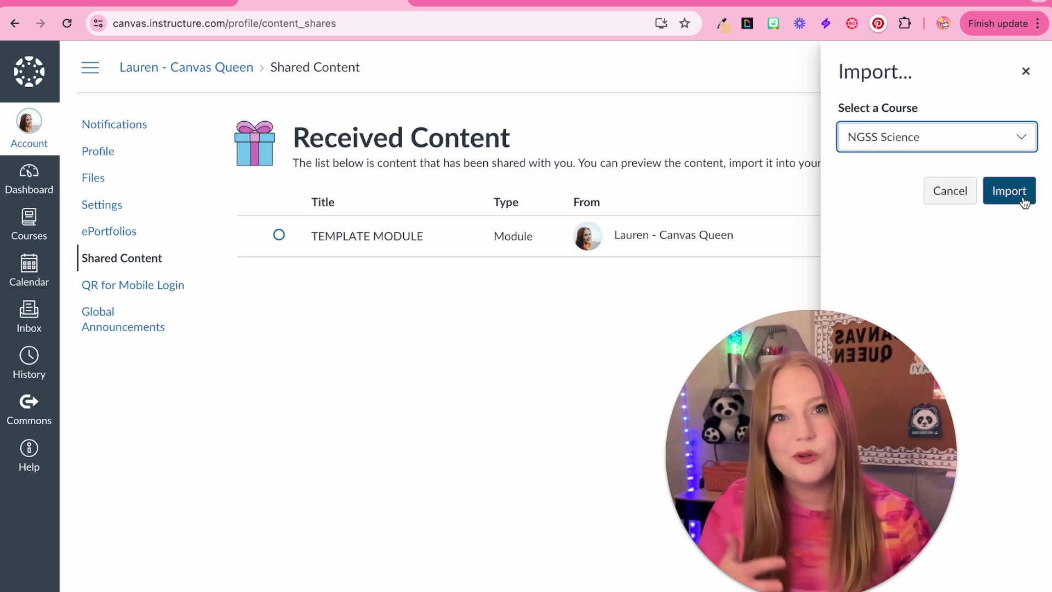
{"action": "left_click", "coordinate": [1021, 77]}
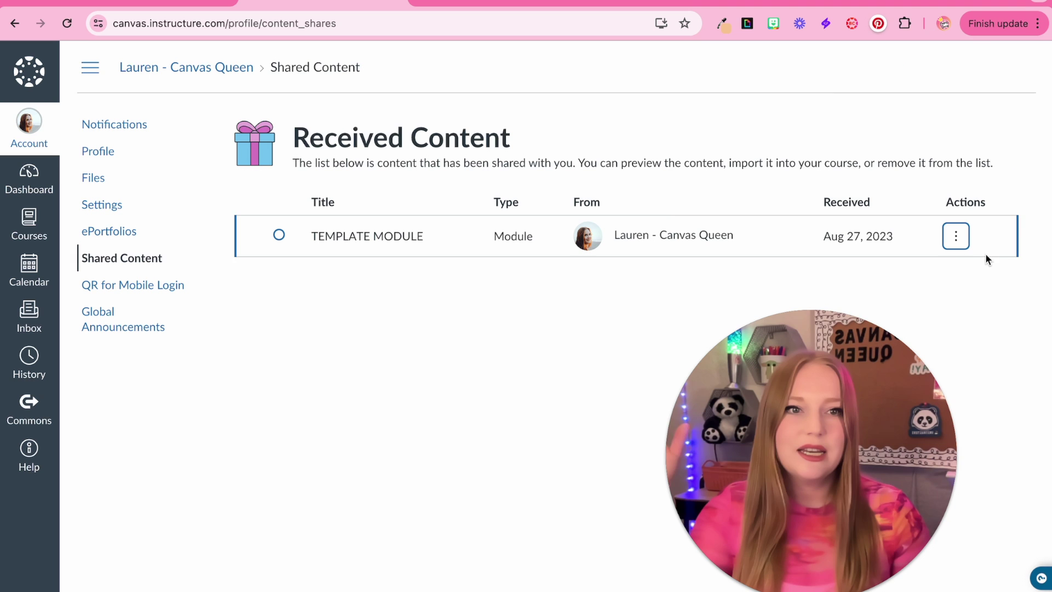
{"action": "left_click", "coordinate": [960, 244]}
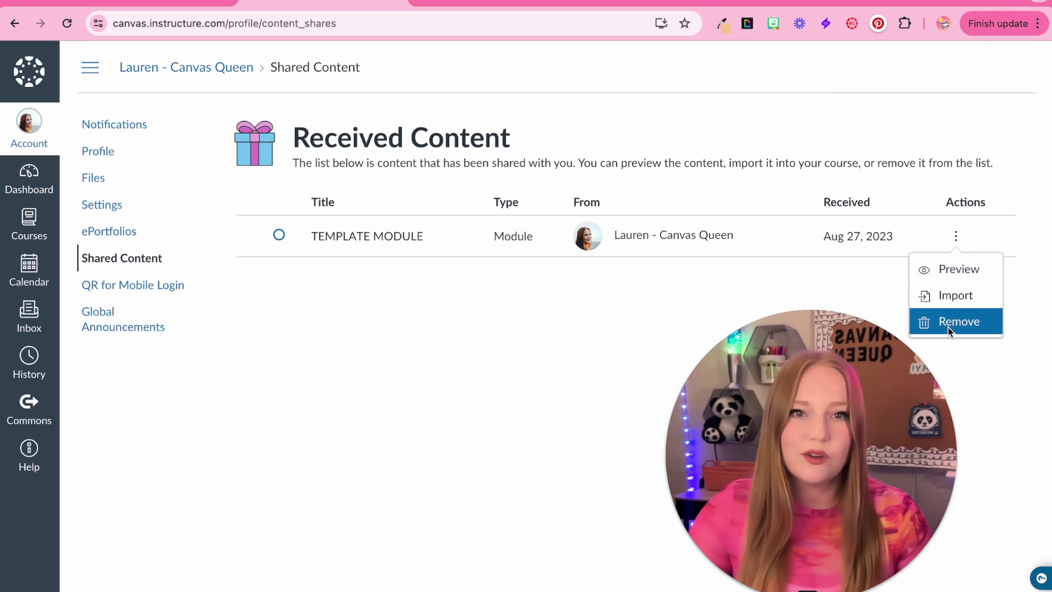
{"action": "key", "text": "Escape"}
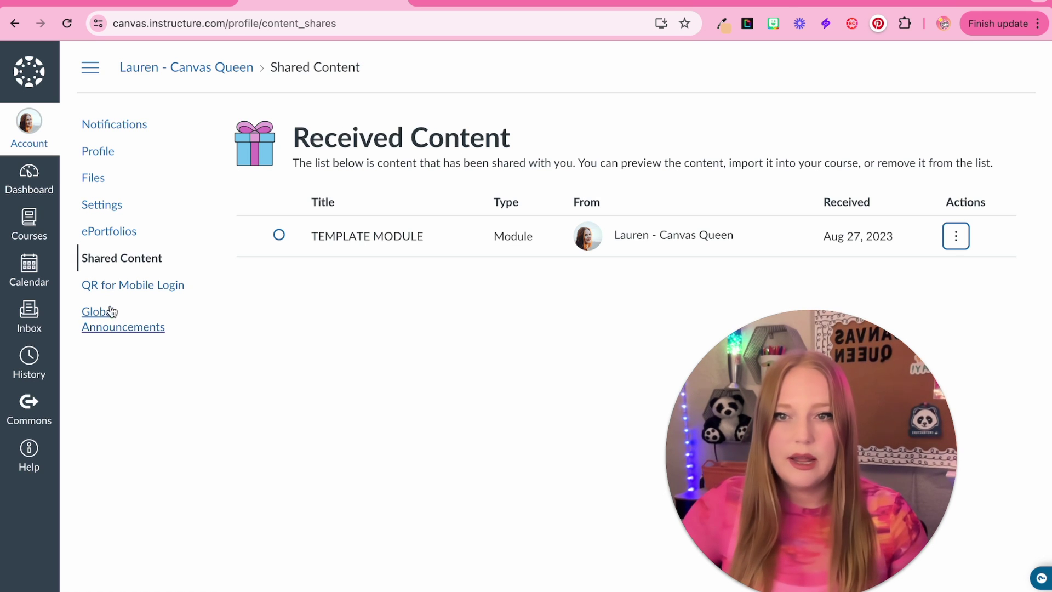
- Display the QR code for mobile login, confirming with Proceed
{"action": "left_click", "coordinate": [110, 285]}
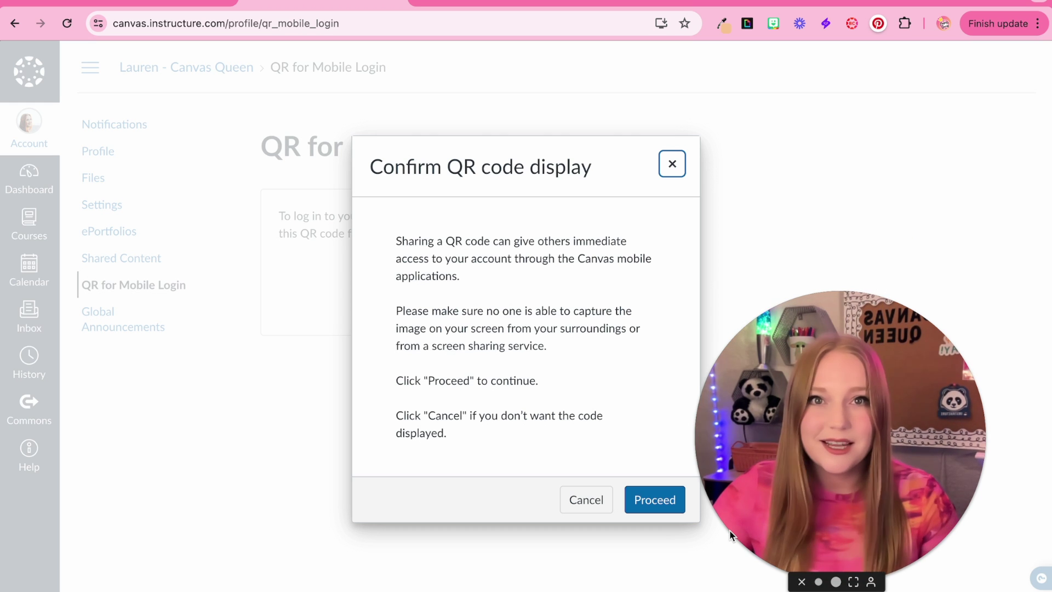
{"action": "left_click", "coordinate": [665, 502]}
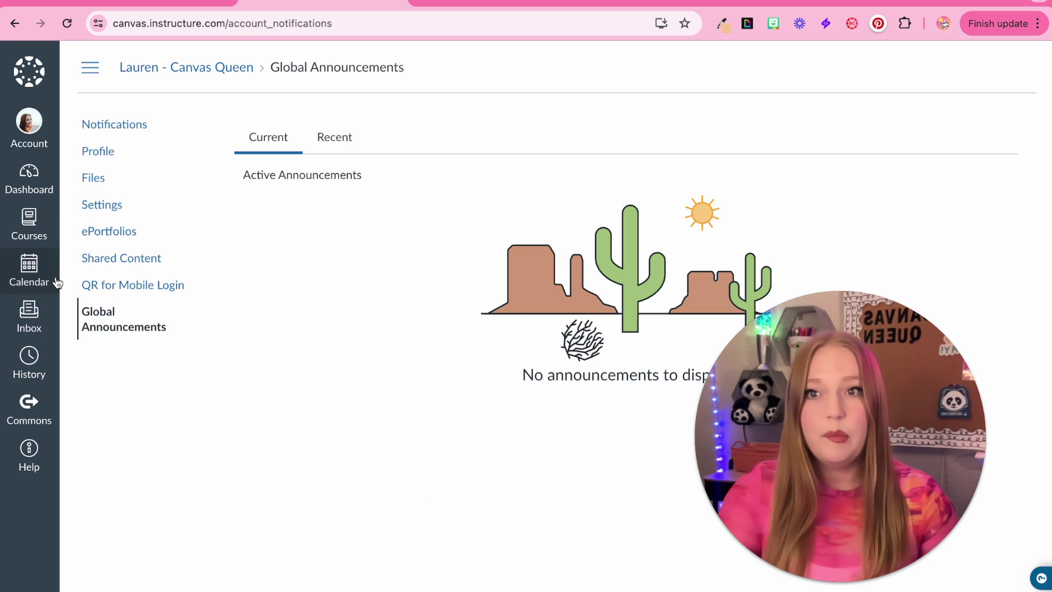
- Check the Global Announcements Recent tab from the Account tray, then return to the Dashboard
{"action": "left_click", "coordinate": [40, 181]}
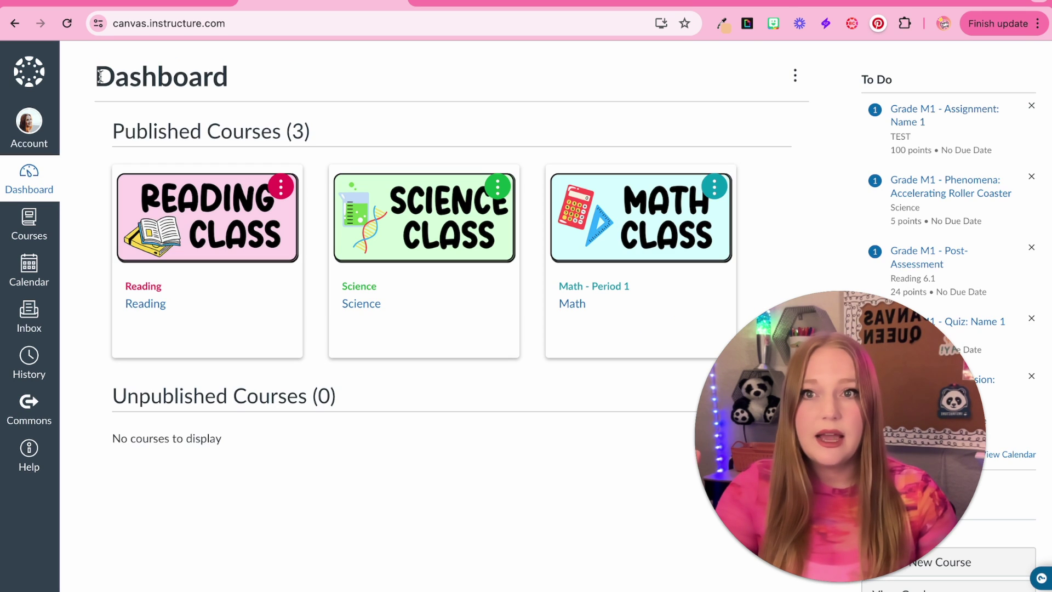
{"action": "left_click_drag", "start_coordinate": [111, 132], "coordinate": [769, 160]}
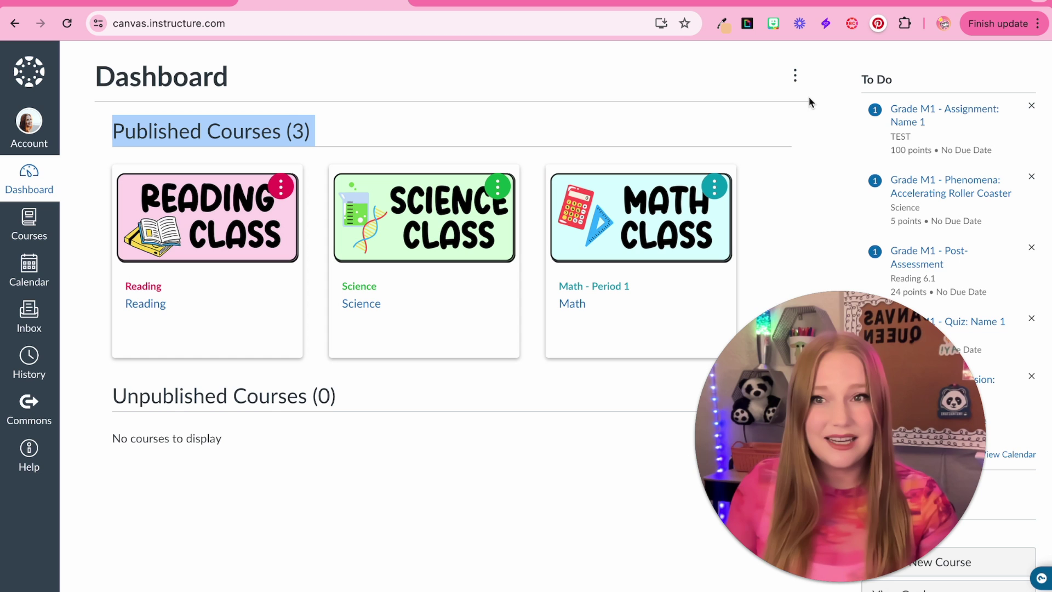
{"action": "left_click", "coordinate": [30, 130]}
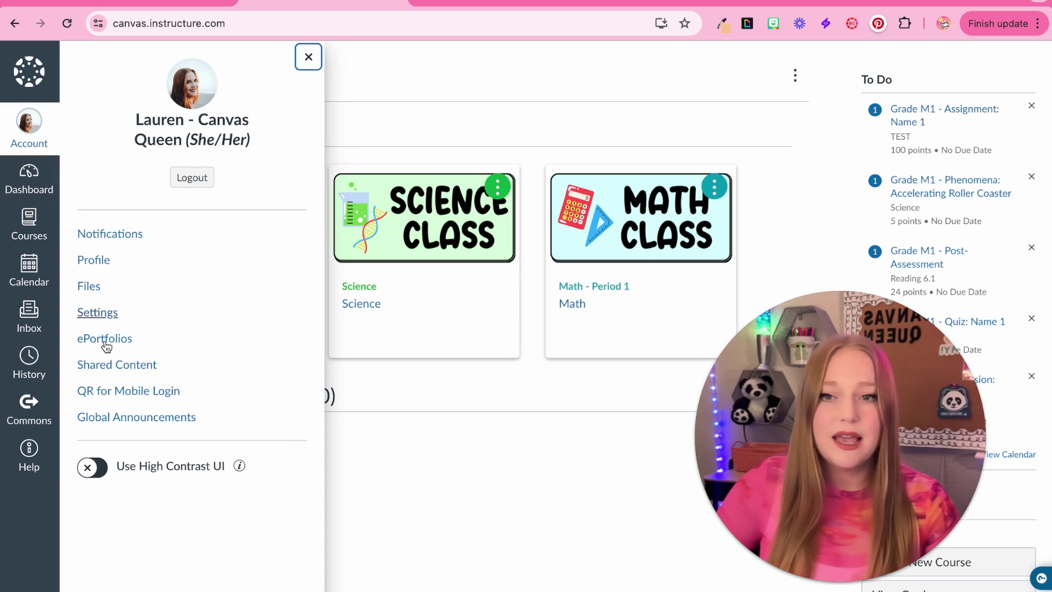
{"action": "left_click", "coordinate": [107, 421]}
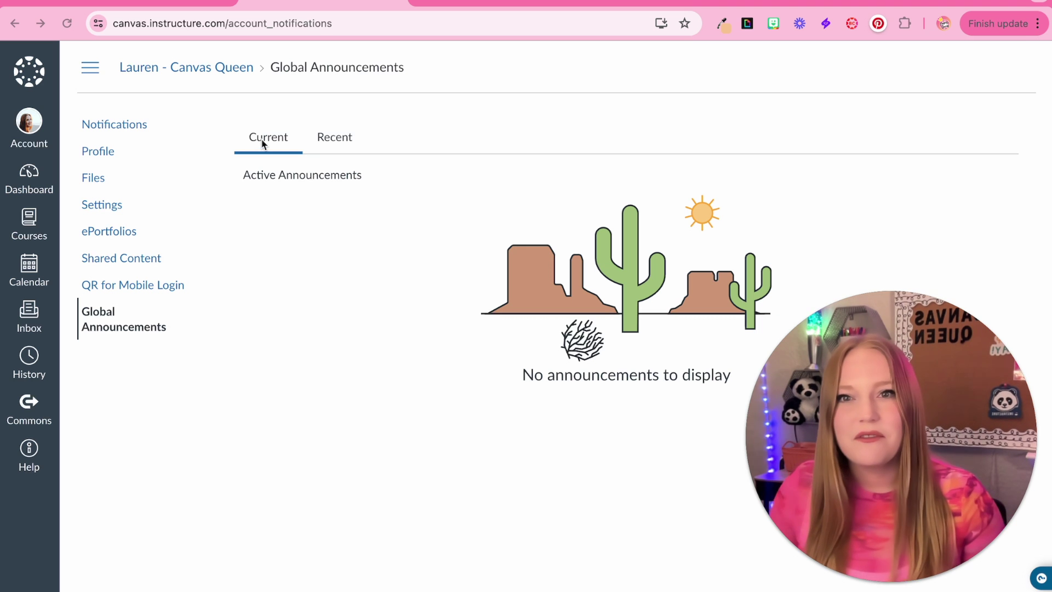
{"action": "left_click", "coordinate": [336, 138]}
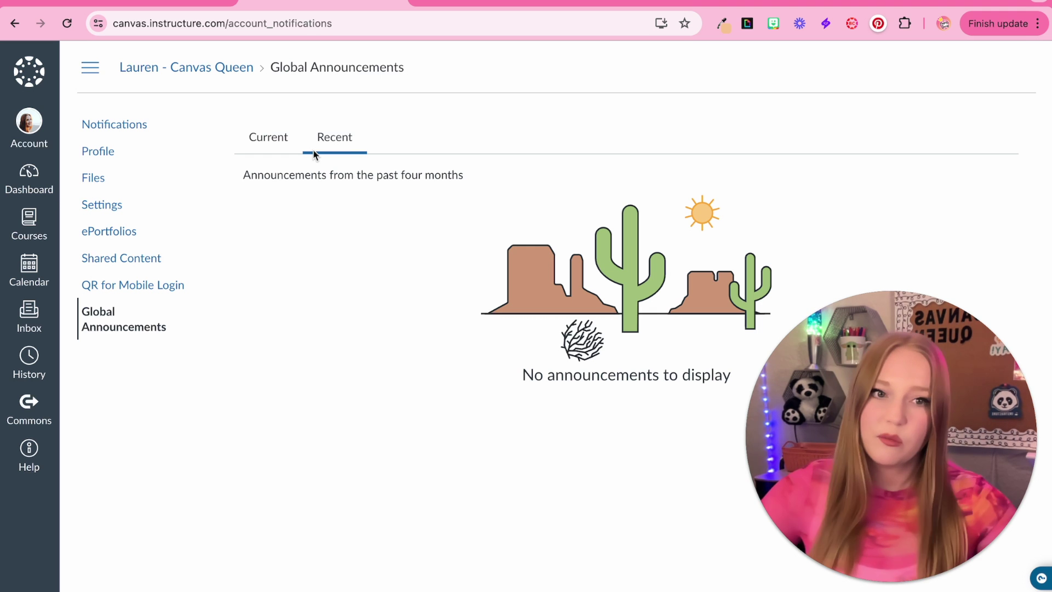
{"action": "left_click", "coordinate": [24, 197]}
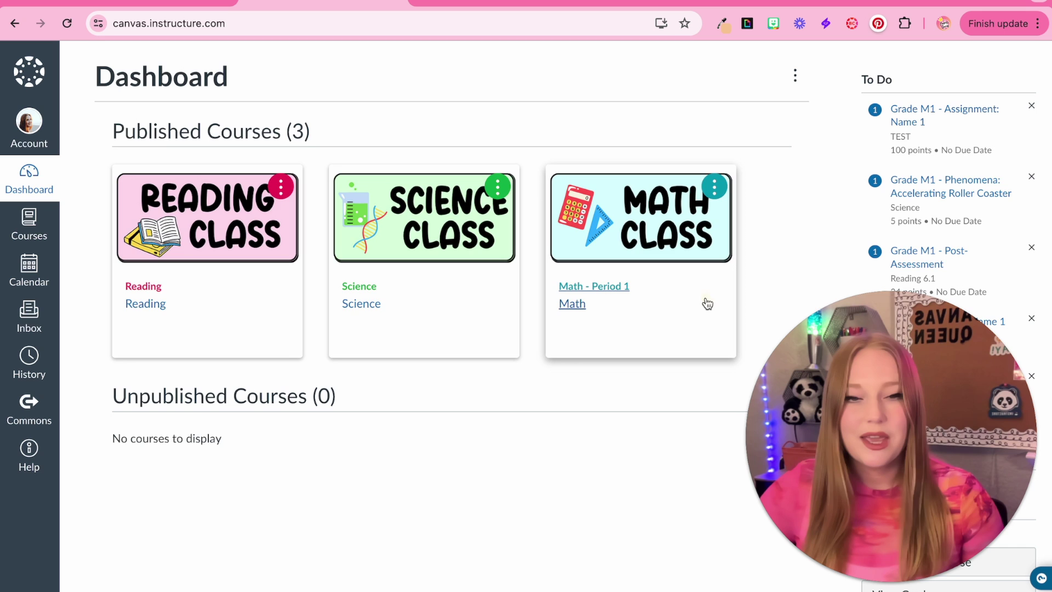
- Move the Math card to the first slot and shorten its nickname to Math
{"action": "left_click_drag", "start_coordinate": [704, 303], "coordinate": [242, 302]}
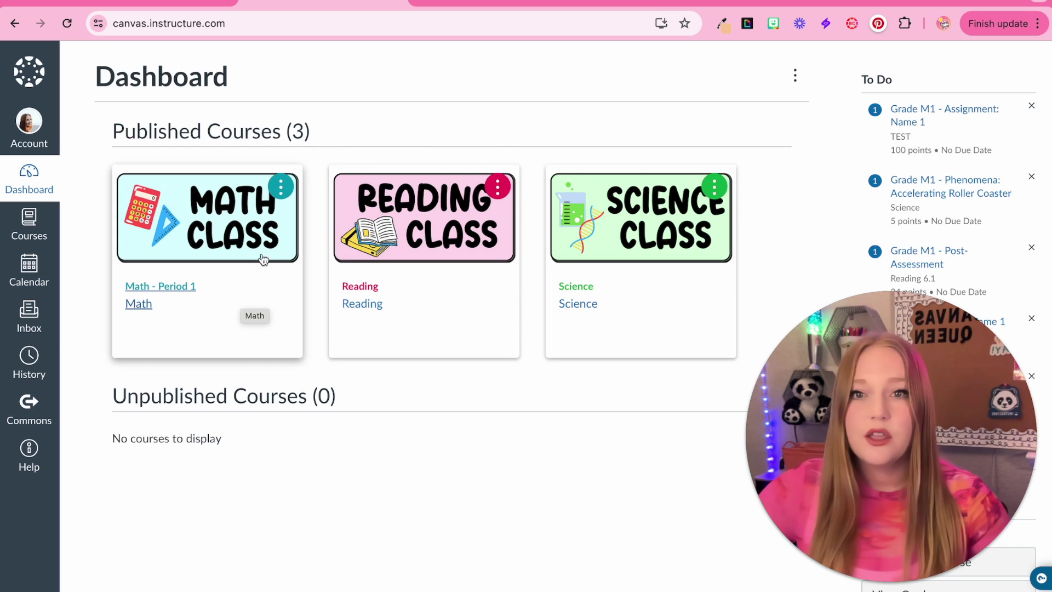
{"action": "left_click", "coordinate": [282, 190]}
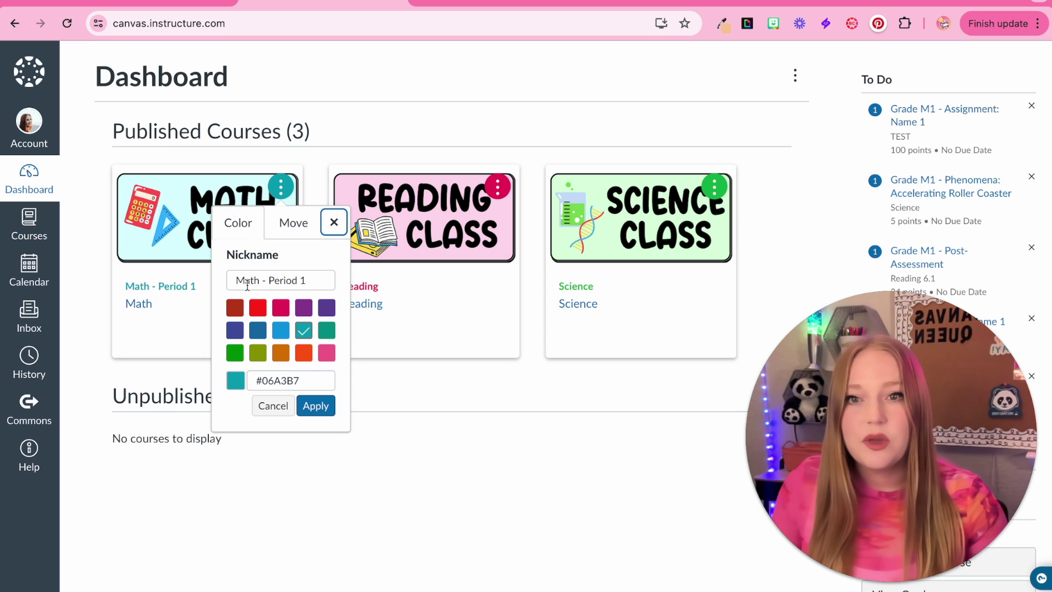
{"action": "left_click_drag", "start_coordinate": [229, 283], "coordinate": [260, 281]}
{"action": "left_click", "coordinate": [322, 281]}
{"action": "key", "text": "BackSpace"}
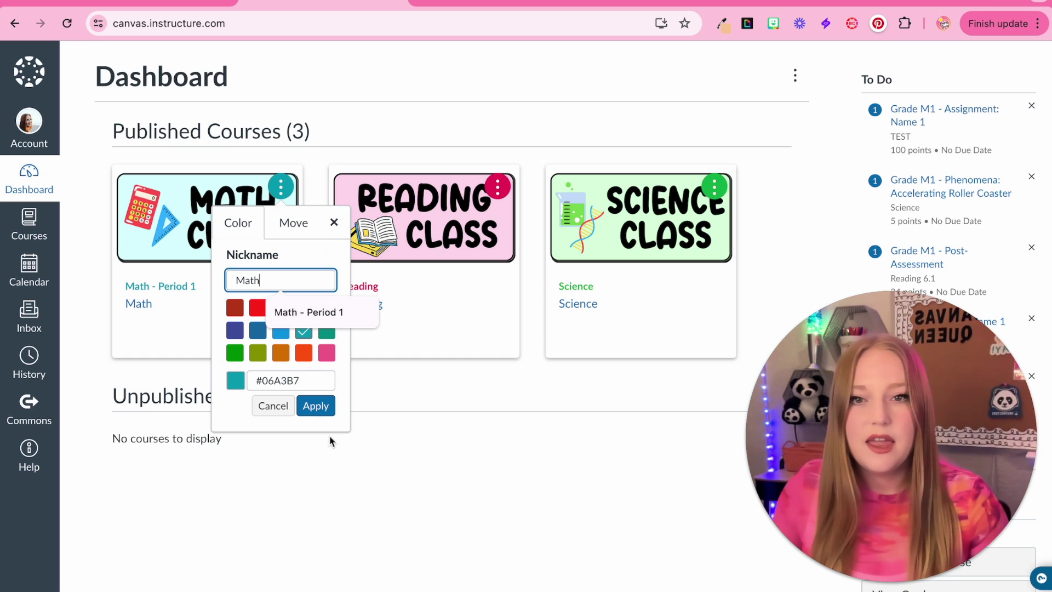
- Give the Math card a light cyan colour by pasting a hex code copied from a palette
{"action": "left_click", "coordinate": [303, 353]}
{"action": "double_click", "coordinate": [298, 379]}
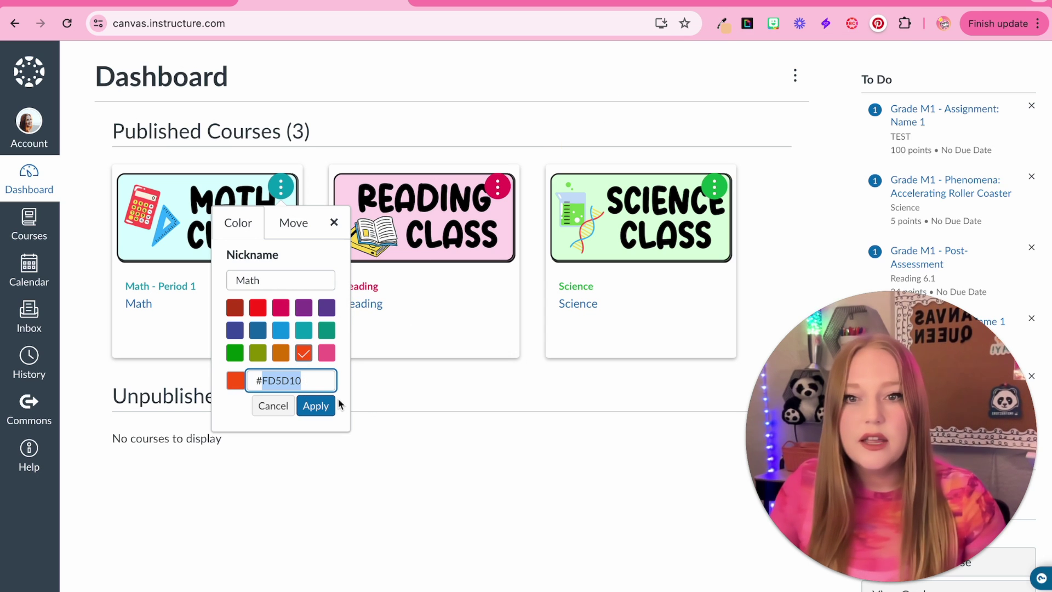
{"action": "left_click", "coordinate": [724, 25]}
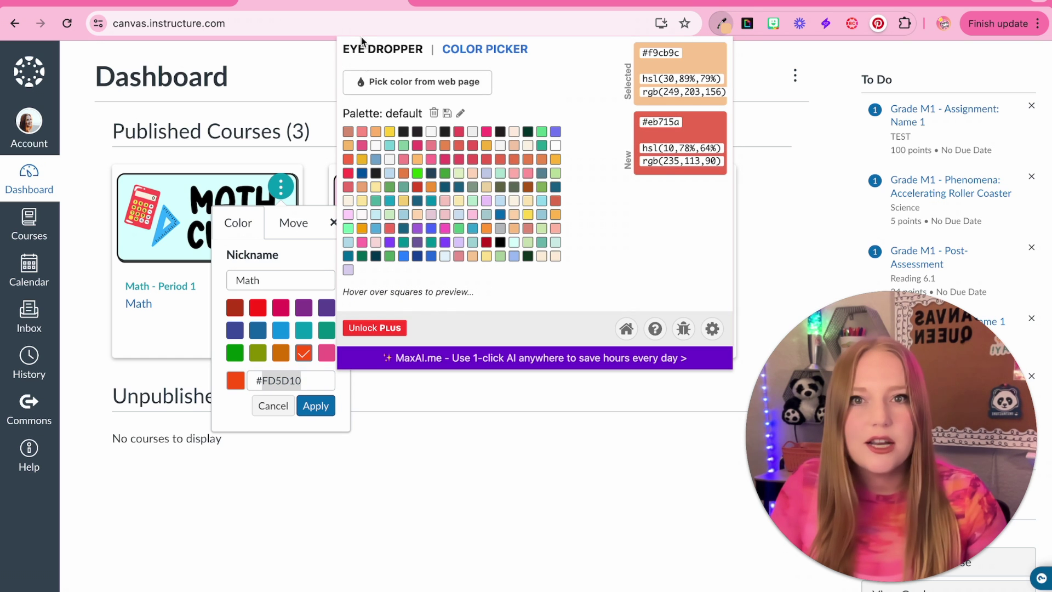
{"action": "left_click", "coordinate": [513, 242]}
{"action": "double_click", "coordinate": [675, 54]}
{"action": "key", "text": "ctrl+c"}
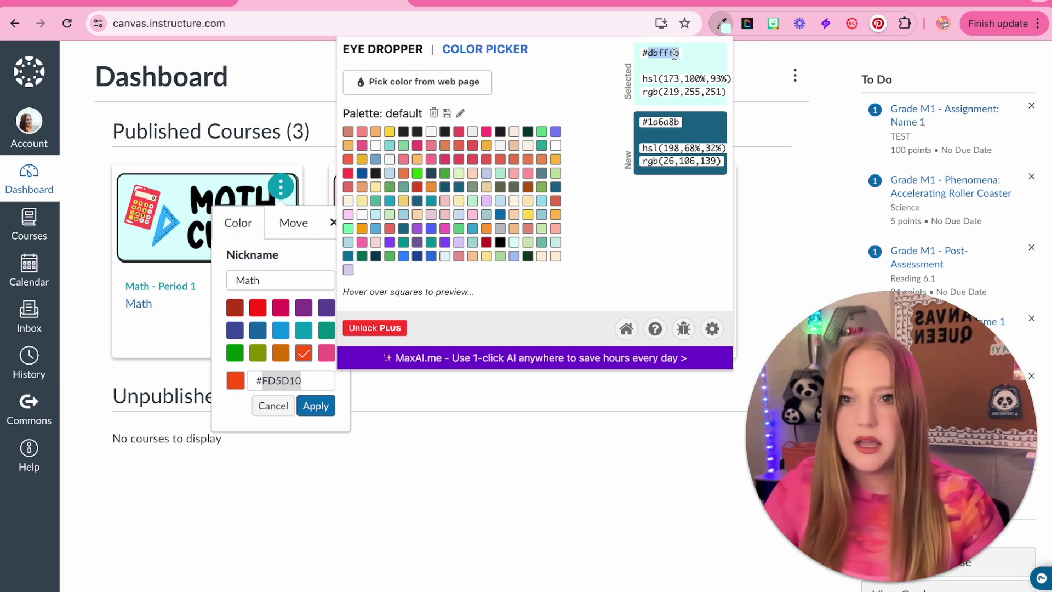
{"action": "left_click", "coordinate": [294, 280]}
{"action": "triple_click", "coordinate": [280, 380]}
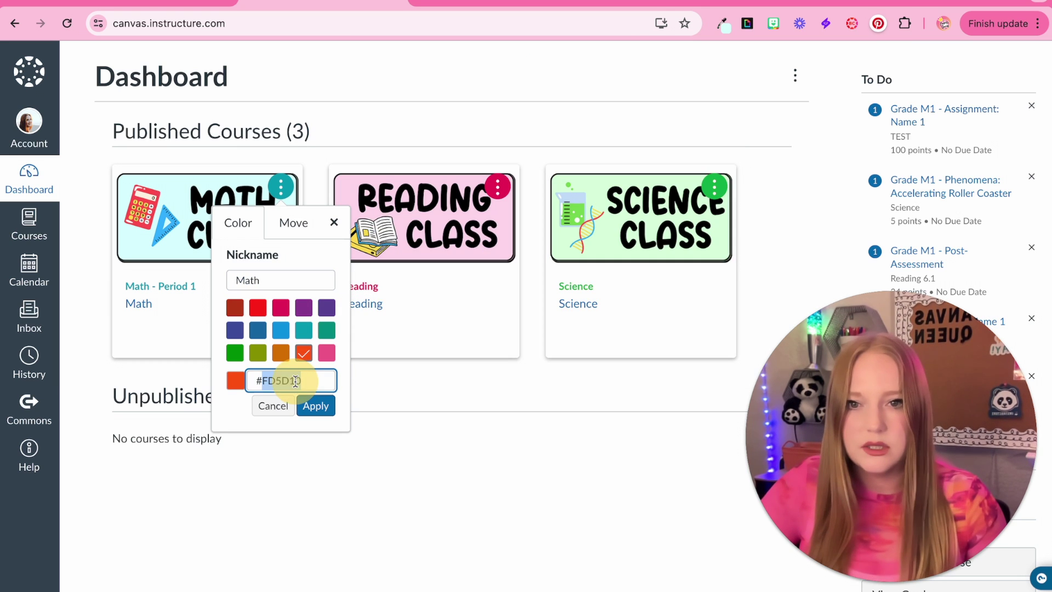
{"action": "key", "text": "ctrl+v"}
{"action": "left_click", "coordinate": [308, 400]}
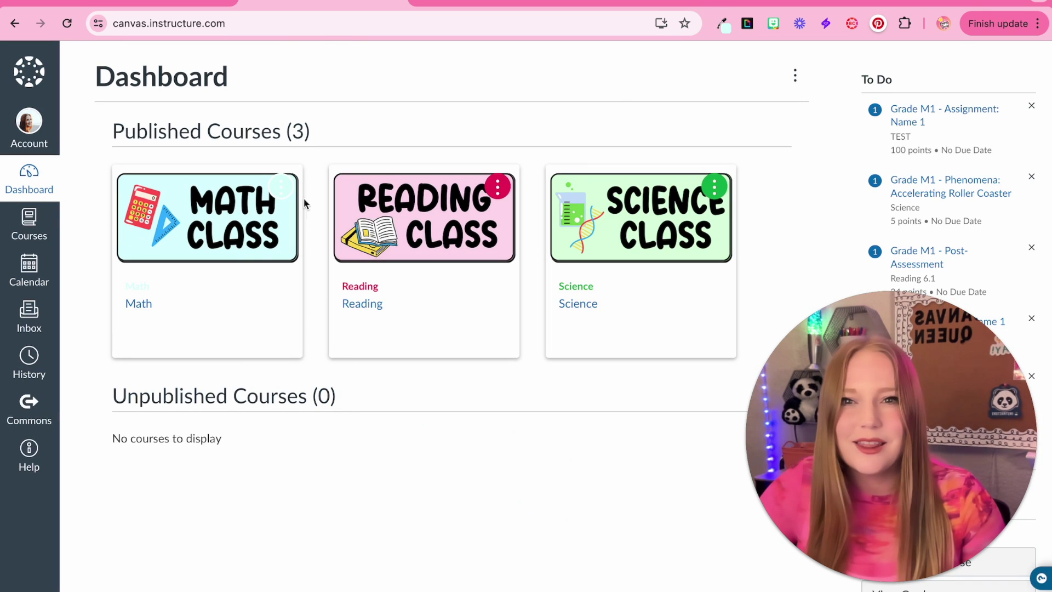
- Change the Math card colour to blue #0B9BE3 and apply it
{"action": "left_click", "coordinate": [281, 187]}
{"action": "left_click", "coordinate": [280, 330]}
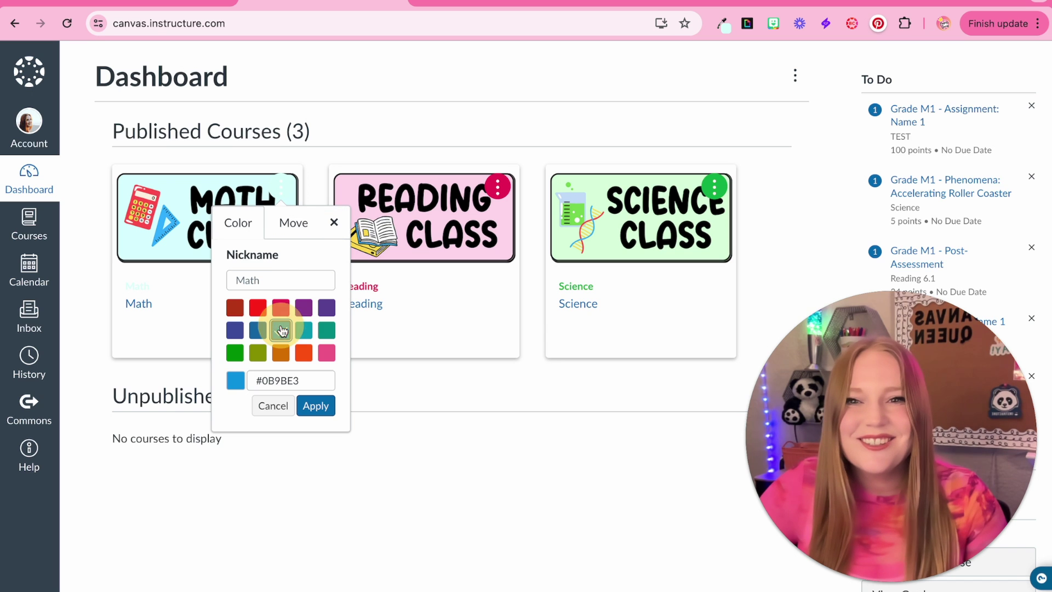
{"action": "left_click", "coordinate": [316, 405]}
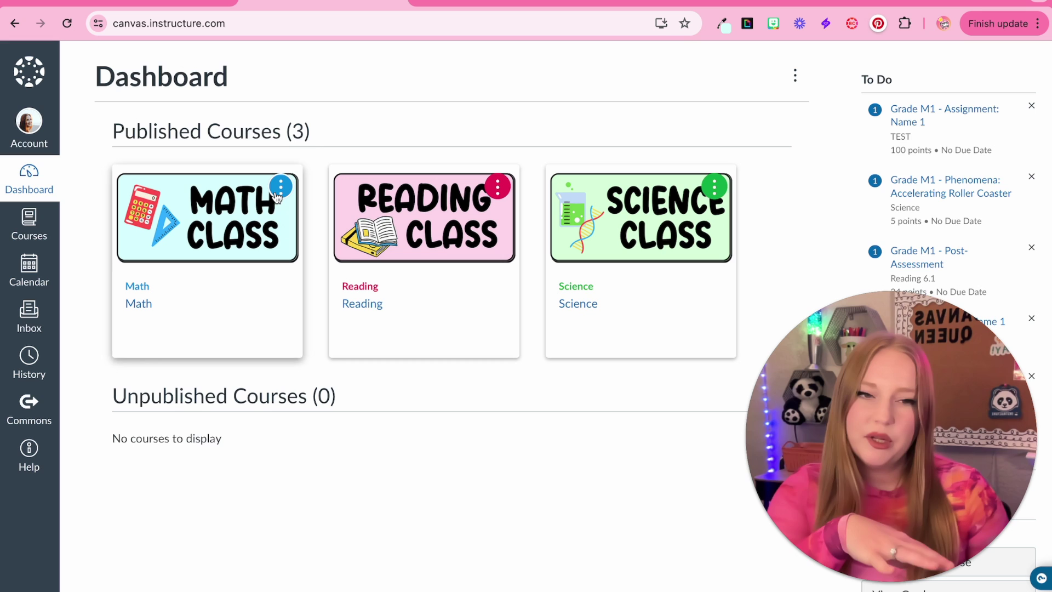
- Turn the dashboard's course card colour overlays on and then off again
{"action": "left_click", "coordinate": [795, 73]}
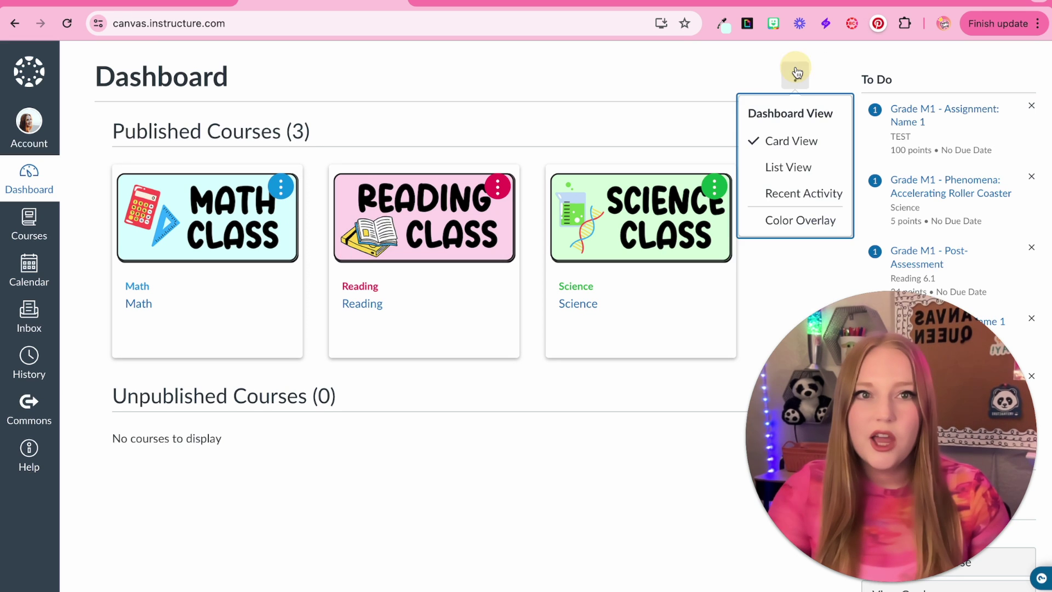
{"action": "left_click", "coordinate": [774, 236]}
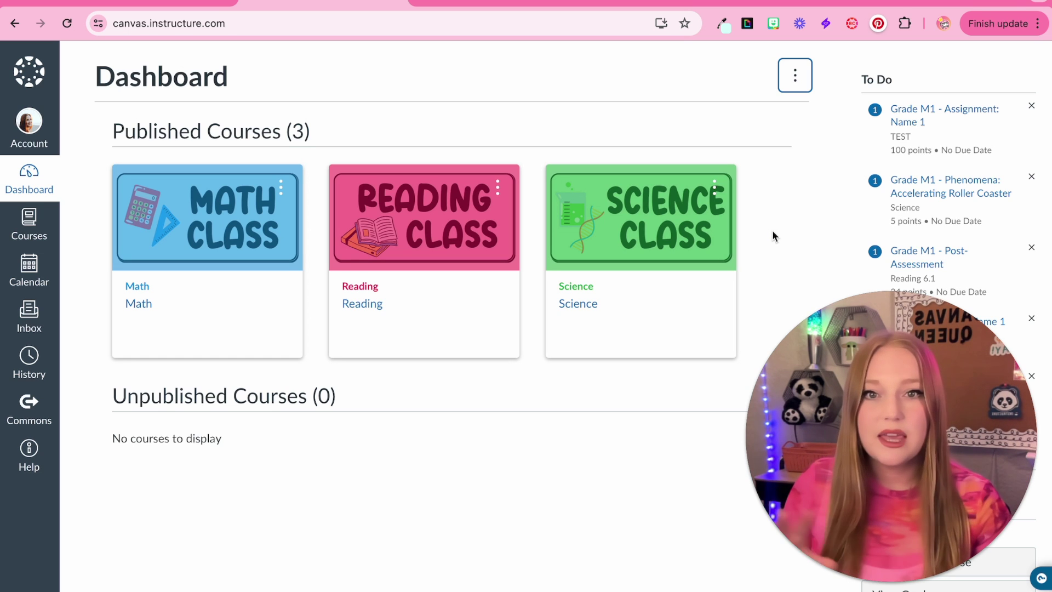
{"action": "left_click", "coordinate": [795, 75]}
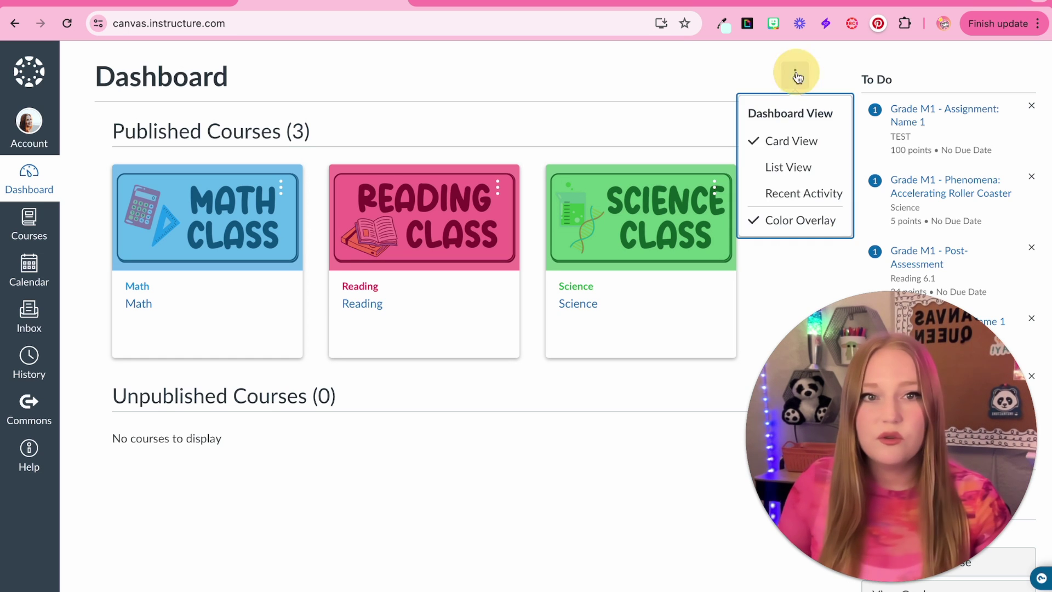
{"action": "left_click", "coordinate": [789, 221]}
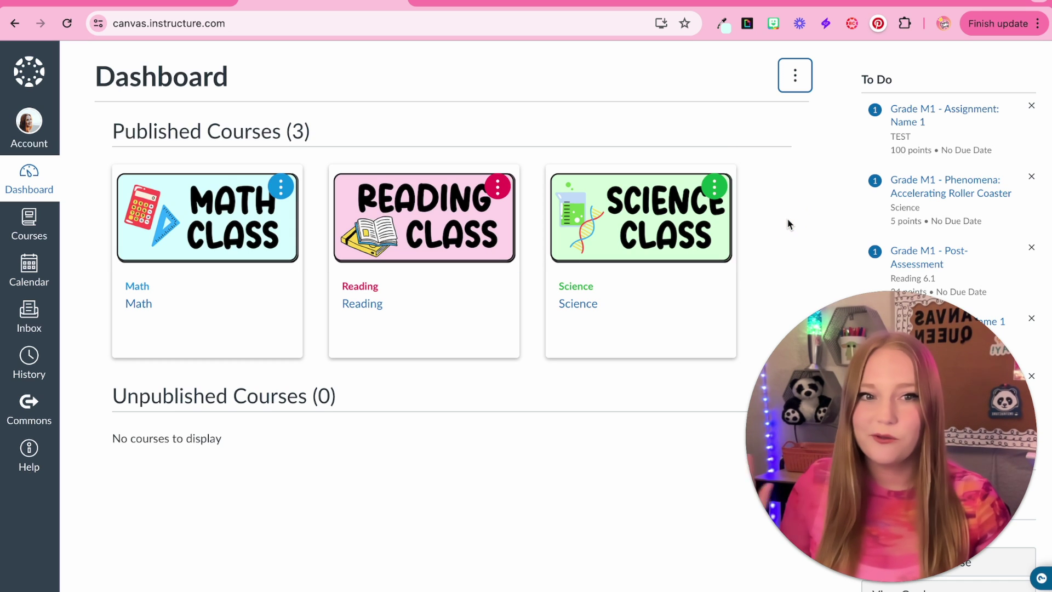
- Show the Math card's Move options after checking its hex colour value
{"action": "left_click", "coordinate": [280, 187]}
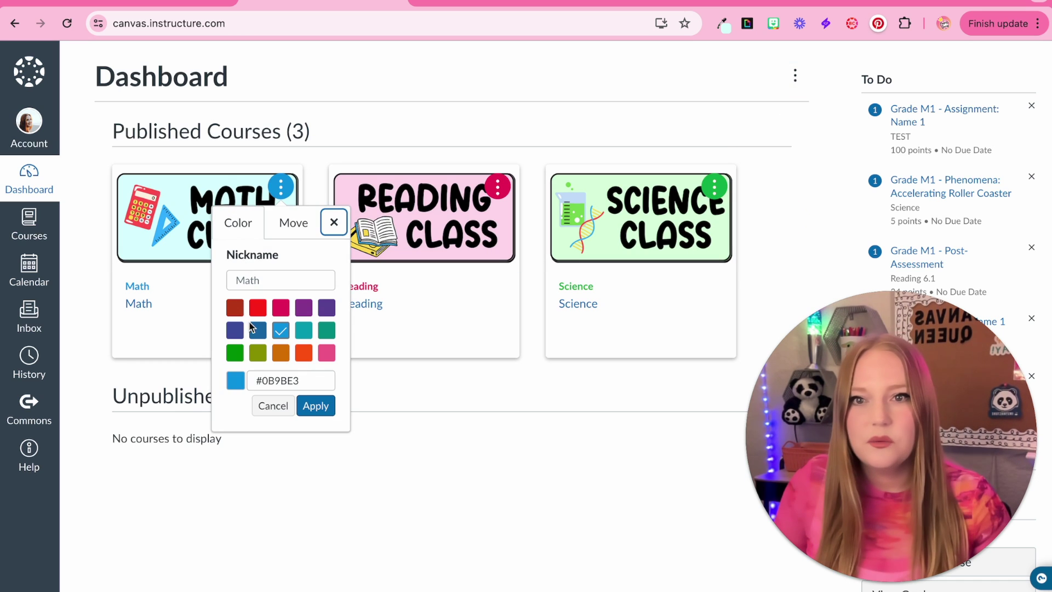
{"action": "left_click_drag", "start_coordinate": [254, 385], "coordinate": [340, 383]}
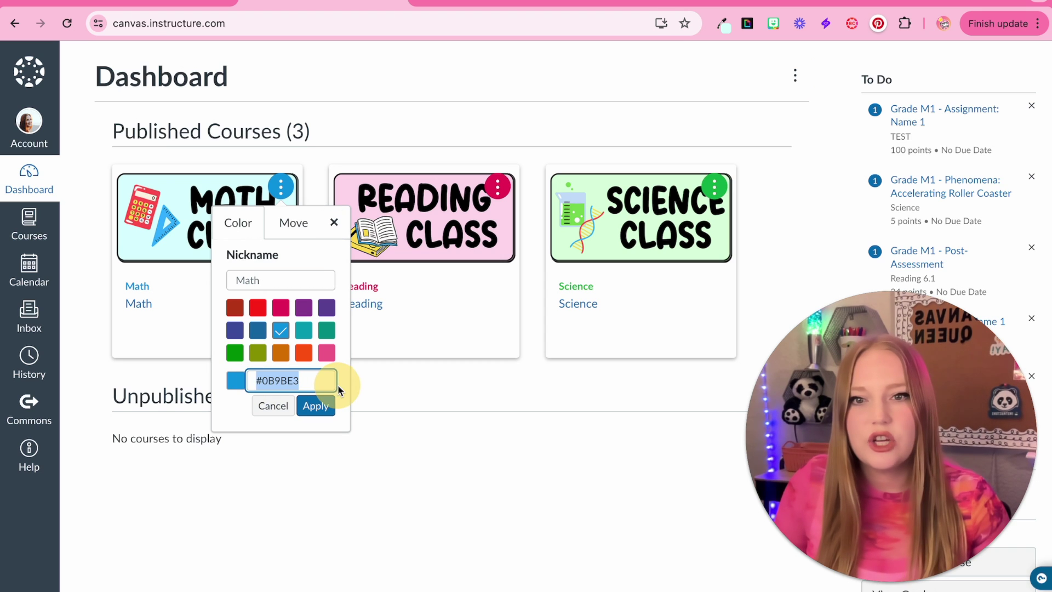
{"action": "left_click", "coordinate": [298, 234]}
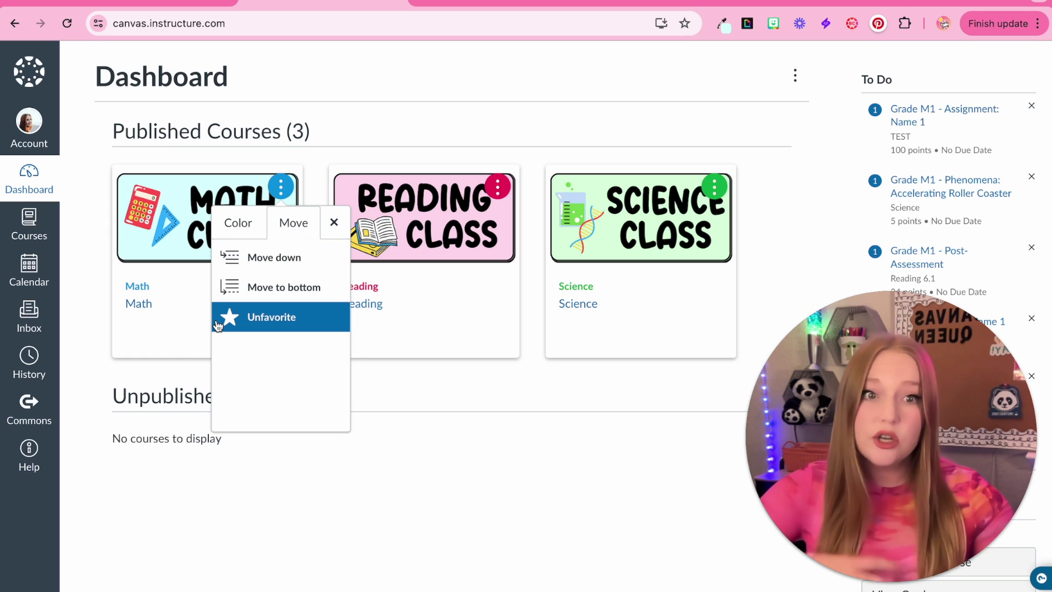
- Unfavorite the Math course and confirm with Submit in the Unfavorite Math dialog
{"action": "left_click", "coordinate": [244, 319]}
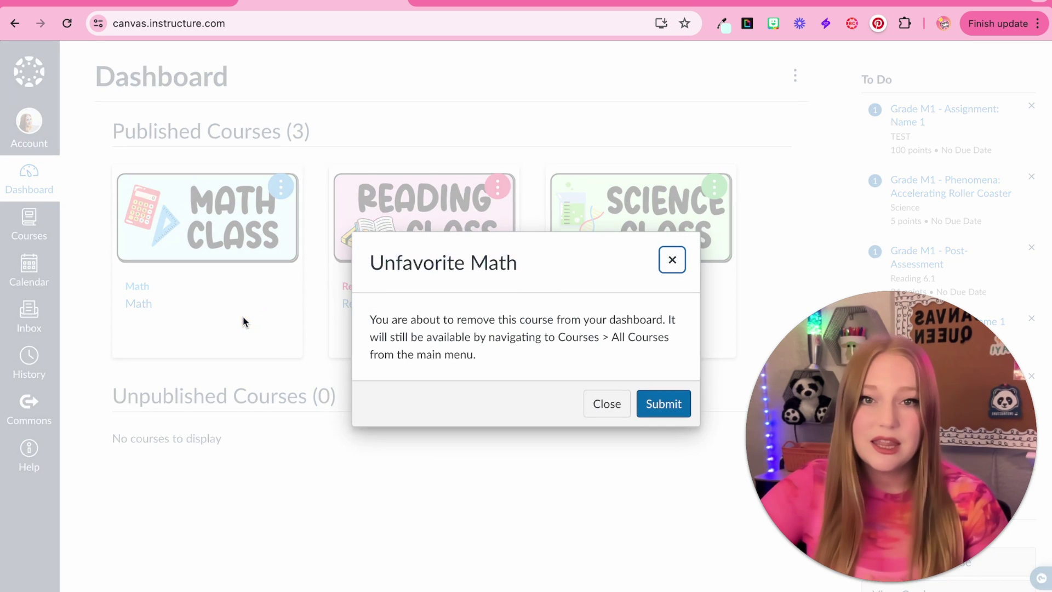
{"action": "left_click", "coordinate": [661, 405]}
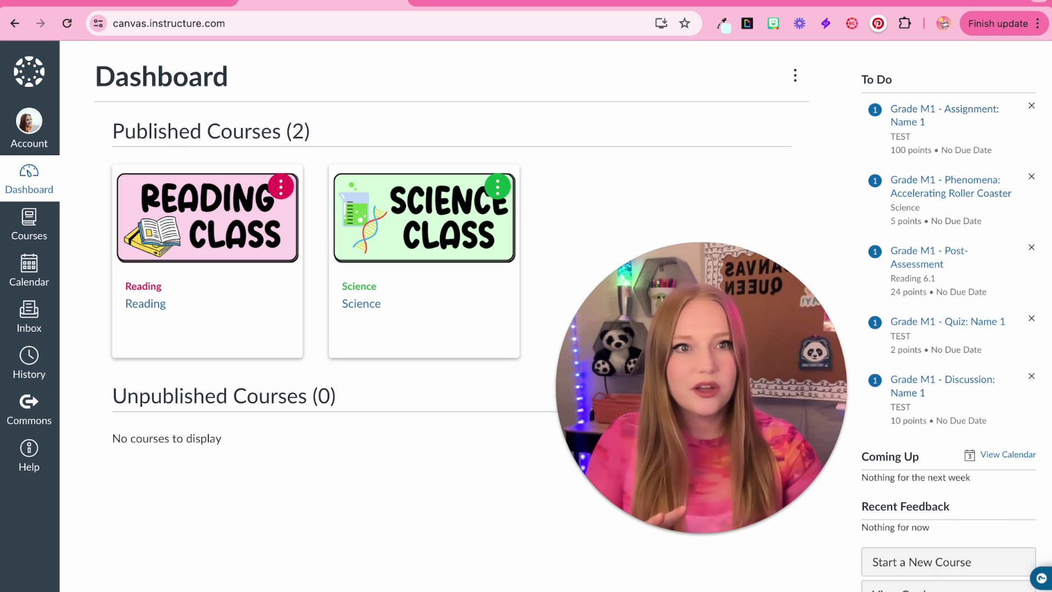
{"action": "scroll", "coordinate": [956, 189], "scroll_direction": "down", "scroll_amount": 1}
{"action": "scroll", "coordinate": [956, 189], "scroll_direction": "up", "scroll_amount": 1}
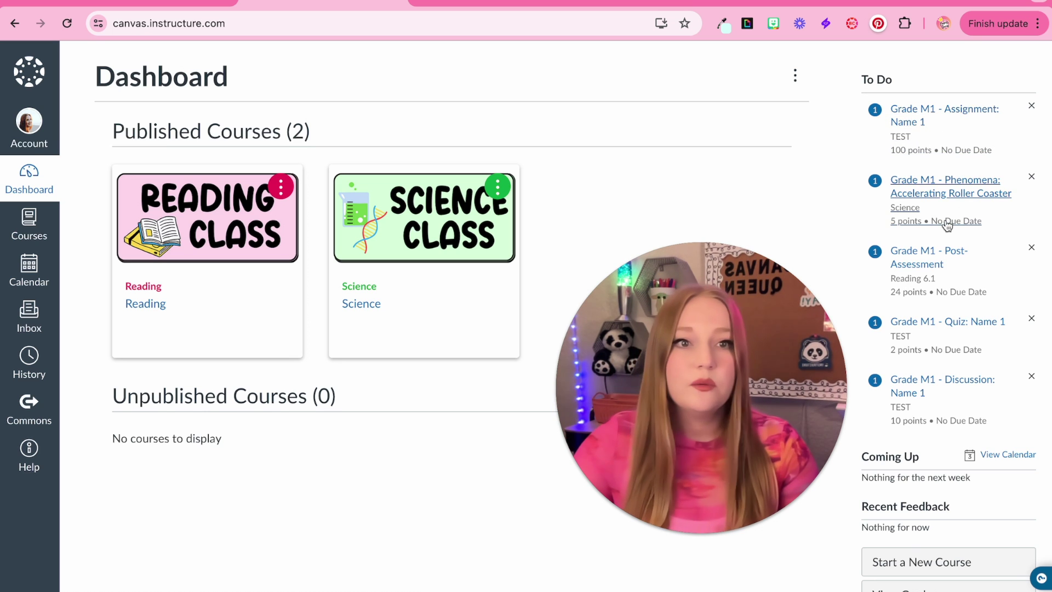
{"action": "scroll", "coordinate": [877, 120], "scroll_direction": "up", "scroll_amount": 5}
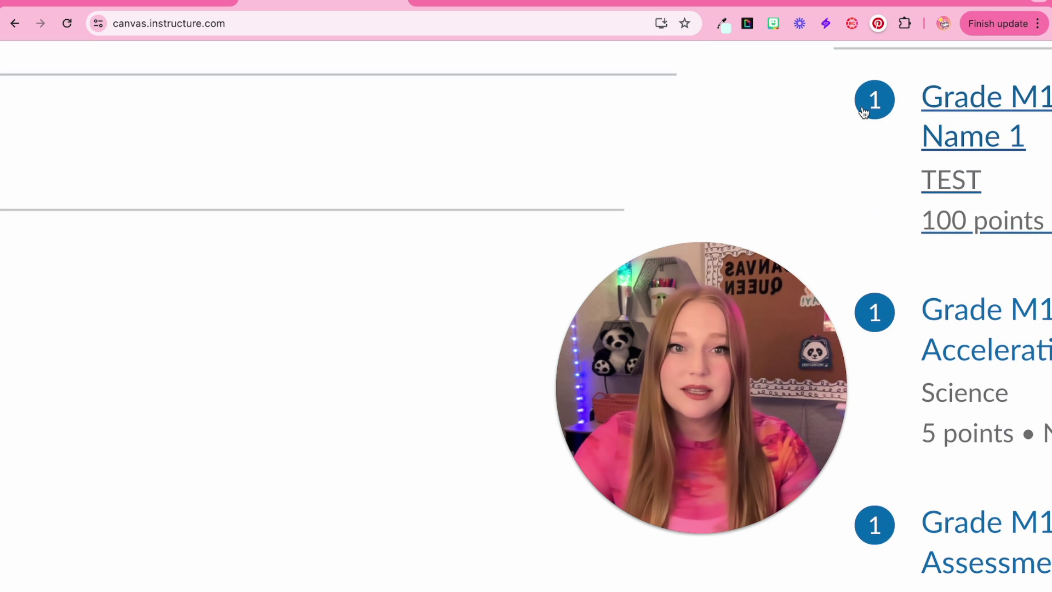
{"action": "scroll", "coordinate": [864, 112], "scroll_direction": "down", "scroll_amount": 5}
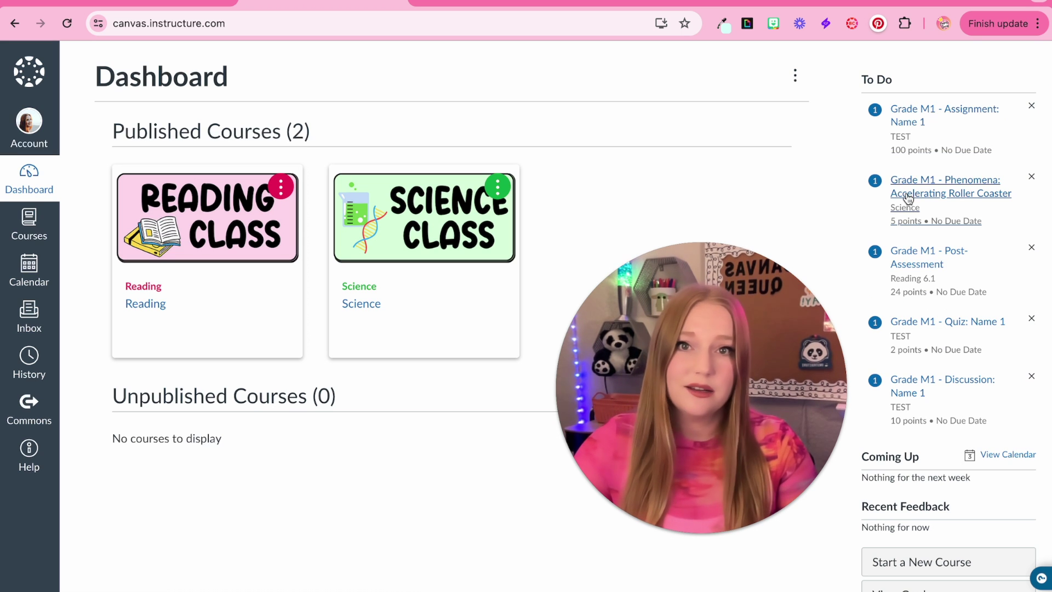
{"action": "left_click", "coordinate": [927, 121]}
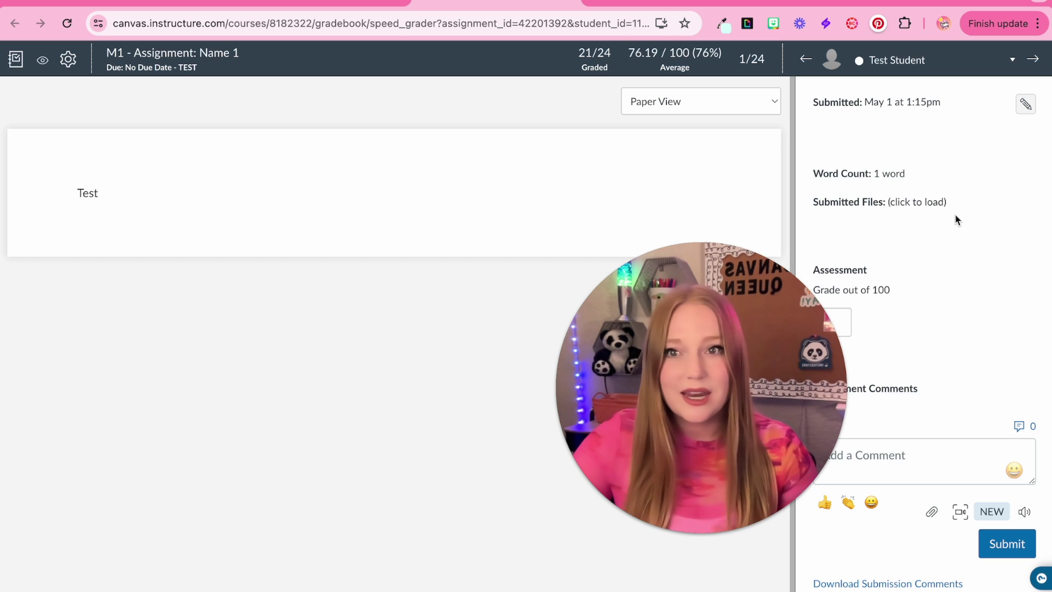
{"action": "left_click_drag", "start_coordinate": [81, 196], "coordinate": [130, 200]}
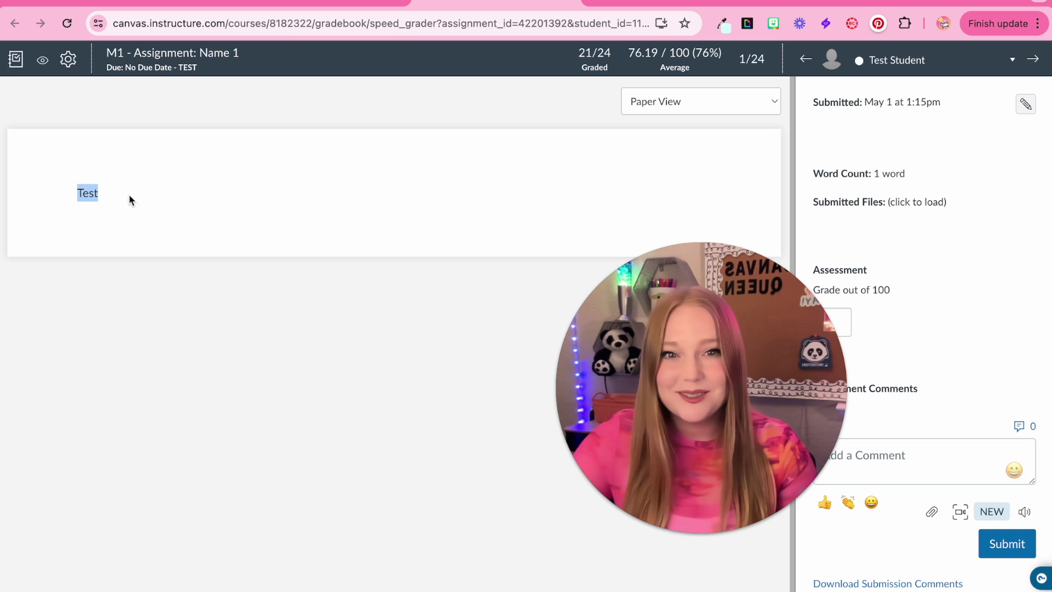
{"action": "left_click", "coordinate": [288, 463]}
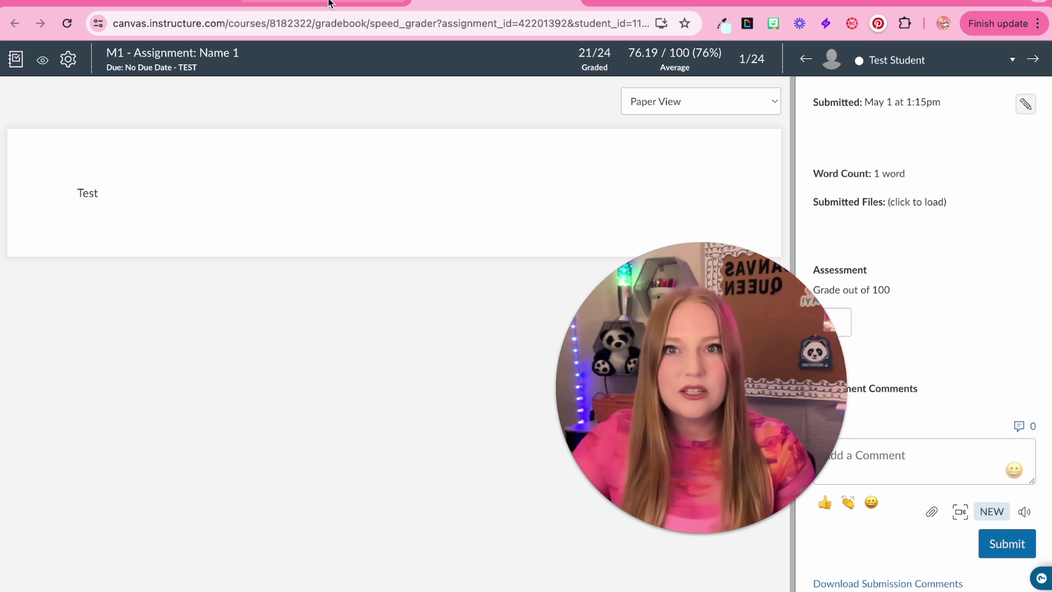
{"action": "left_click", "coordinate": [568, 2]}
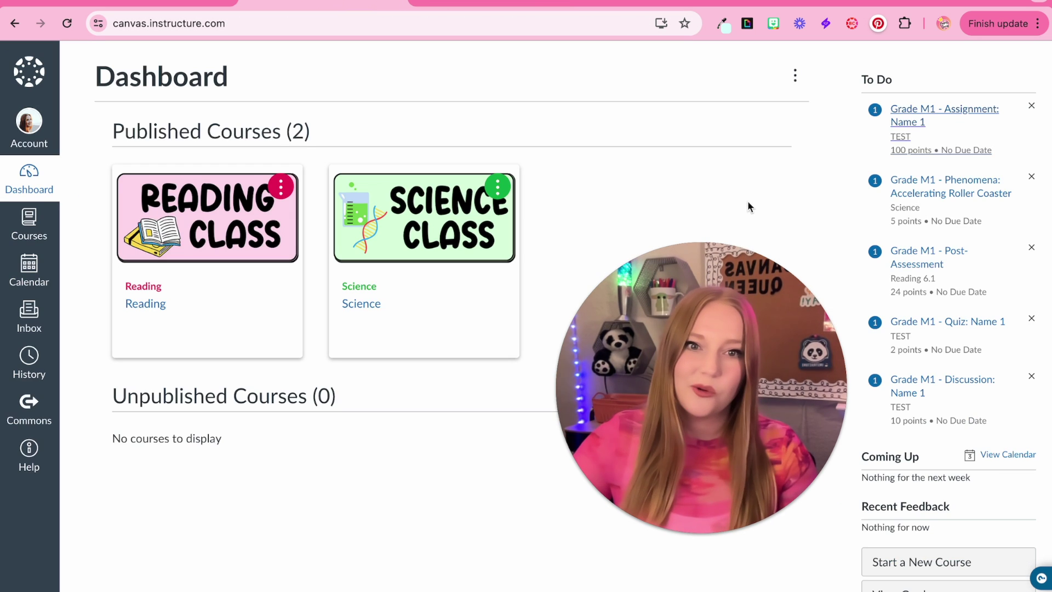
- Scroll the dashboard sidebar down to the 'Nothing for the next week' note
{"action": "scroll", "coordinate": [953, 262], "scroll_direction": "down", "scroll_amount": 1}
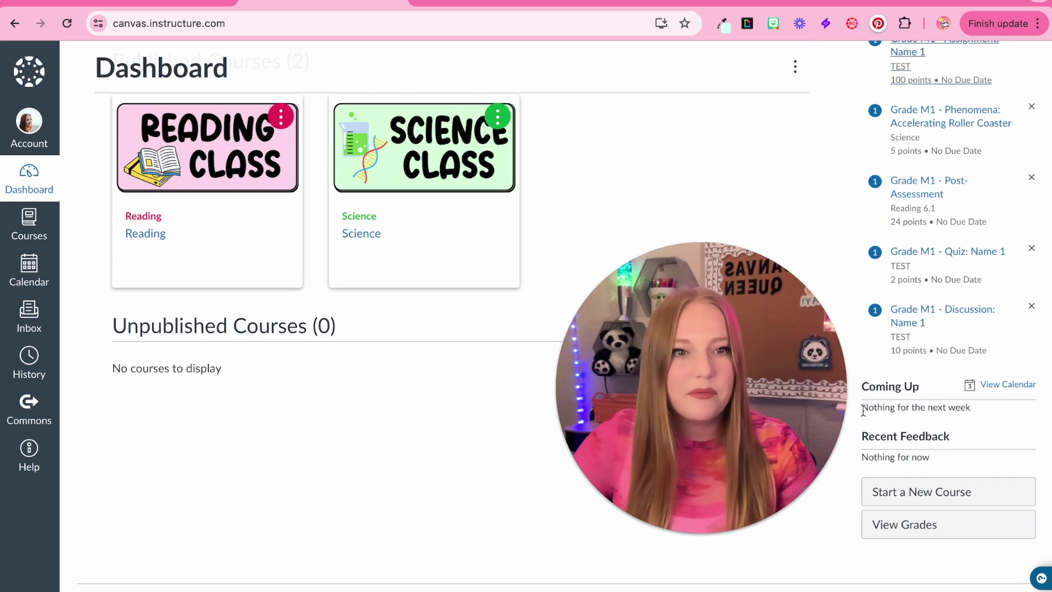
{"action": "left_click_drag", "start_coordinate": [863, 410], "coordinate": [1005, 419]}
{"action": "left_click", "coordinate": [1005, 418]}
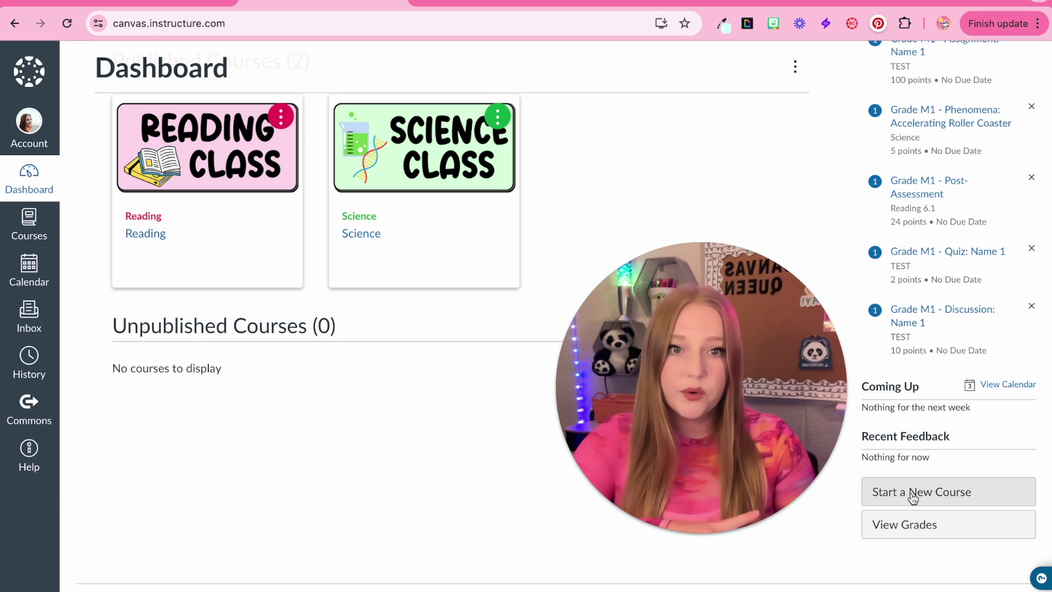
- Open View Grades, scroll its course list, then go back to the Dashboard with Alt+Left
{"action": "left_click", "coordinate": [933, 543]}
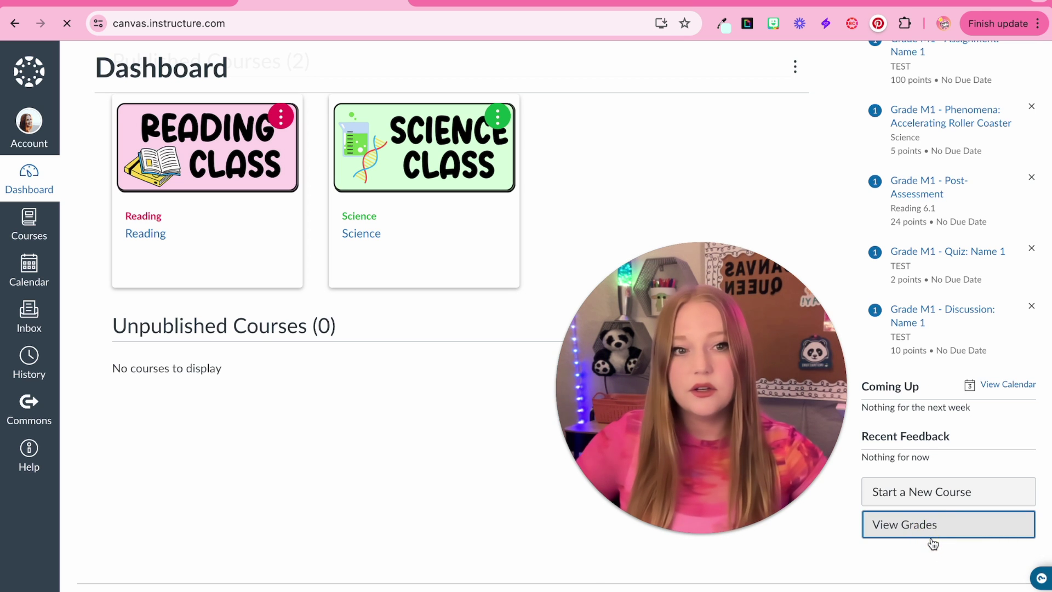
{"action": "scroll", "coordinate": [406, 383], "scroll_direction": "down", "scroll_amount": 10}
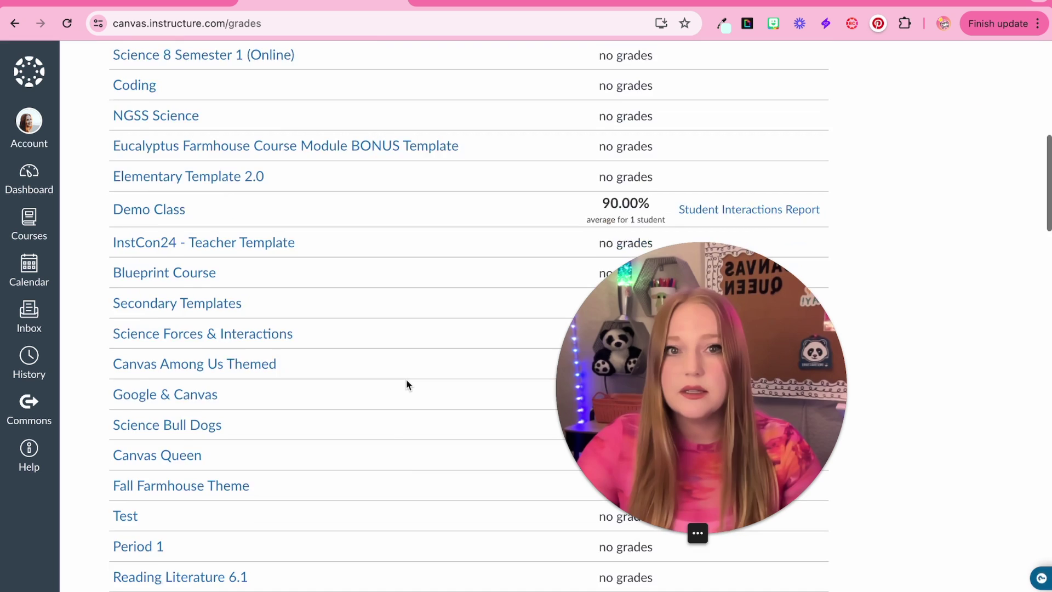
{"action": "scroll", "coordinate": [407, 383], "scroll_direction": "down", "scroll_amount": 3}
{"action": "scroll", "coordinate": [560, 107], "scroll_direction": "down", "scroll_amount": 3}
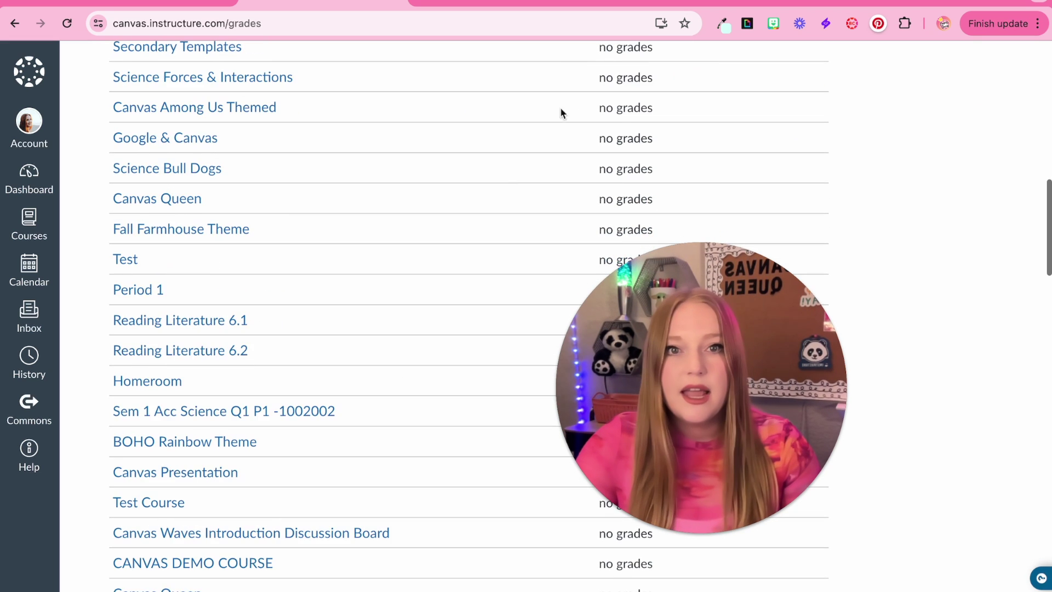
{"action": "scroll", "coordinate": [597, 127], "scroll_direction": "up", "scroll_amount": 4}
{"action": "left_click_drag", "start_coordinate": [601, 116], "coordinate": [656, 117]}
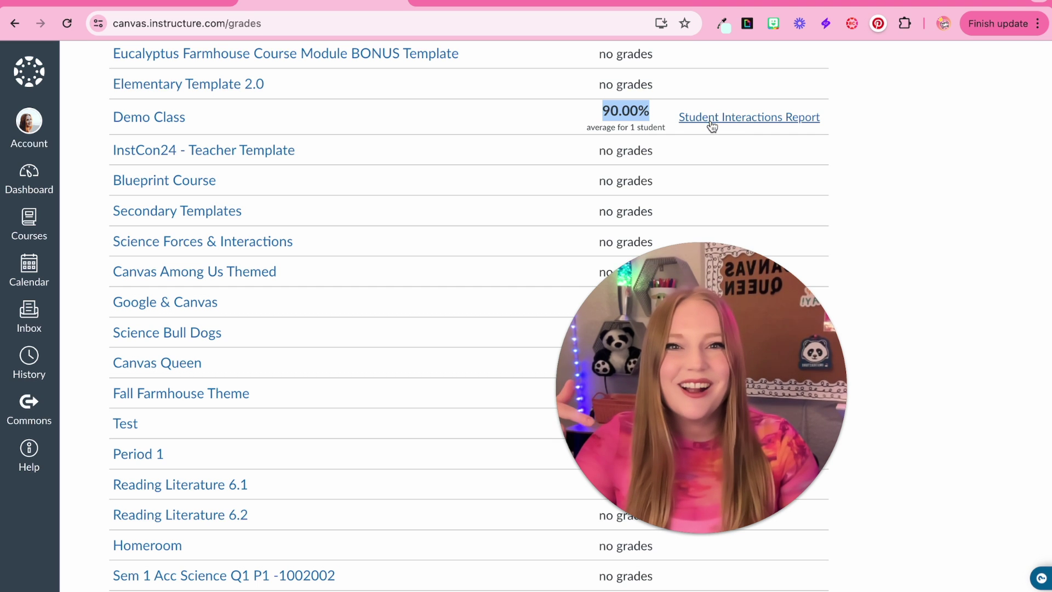
{"action": "scroll", "coordinate": [597, 175], "scroll_direction": "up", "scroll_amount": 12}
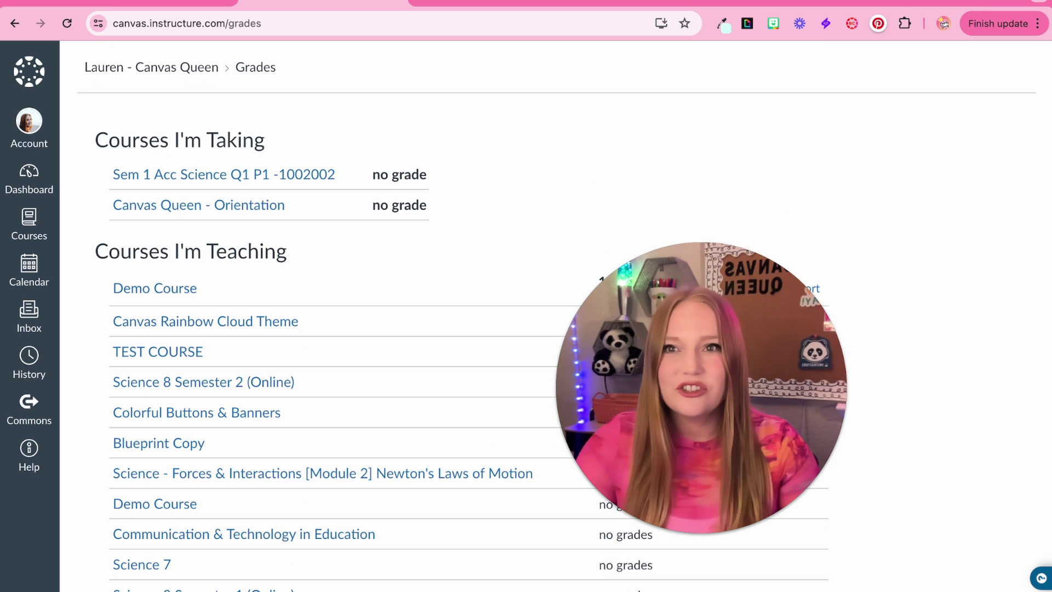
{"action": "key", "text": "alt+Left"}
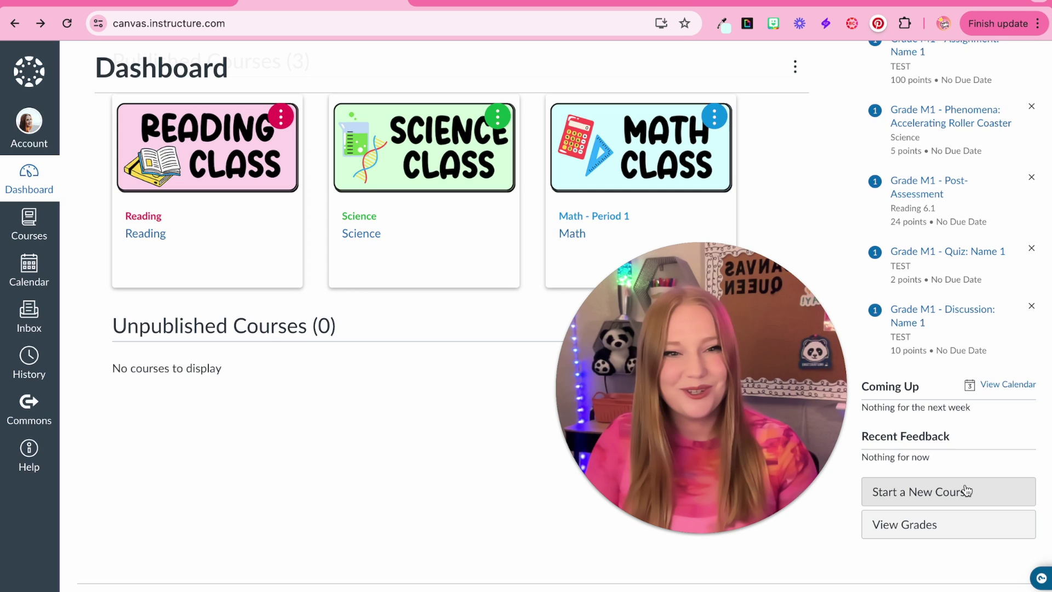
{"action": "left_click", "coordinate": [966, 491]}
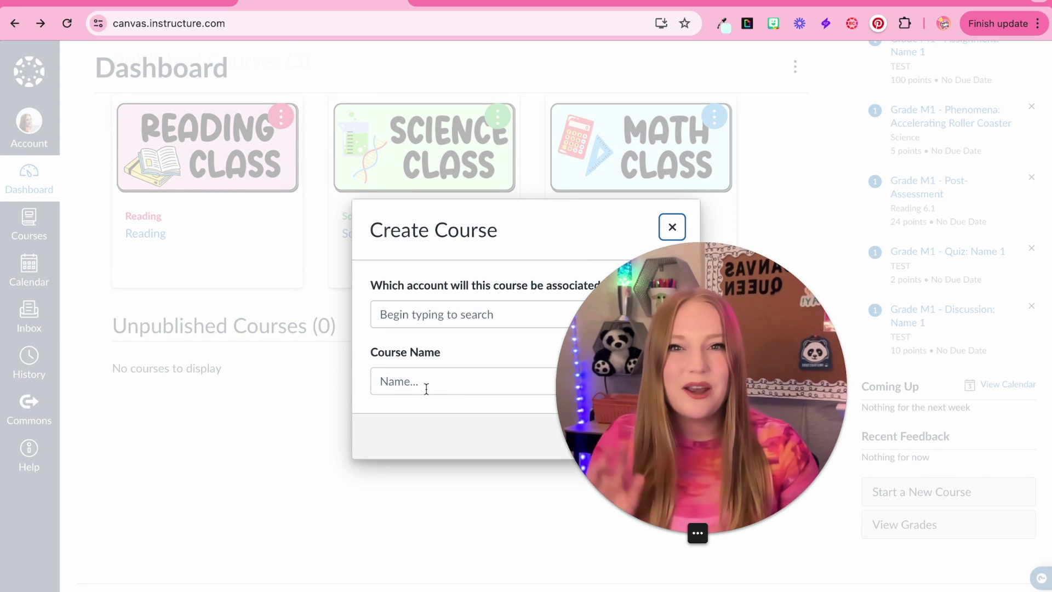
{"action": "left_click", "coordinate": [673, 227]}
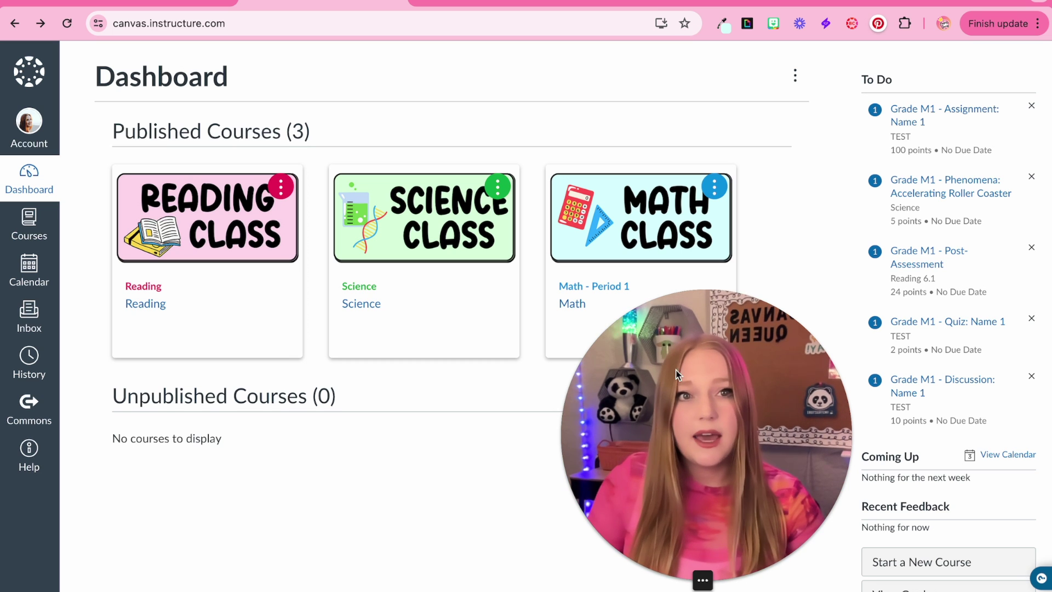
{"action": "left_click", "coordinate": [795, 77]}
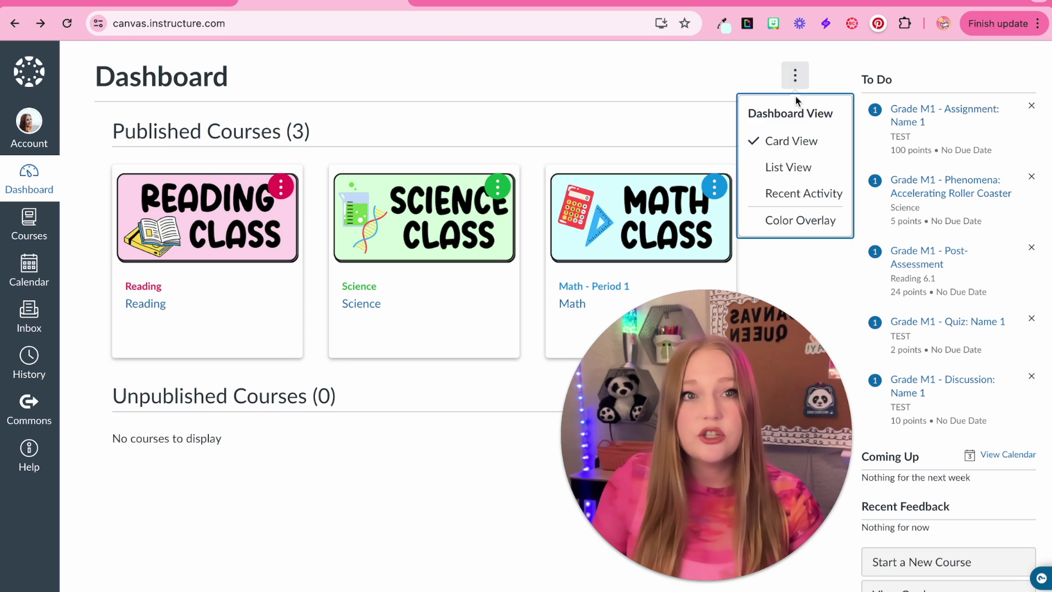
{"action": "scroll", "coordinate": [801, 118], "scroll_direction": "up", "scroll_amount": 2}
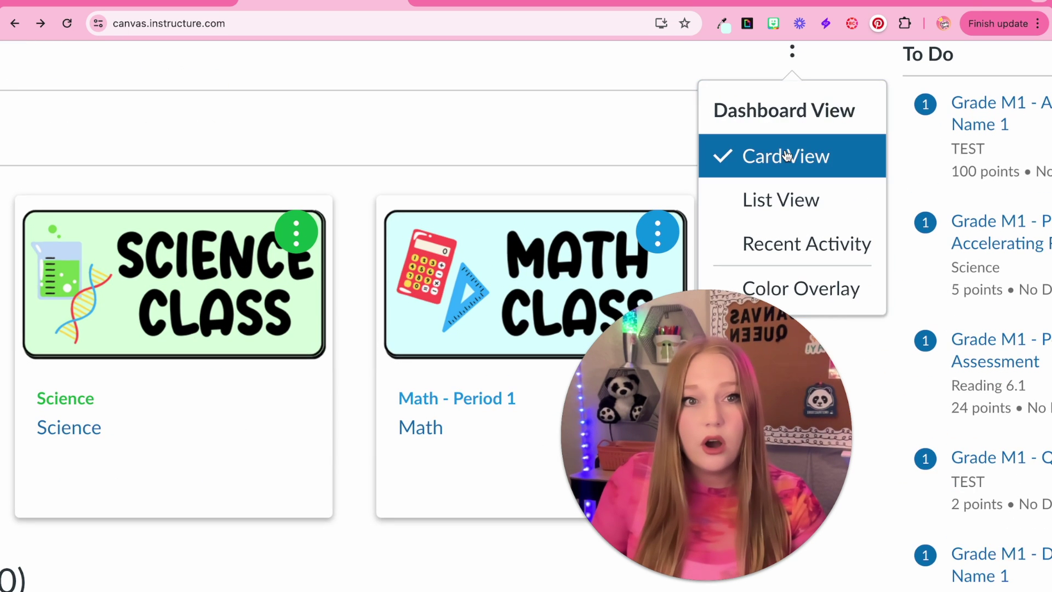
{"action": "scroll", "coordinate": [767, 159], "scroll_direction": "down", "scroll_amount": 1}
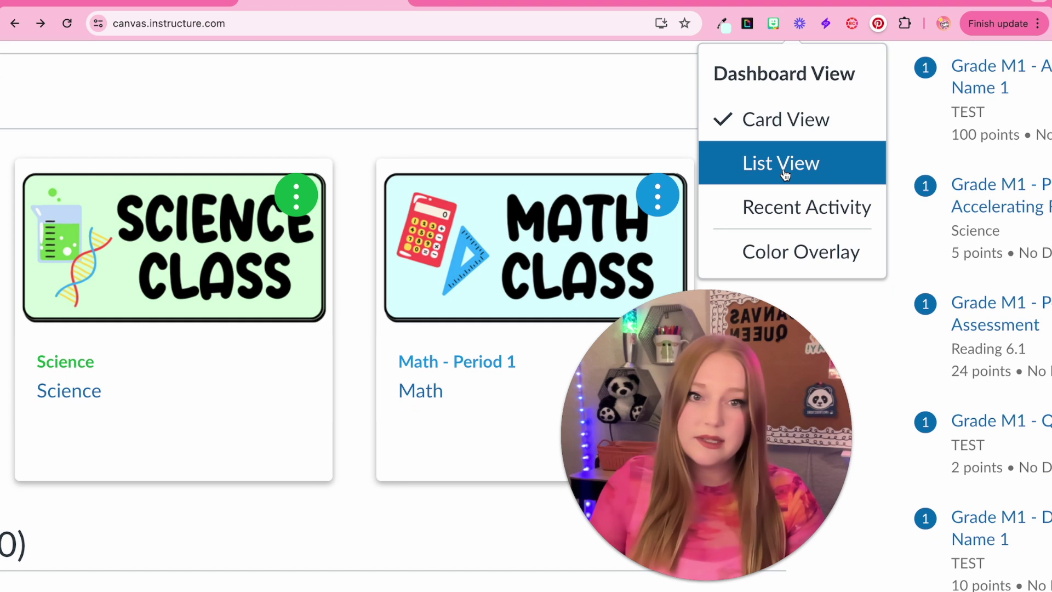
{"action": "left_click", "coordinate": [785, 169]}
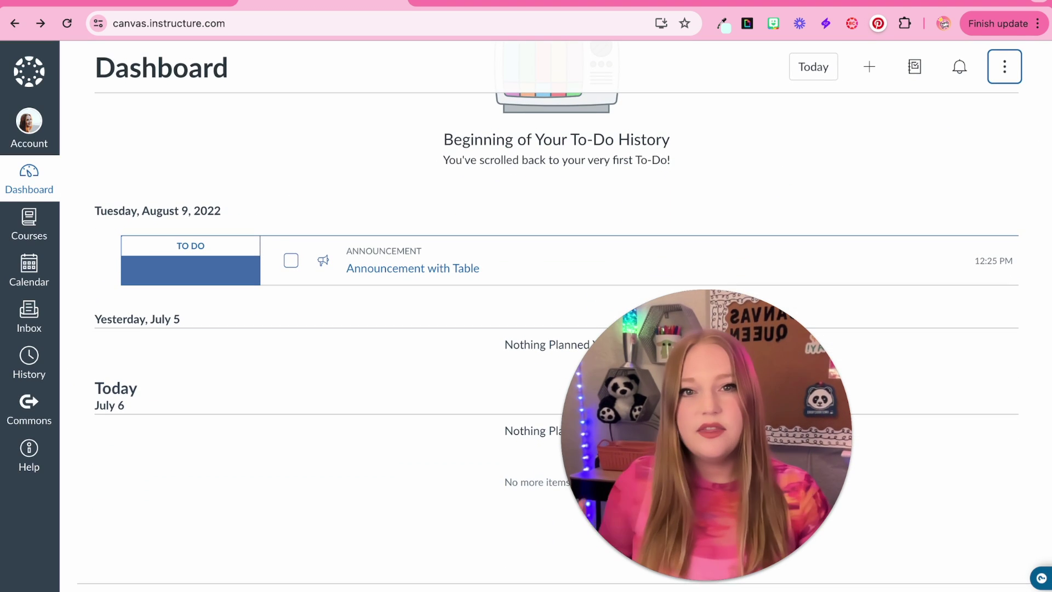
{"action": "scroll", "coordinate": [273, 369], "scroll_direction": "up", "scroll_amount": 2}
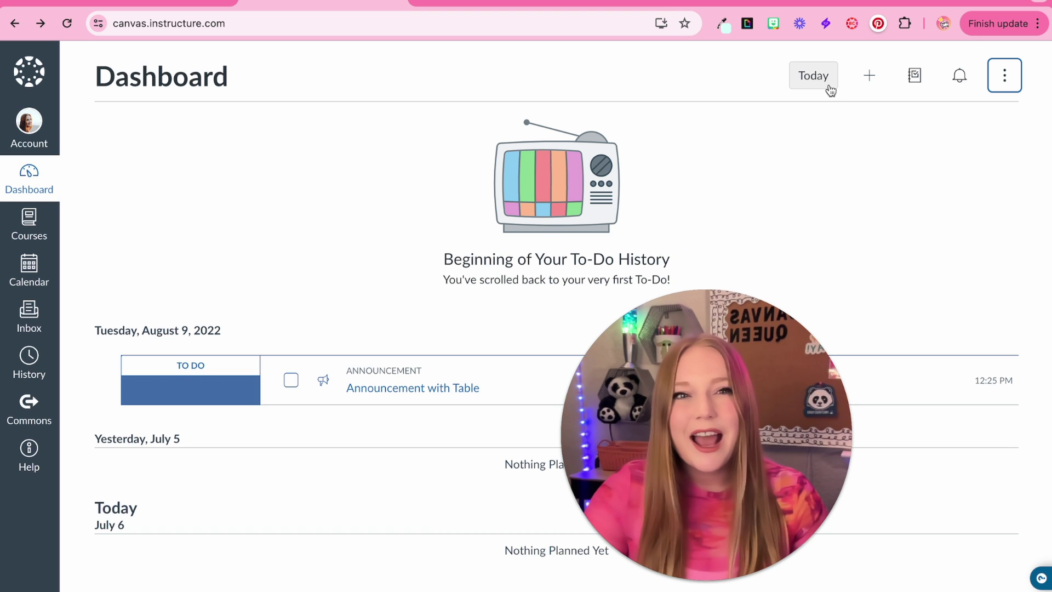
{"action": "left_click", "coordinate": [1004, 76]}
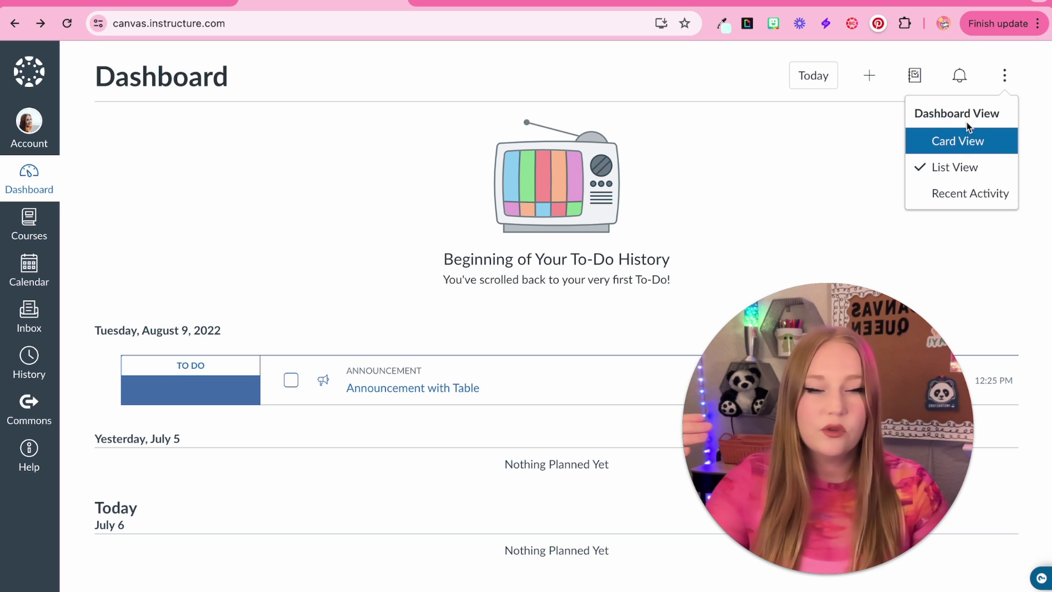
{"action": "left_click", "coordinate": [951, 195]}
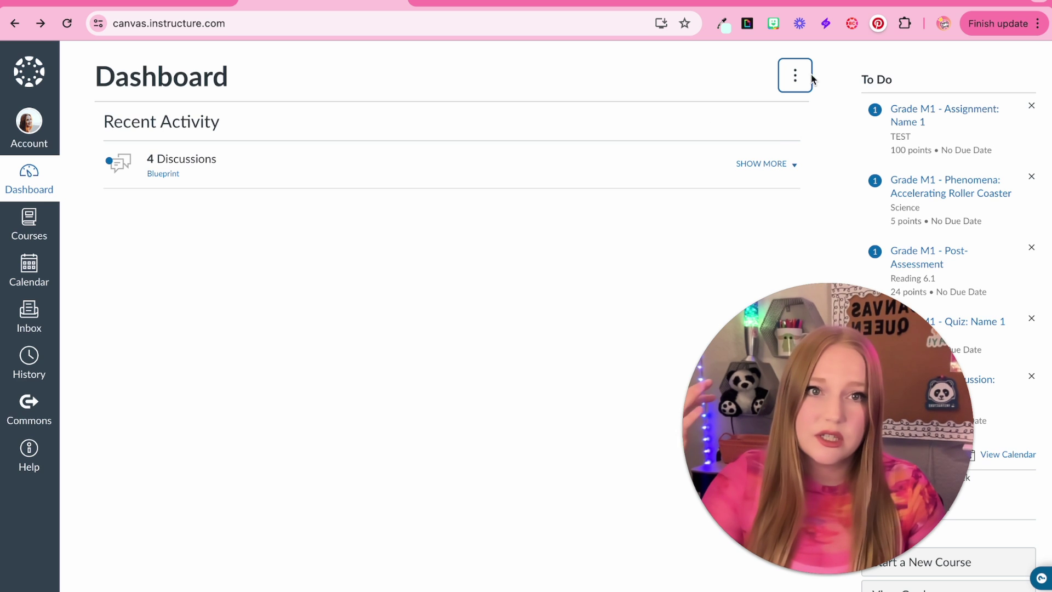
{"action": "left_click", "coordinate": [795, 77]}
{"action": "left_click", "coordinate": [772, 140]}
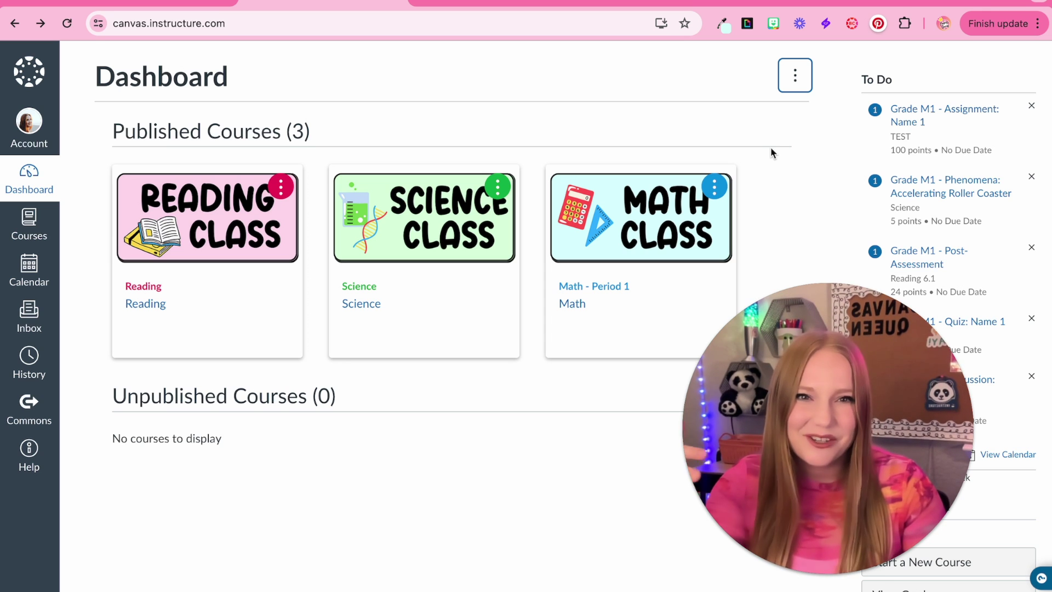
- Go to the All Courses page from the Courses menu in the global navigation
{"action": "left_click", "coordinate": [44, 236]}
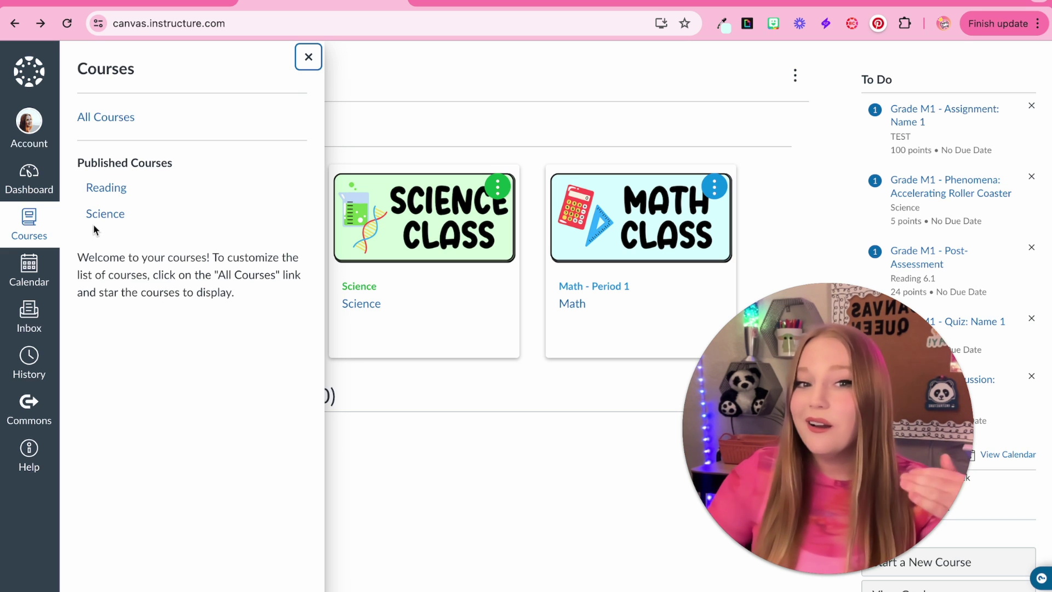
{"action": "left_click", "coordinate": [518, 496]}
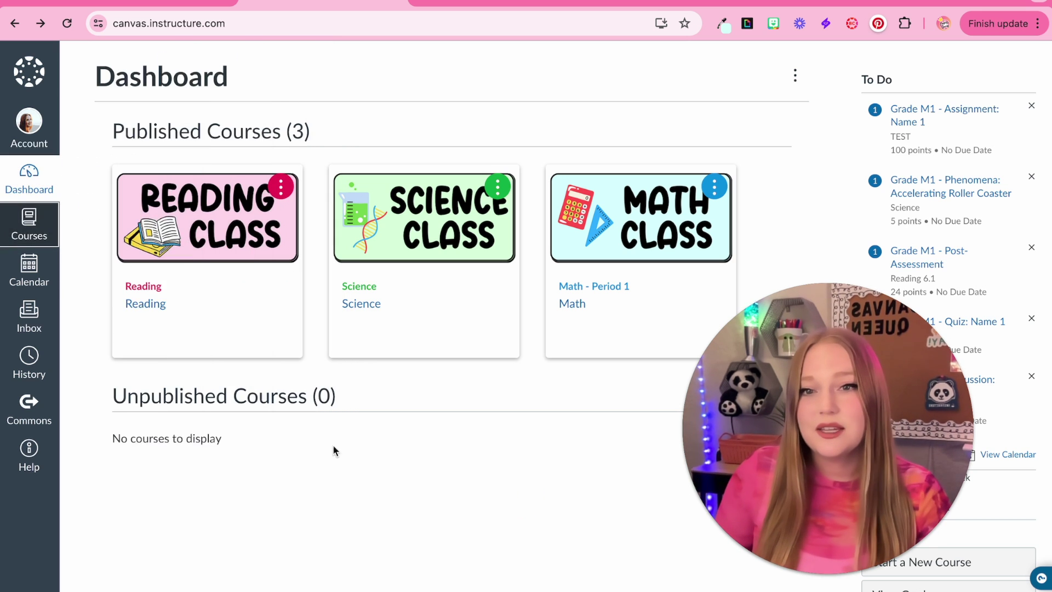
{"action": "left_click", "coordinate": [27, 229]}
{"action": "left_click", "coordinate": [102, 125]}
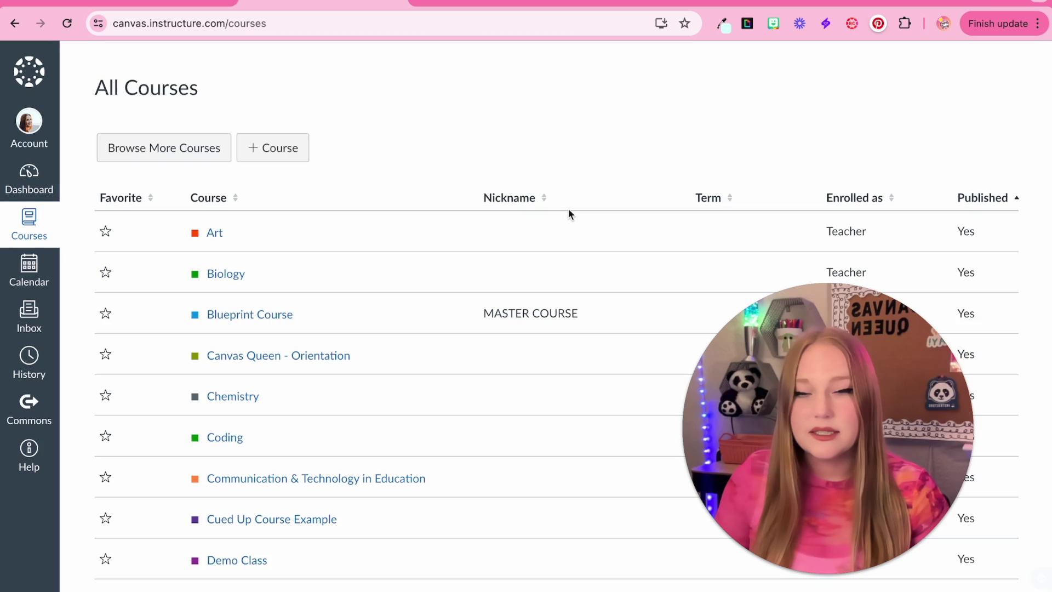
- Scroll the All Courses list to the Past Enrollments and Future Enrollments sections
{"action": "scroll", "coordinate": [569, 214], "scroll_direction": "down", "scroll_amount": 10}
{"action": "scroll", "coordinate": [568, 213], "scroll_direction": "down", "scroll_amount": 20}
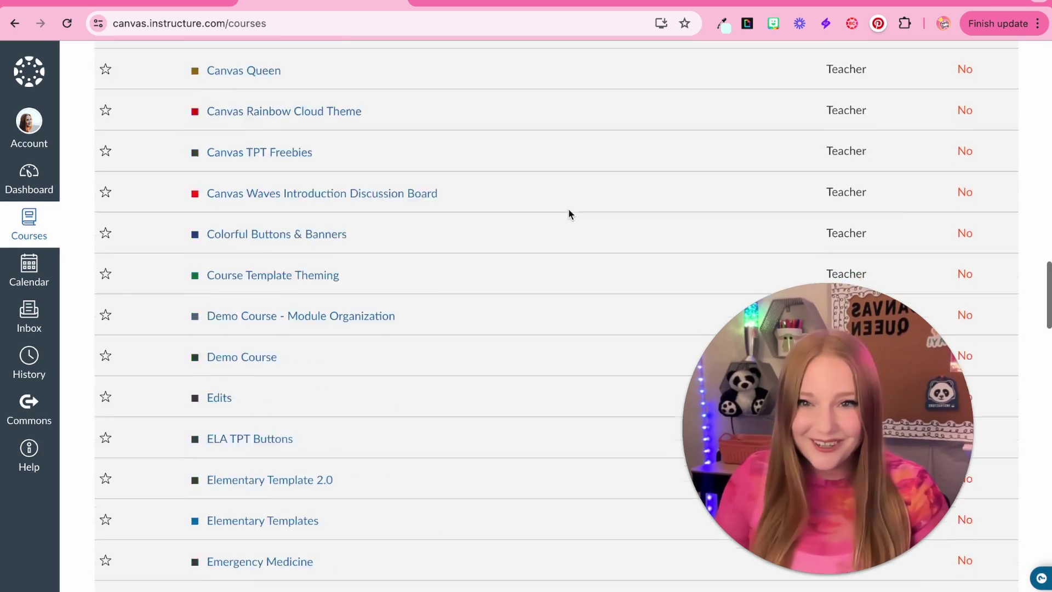
{"action": "scroll", "coordinate": [570, 198], "scroll_direction": "down", "scroll_amount": 20}
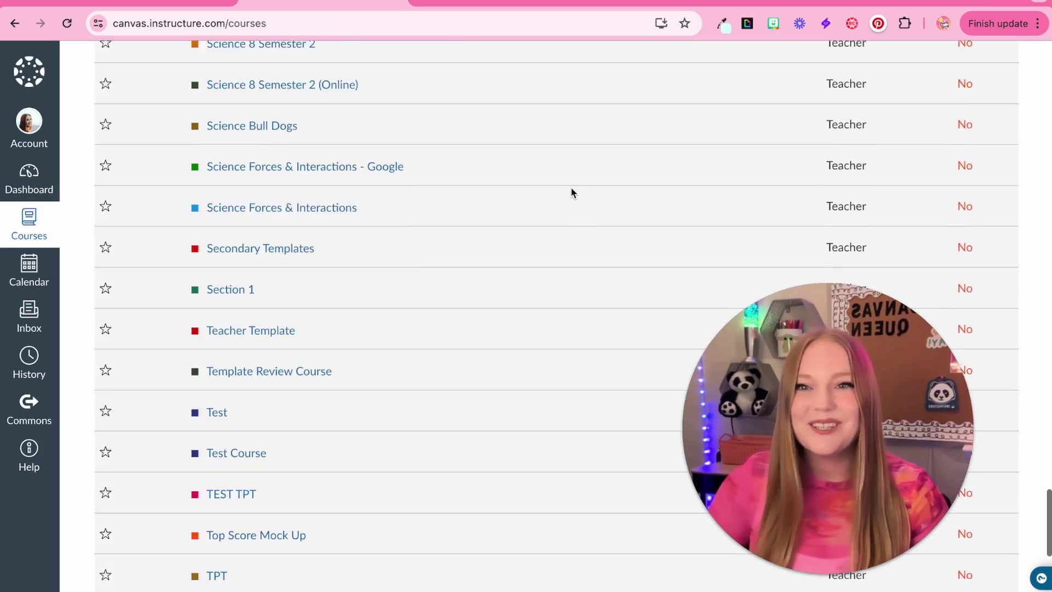
{"action": "scroll", "coordinate": [571, 192], "scroll_direction": "up", "scroll_amount": 20}
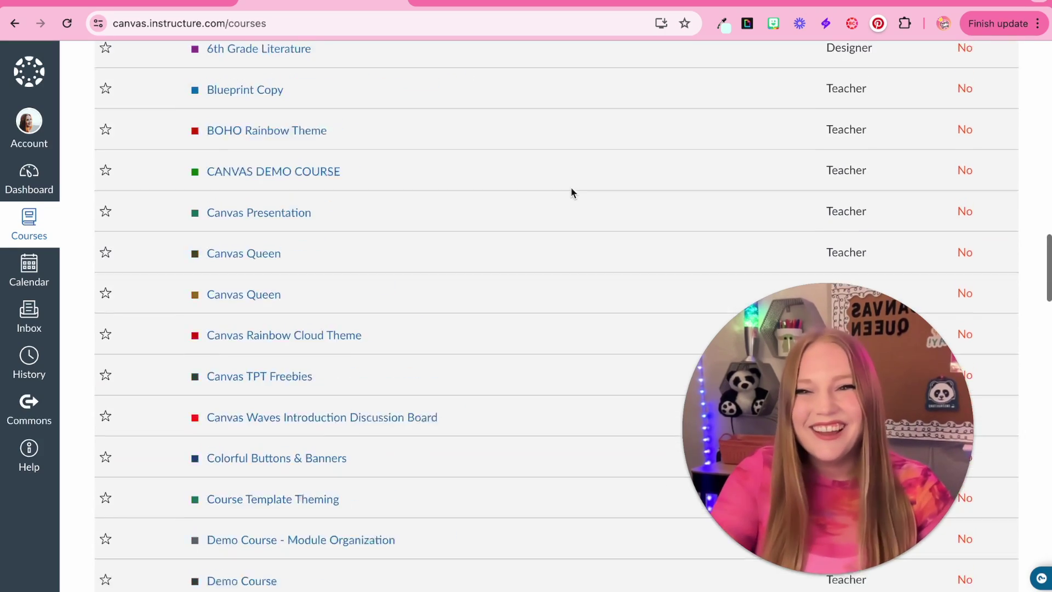
{"action": "scroll", "coordinate": [572, 192], "scroll_direction": "down", "scroll_amount": 20}
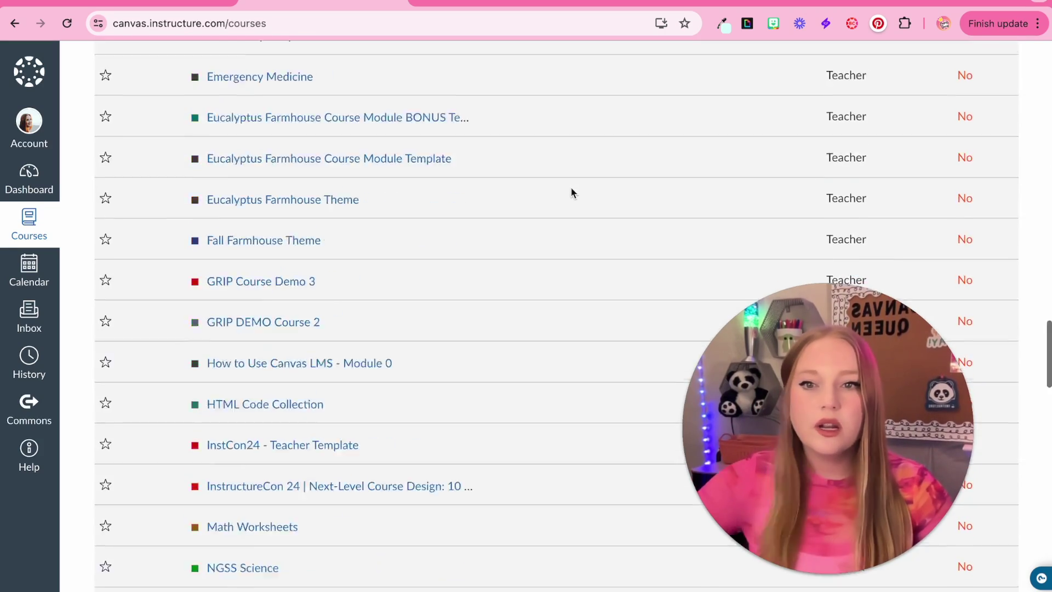
{"action": "scroll", "coordinate": [437, 360], "scroll_direction": "down", "scroll_amount": 20}
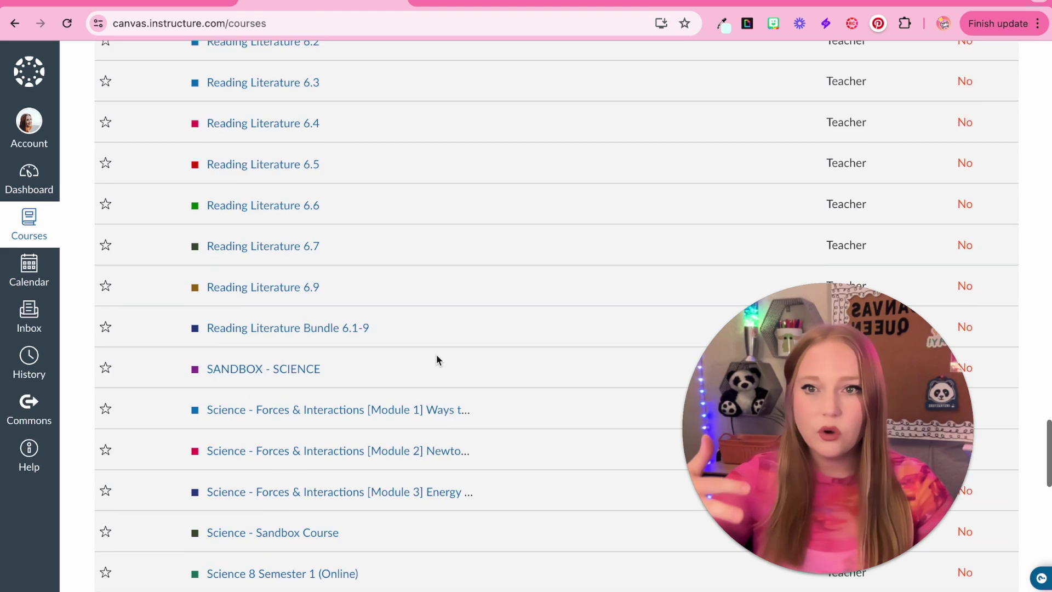
{"action": "left_click_drag", "start_coordinate": [94, 270], "coordinate": [336, 275]}
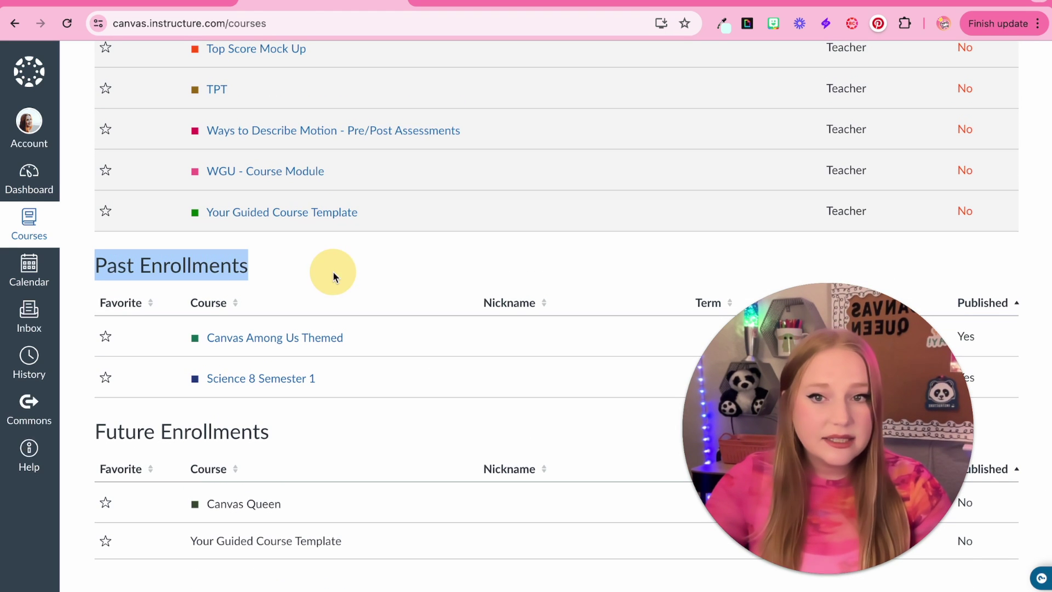
{"action": "triple_click", "coordinate": [174, 438]}
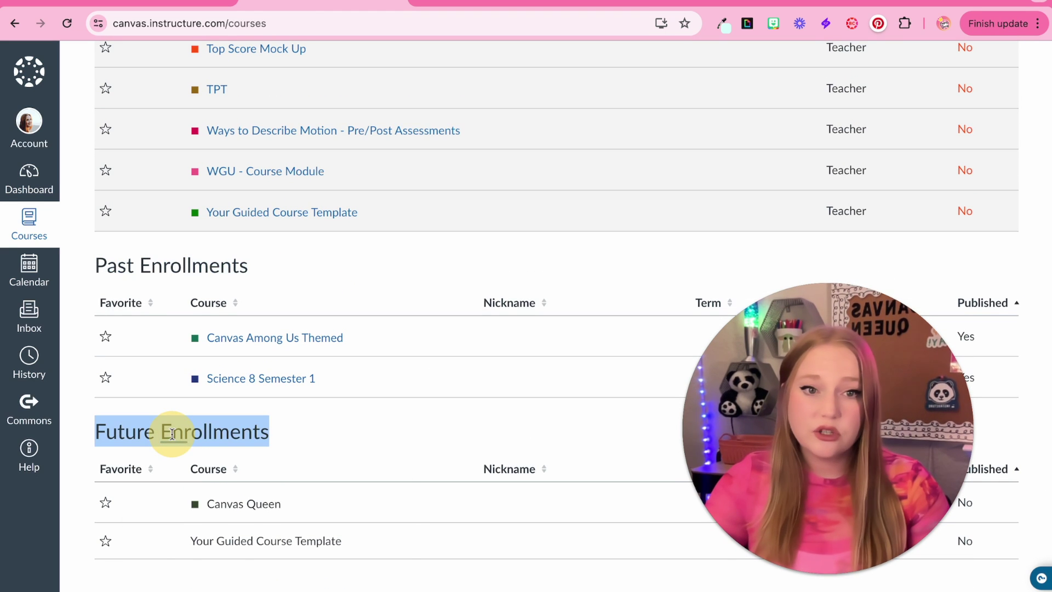
{"action": "left_click", "coordinate": [429, 447]}
{"action": "scroll", "coordinate": [429, 447], "scroll_direction": "up", "scroll_amount": 20}
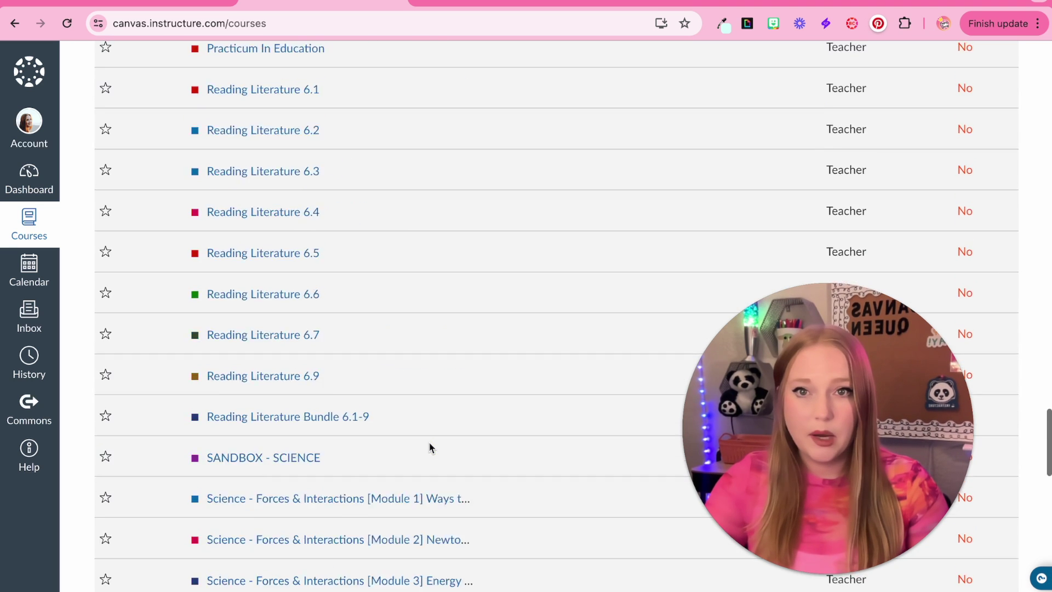
- Sort the All Courses list by Favorite, then by Course name
{"action": "left_click", "coordinate": [112, 198]}
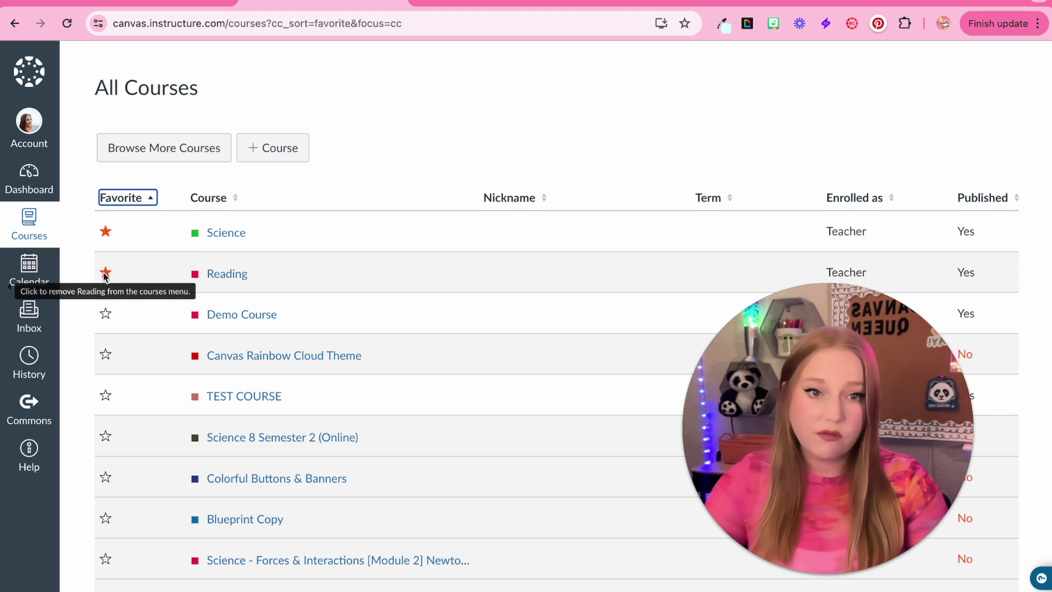
{"action": "left_click", "coordinate": [120, 201]}
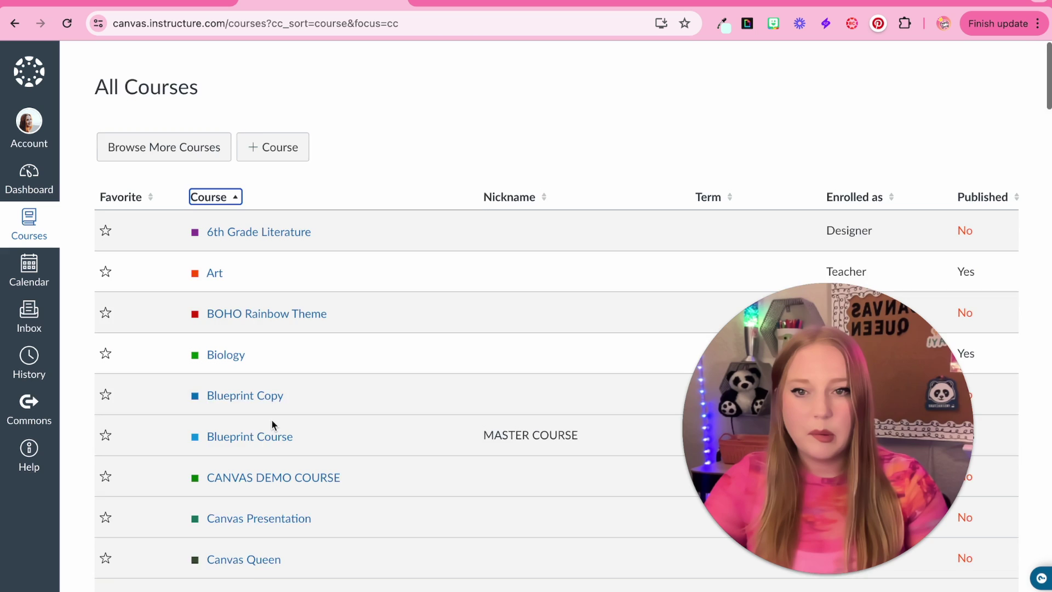
{"action": "scroll", "coordinate": [272, 419], "scroll_direction": "down", "scroll_amount": 6}
{"action": "scroll", "coordinate": [272, 419], "scroll_direction": "down", "scroll_amount": 10}
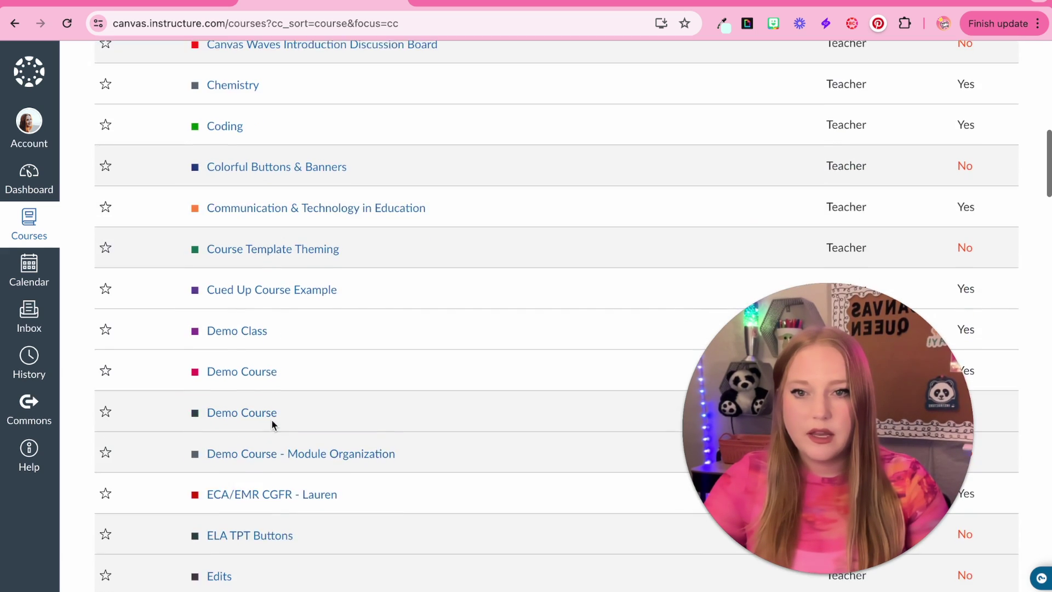
{"action": "scroll", "coordinate": [271, 420], "scroll_direction": "down", "scroll_amount": 10}
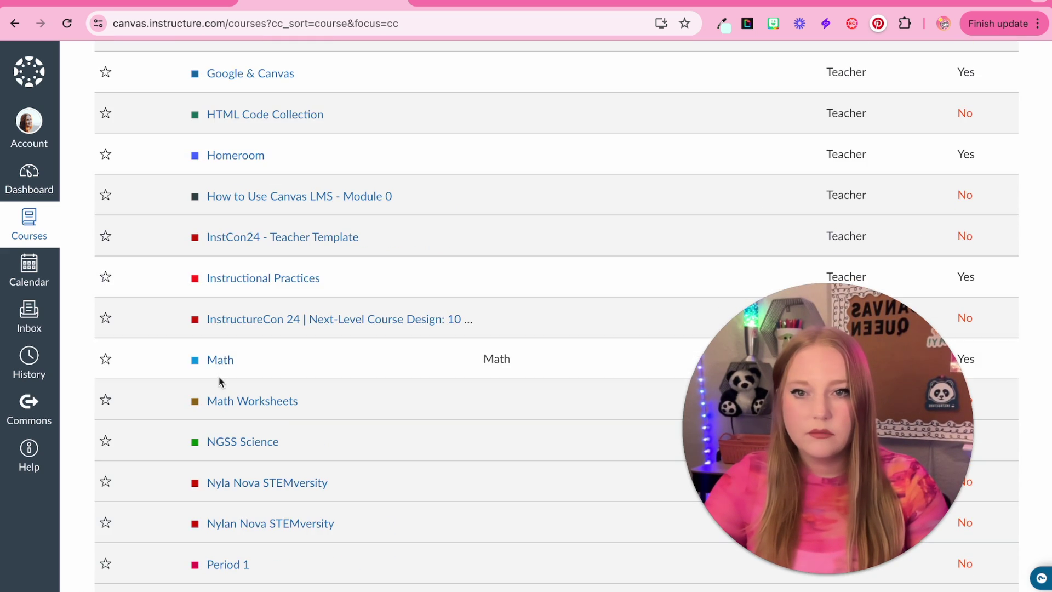
- Star Math as a favourite, then sort by Nickname, Term and finally Published
{"action": "left_click", "coordinate": [107, 362]}
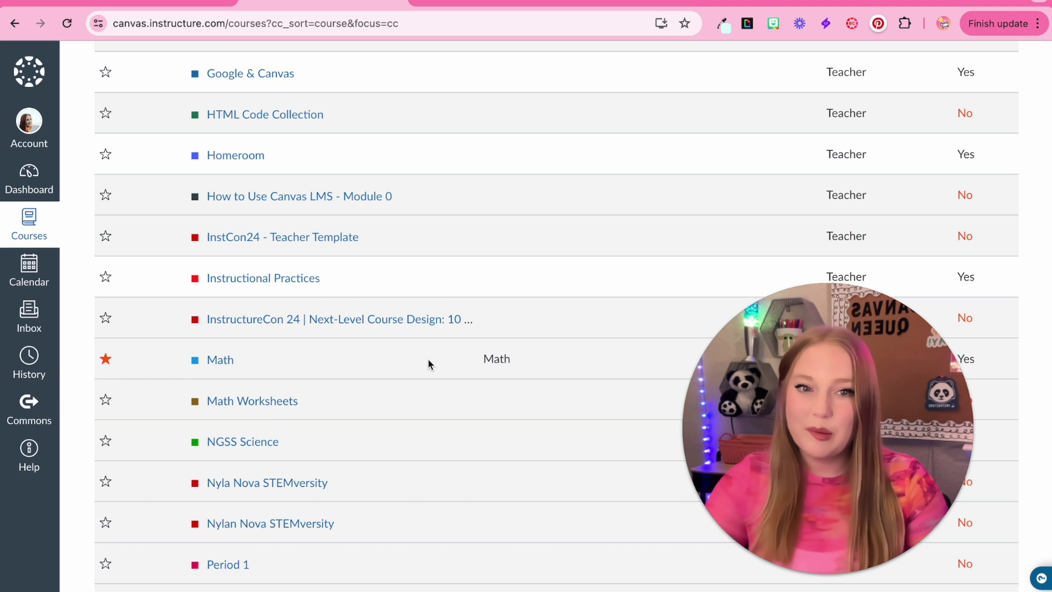
{"action": "scroll", "coordinate": [429, 360], "scroll_direction": "up", "scroll_amount": 20}
{"action": "scroll", "coordinate": [518, 208], "scroll_direction": "down", "scroll_amount": 1}
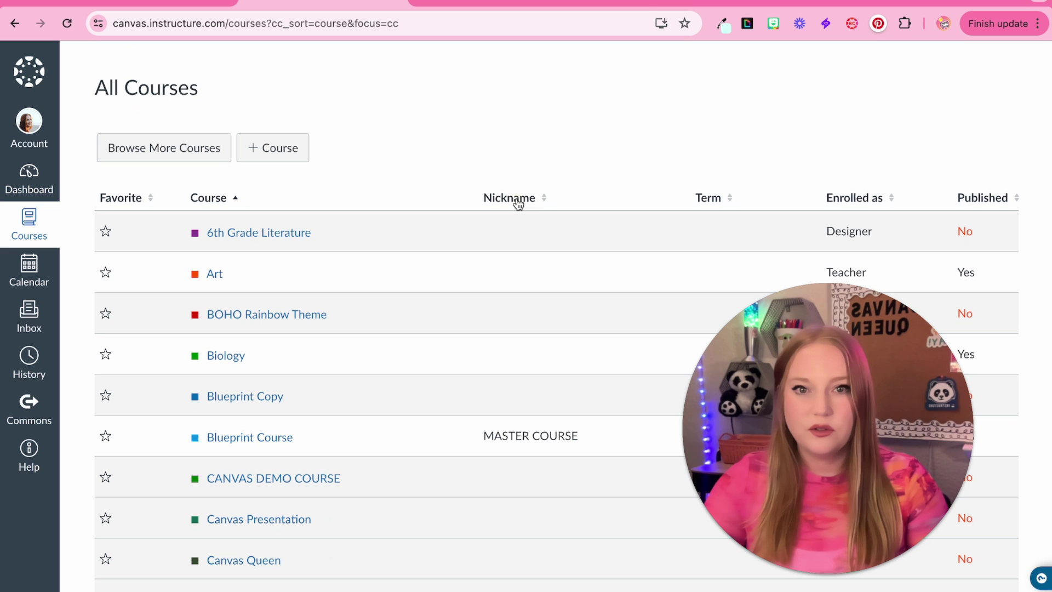
{"action": "left_click", "coordinate": [519, 204]}
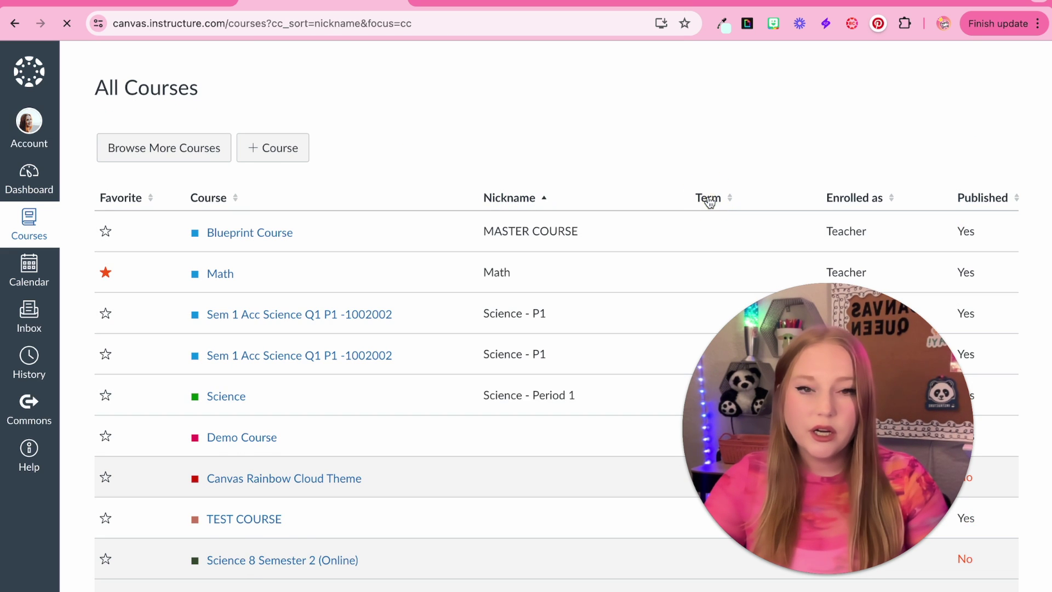
{"action": "left_click", "coordinate": [710, 200]}
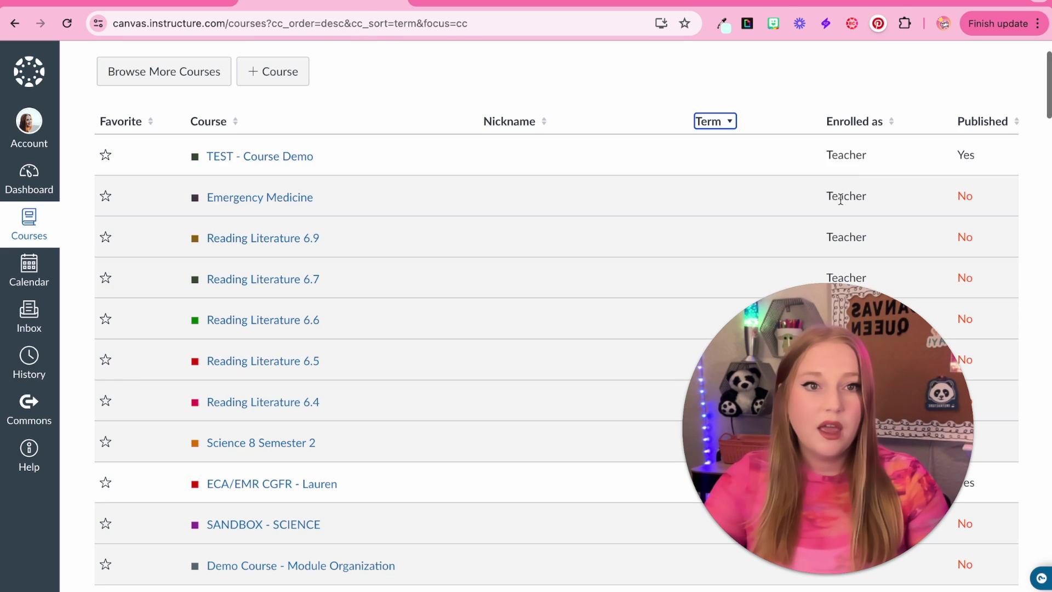
{"action": "left_click", "coordinate": [989, 122]}
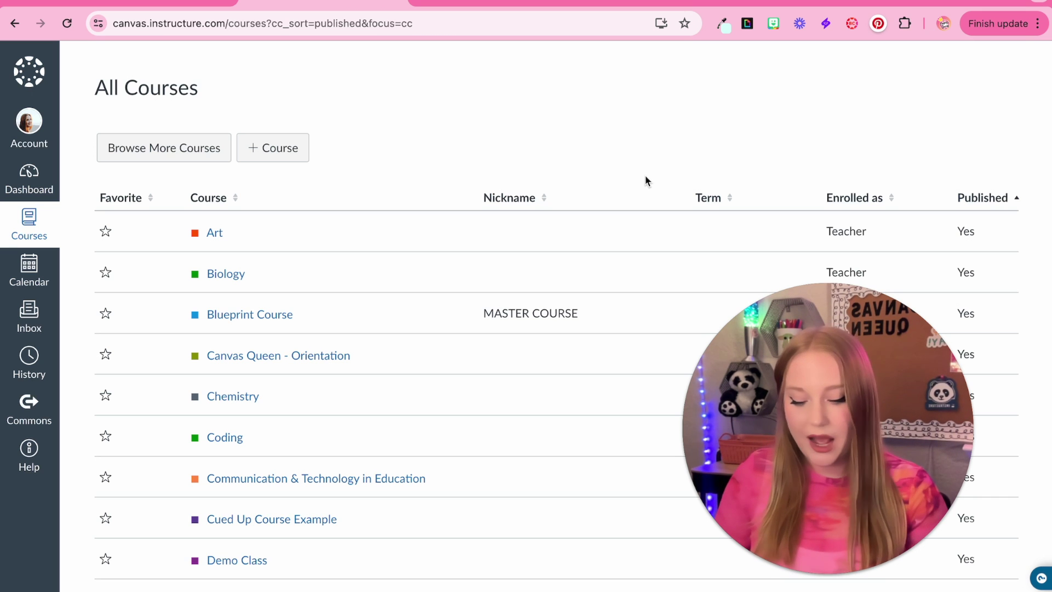
- Search the page for 'math' with Ctrl+F, then close the search bar
{"action": "key", "text": "ctrl+f"}
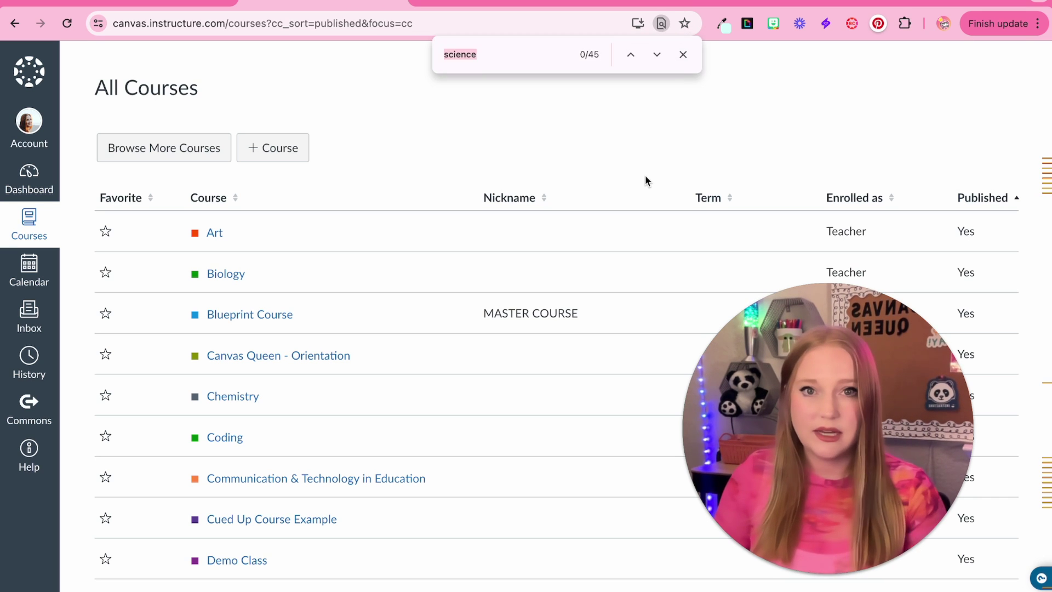
{"action": "key", "text": "BackSpace"}
{"action": "type", "text": "math"}
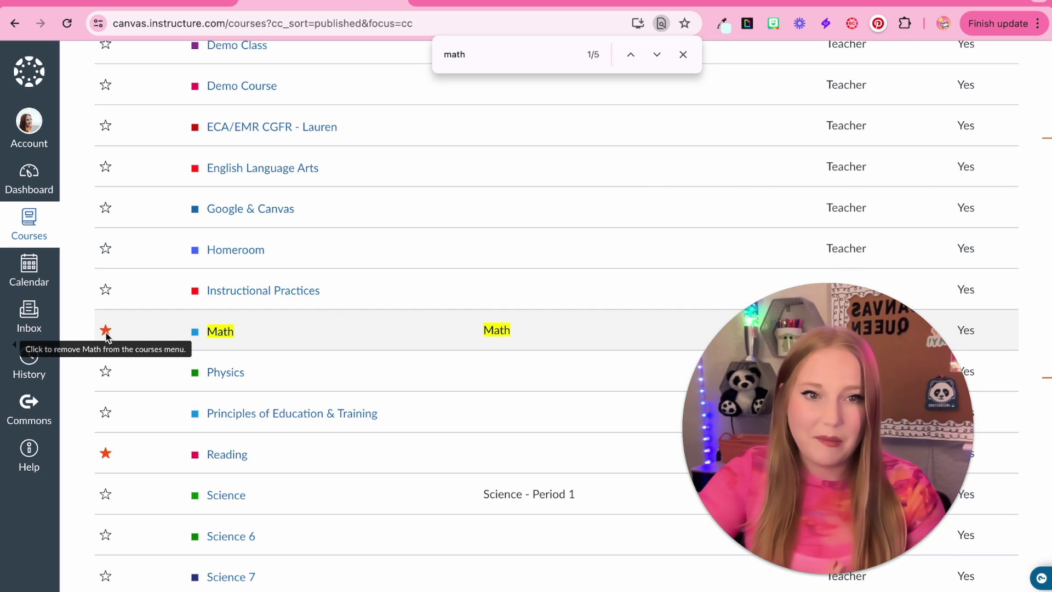
{"action": "left_click", "coordinate": [684, 55]}
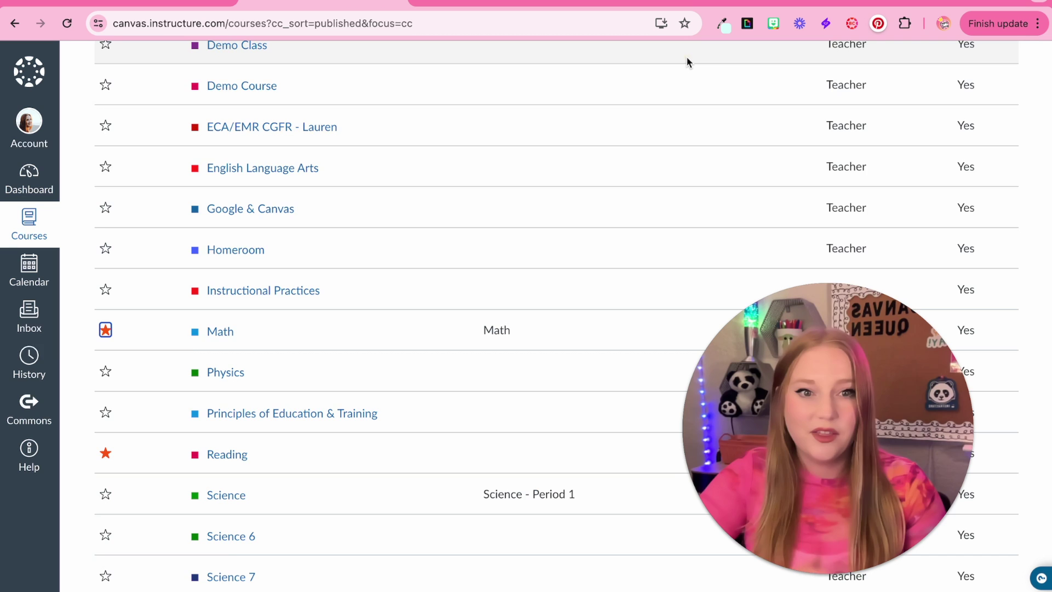
{"action": "scroll", "coordinate": [458, 183], "scroll_direction": "up", "scroll_amount": 10}
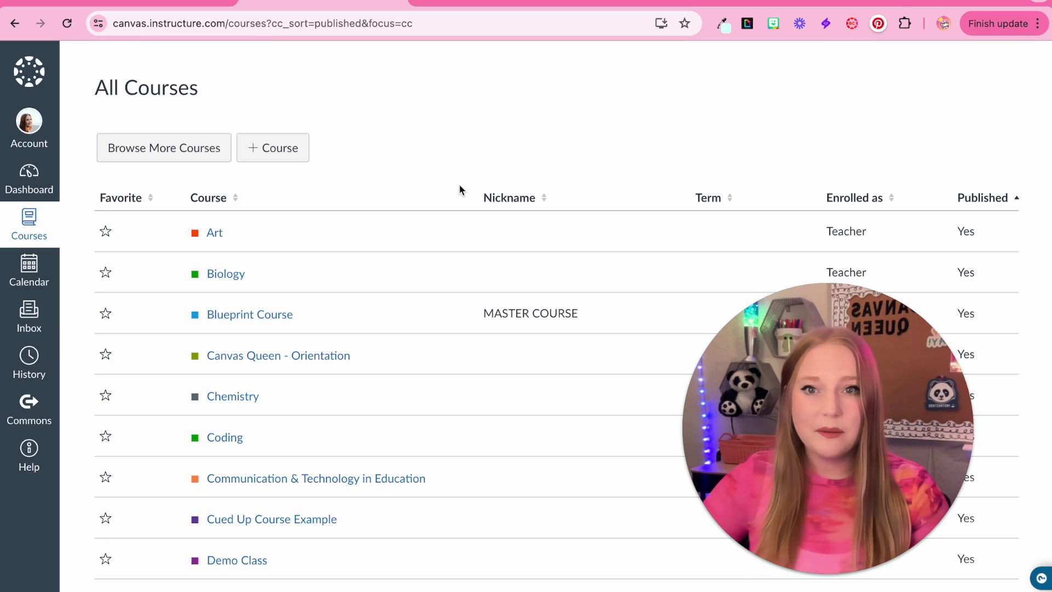
- Add course 'Sandbox Course 2024' under the Manually-Created Courses account via + Course
{"action": "left_click", "coordinate": [293, 152]}
{"action": "left_click", "coordinate": [522, 322]}
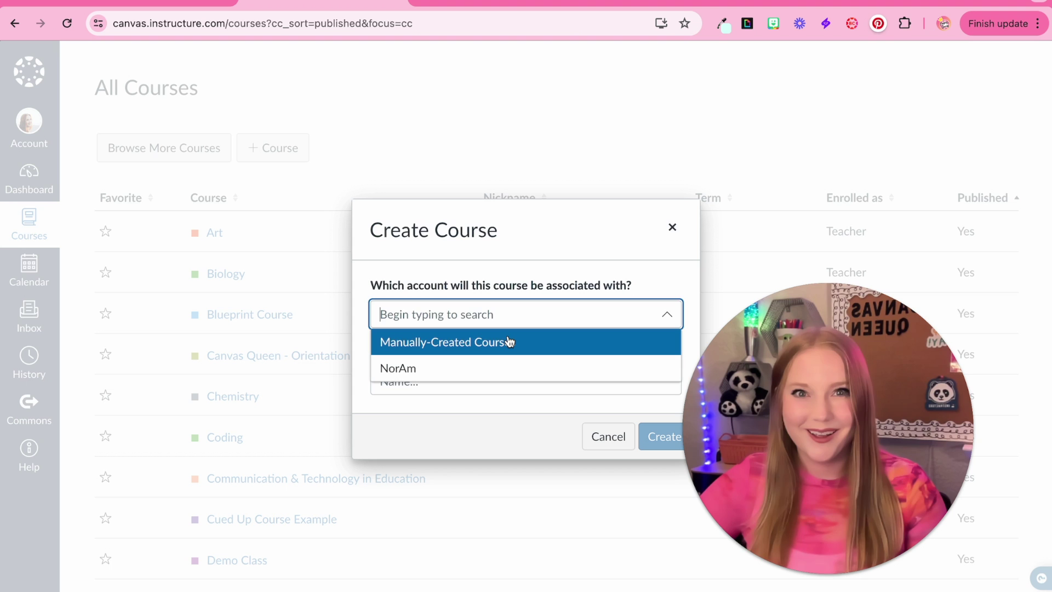
{"action": "left_click", "coordinate": [509, 342]}
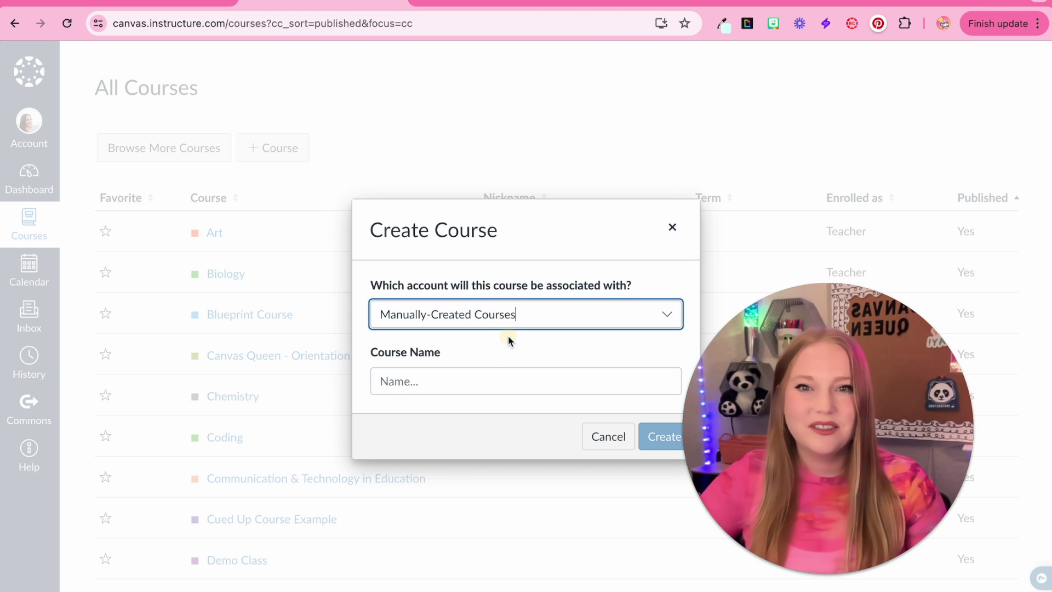
{"action": "left_click", "coordinate": [471, 386]}
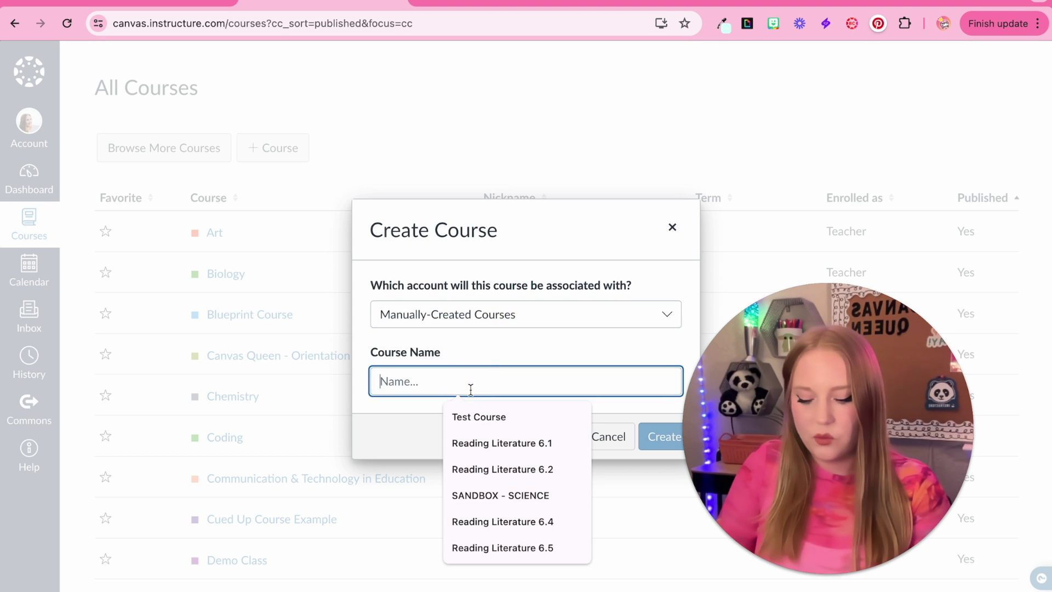
{"action": "type", "text": "Sandbox Course 2024"}
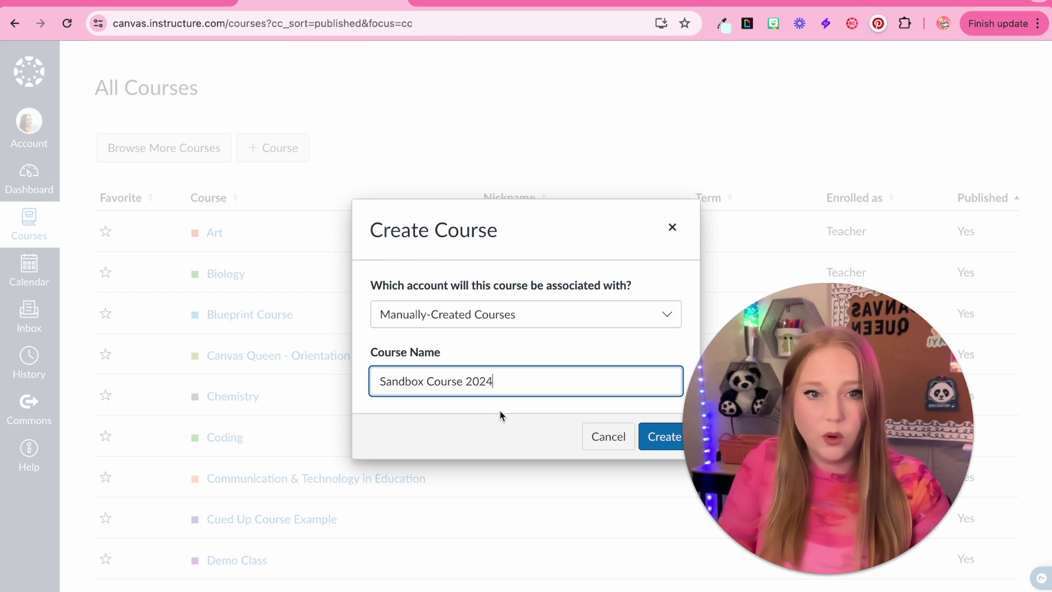
{"action": "left_click", "coordinate": [655, 436]}
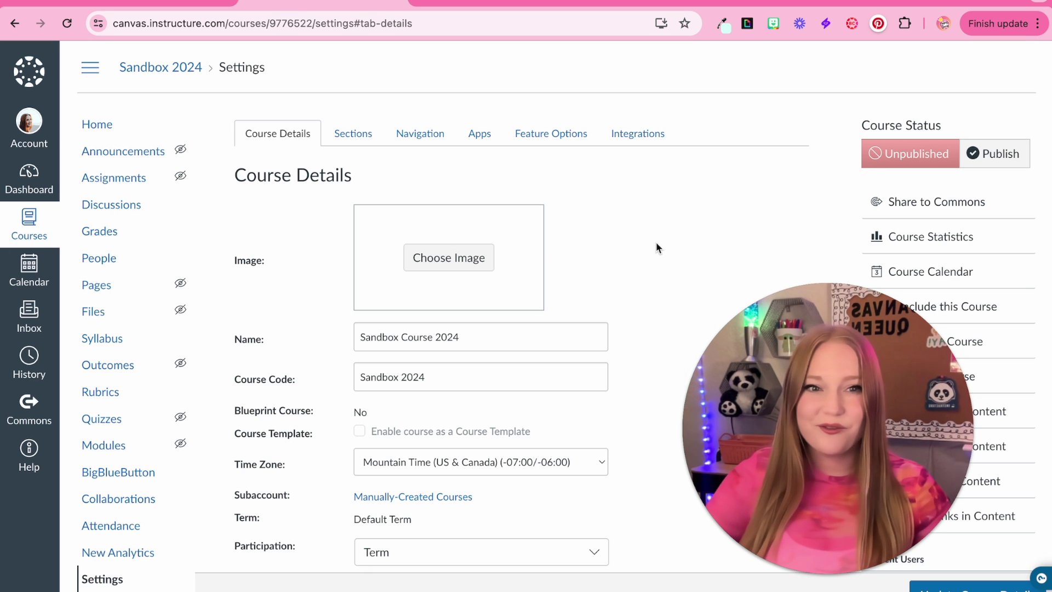
- Open the Sandbox Course 2024 home page from the course navigation
{"action": "left_click", "coordinate": [106, 127]}
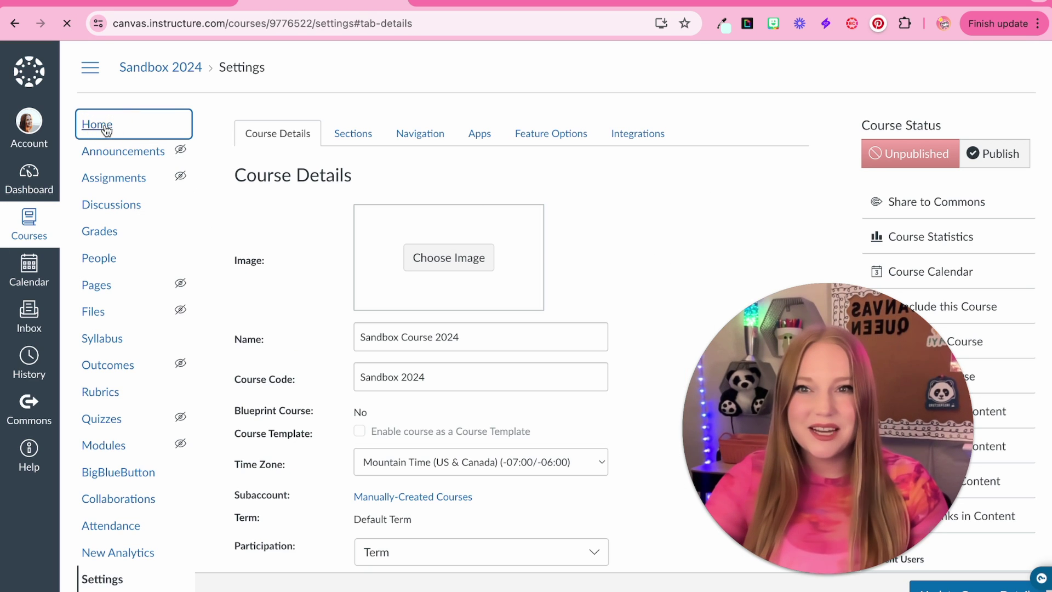